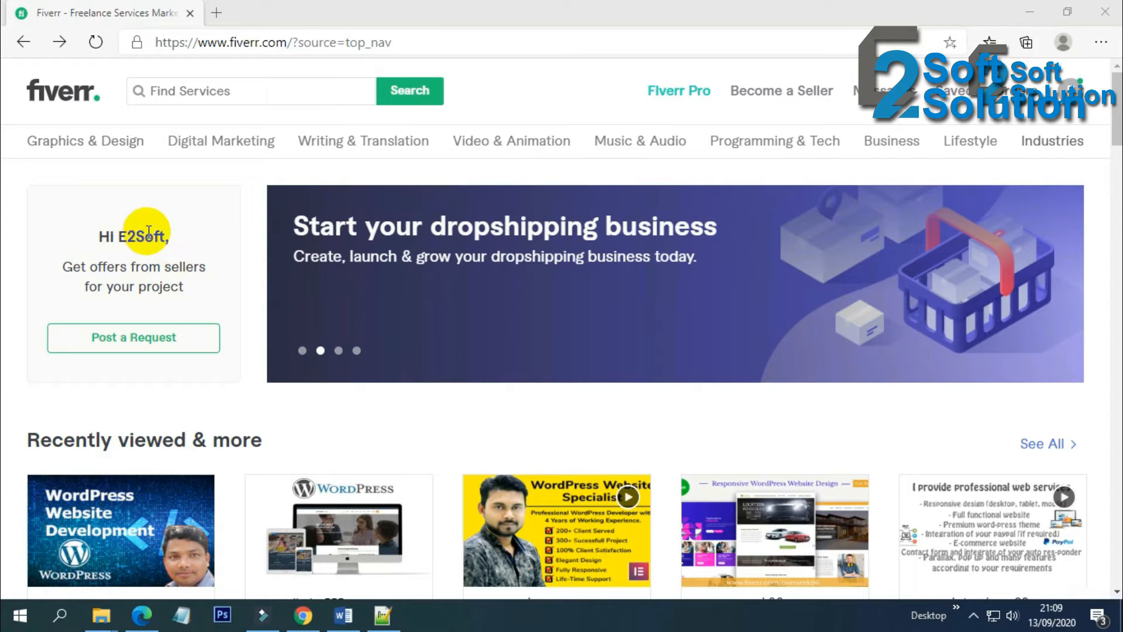
# Copy the account name shown in the greeting
pyautogui.doubleClick(149, 232)
pyautogui.rightClick(148, 232)
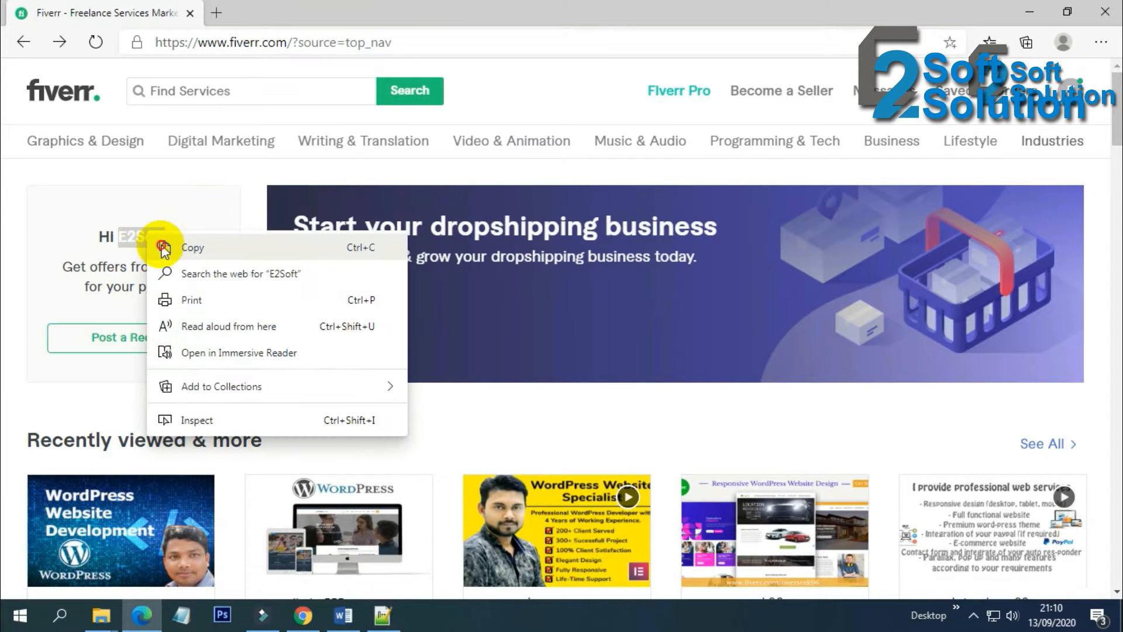
pyautogui.click(163, 249)
pyautogui.click(192, 236)
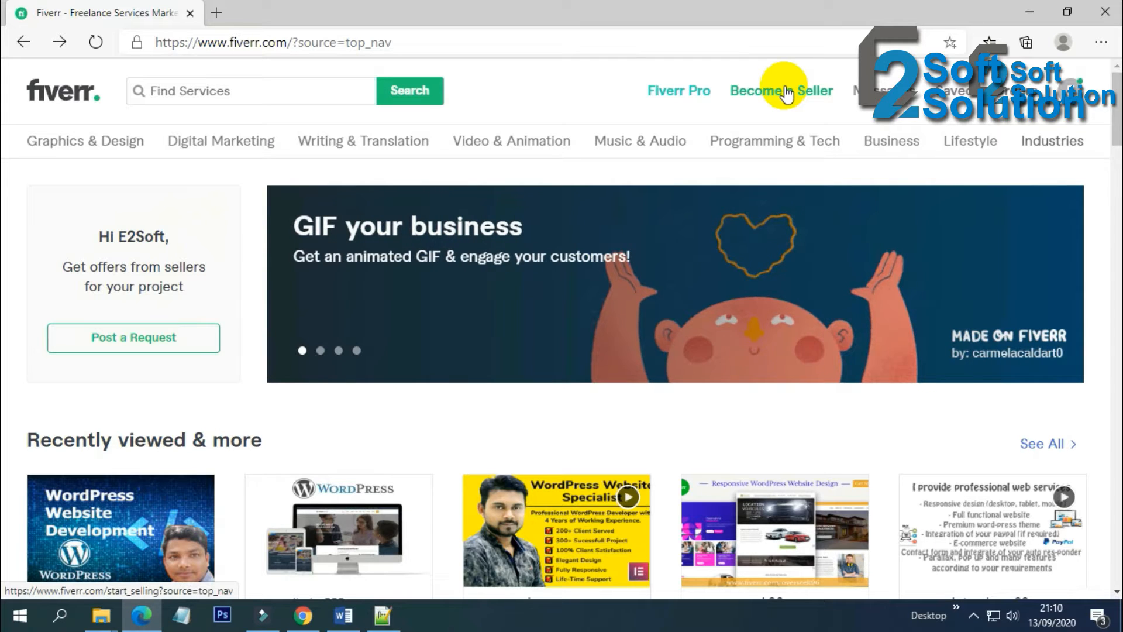
# Begin seller sign-up from the Become a Seller page and continue past the profile tips and avoid pages
pyautogui.click(785, 92)
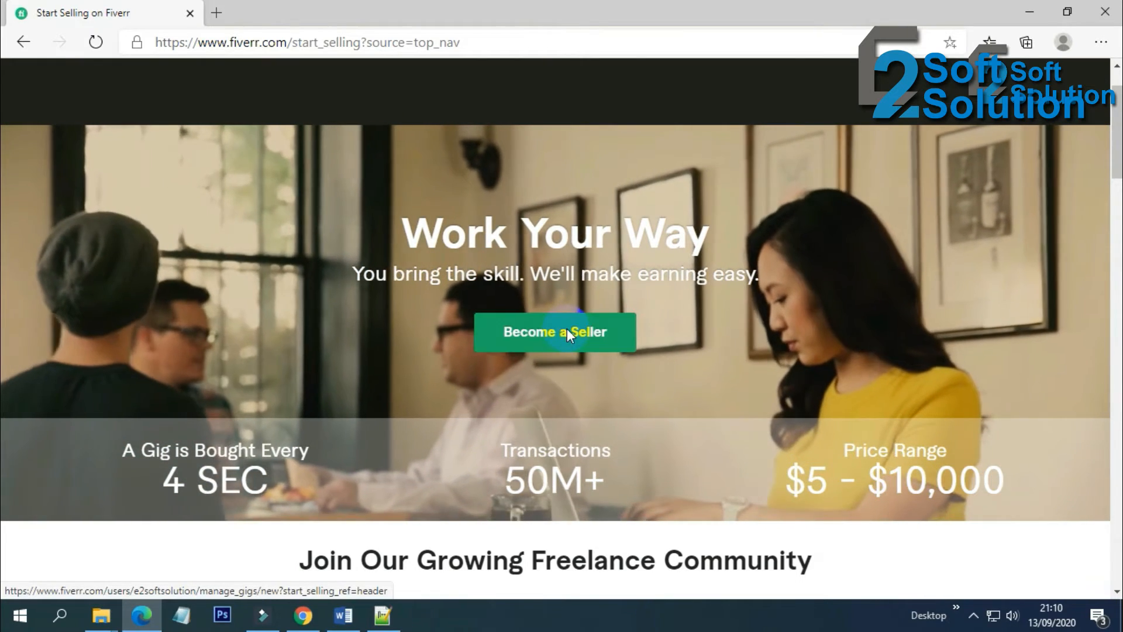
pyautogui.click(566, 331)
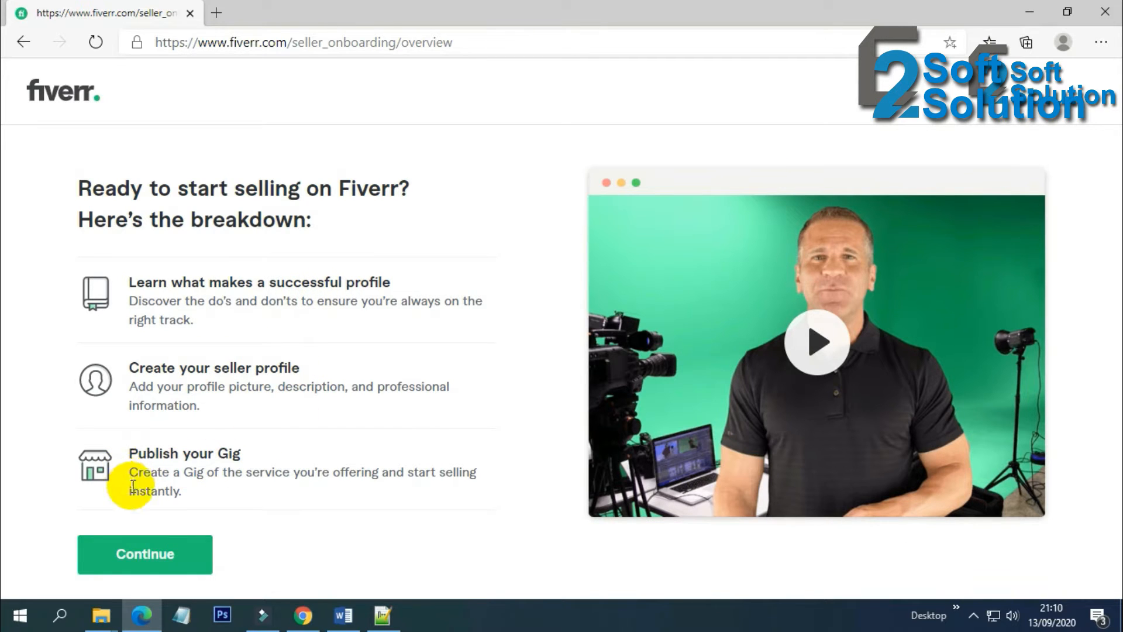
pyautogui.click(146, 559)
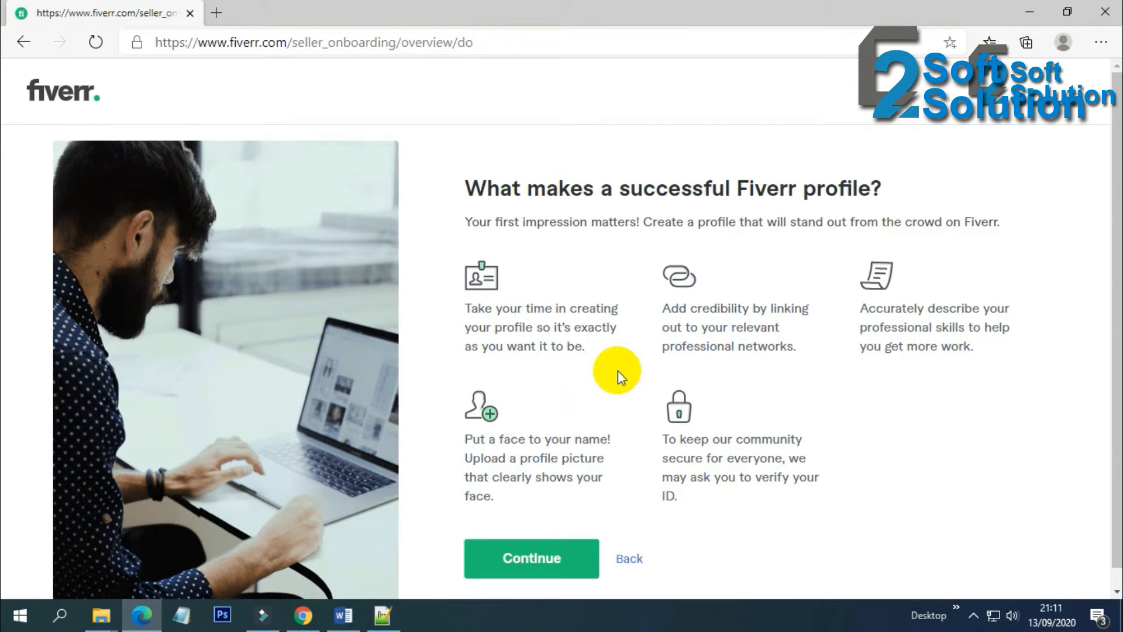
pyautogui.scroll(-1, 618, 370)
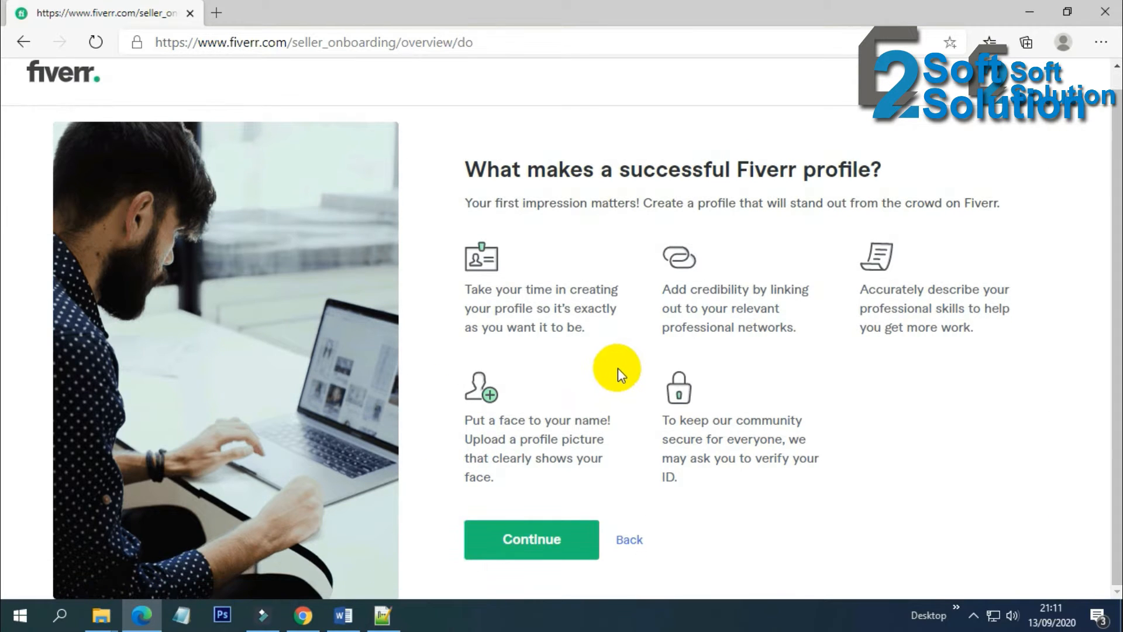
pyautogui.click(550, 538)
pyautogui.scroll(-1, 566, 445)
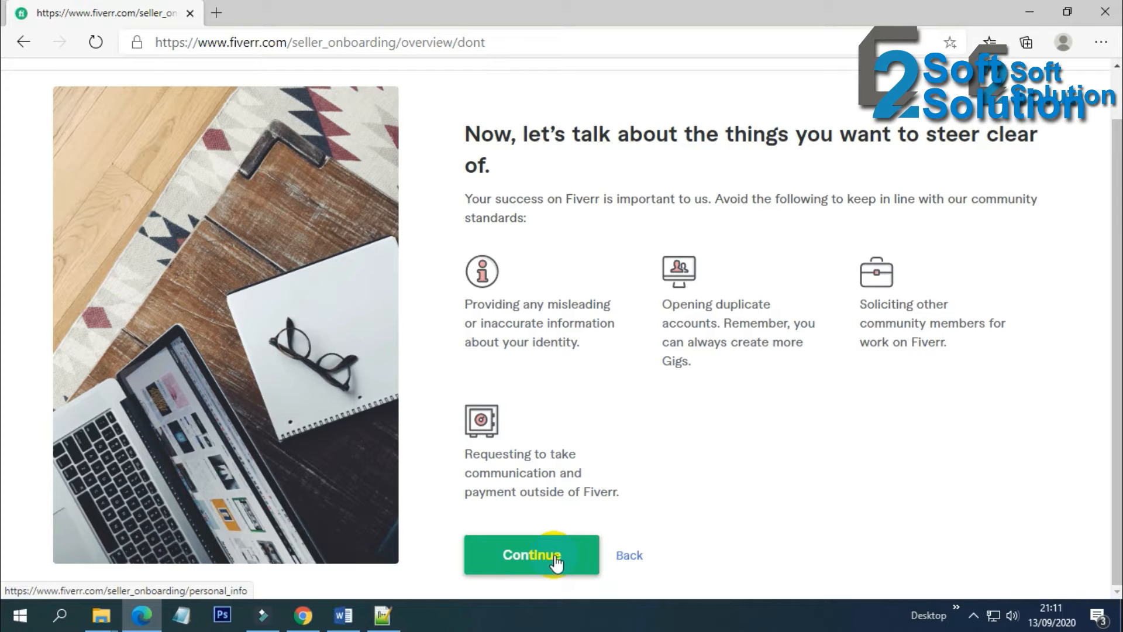
pyautogui.click(554, 557)
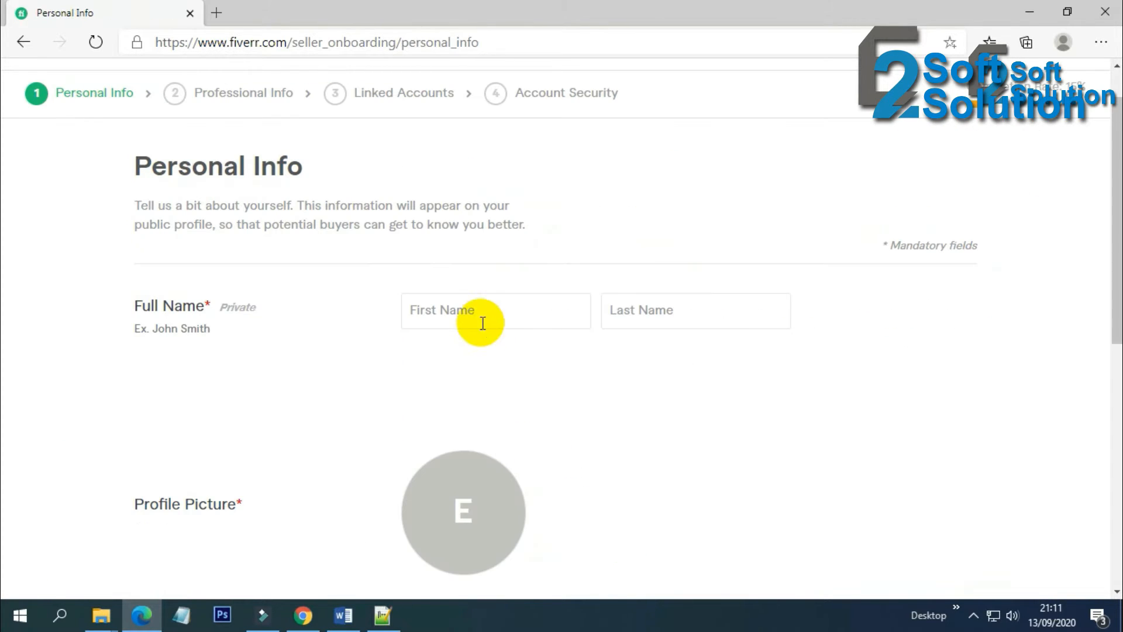
# Enter the seller's first name and surname in the Full Name fields, fixing a typo
pyautogui.click(482, 313)
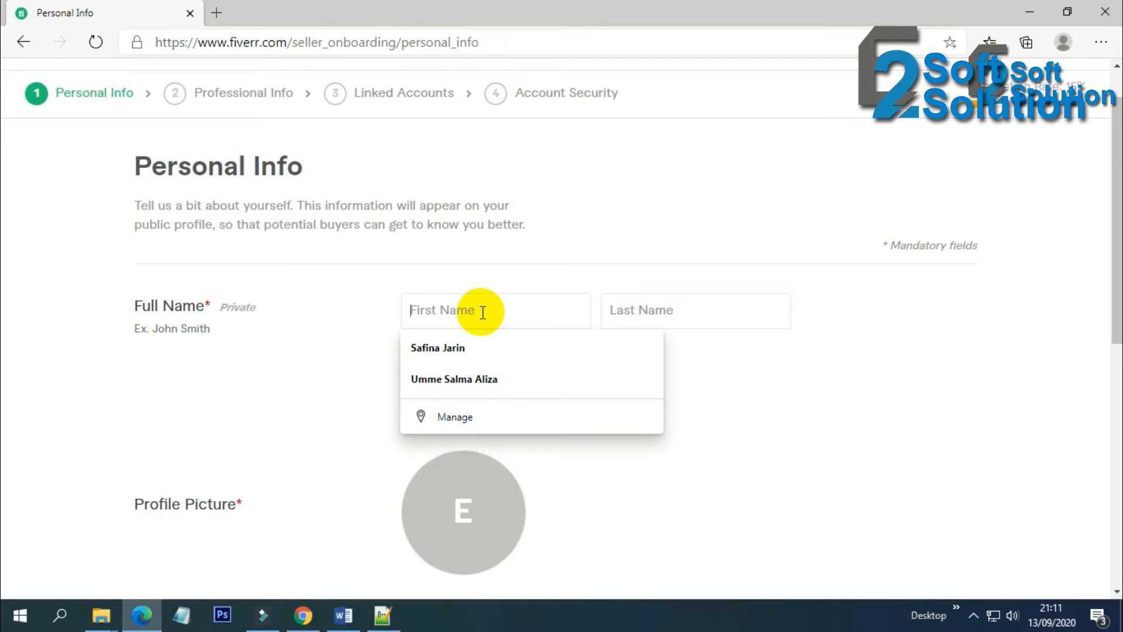
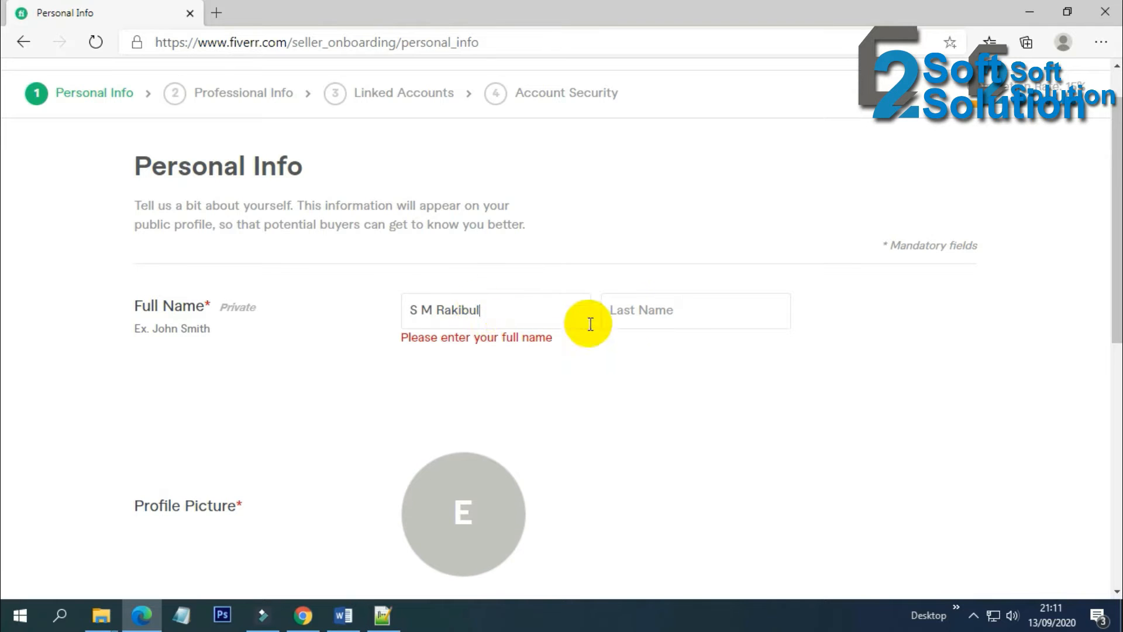
pyautogui.click(626, 316)
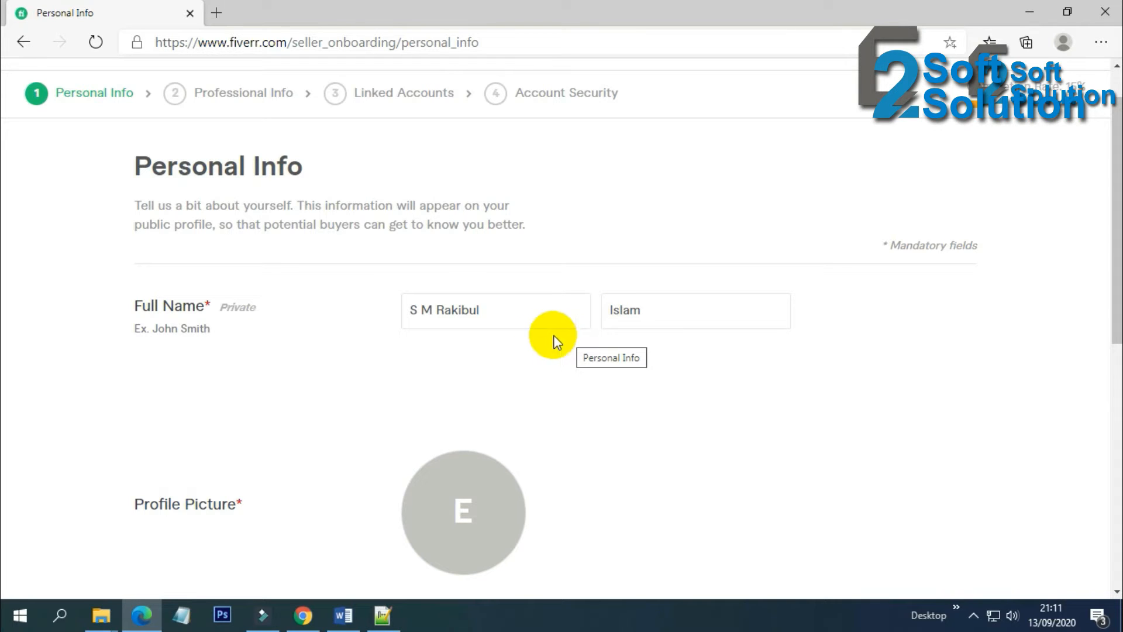
# Select and review the first and last name entries
pyautogui.moveTo(507, 308); pyautogui.dragTo(397, 310)
pyautogui.click(653, 308)
pyautogui.moveTo(500, 309); pyautogui.dragTo(394, 310)
pyautogui.click(505, 309)
pyautogui.moveTo(504, 309); pyautogui.dragTo(390, 313)
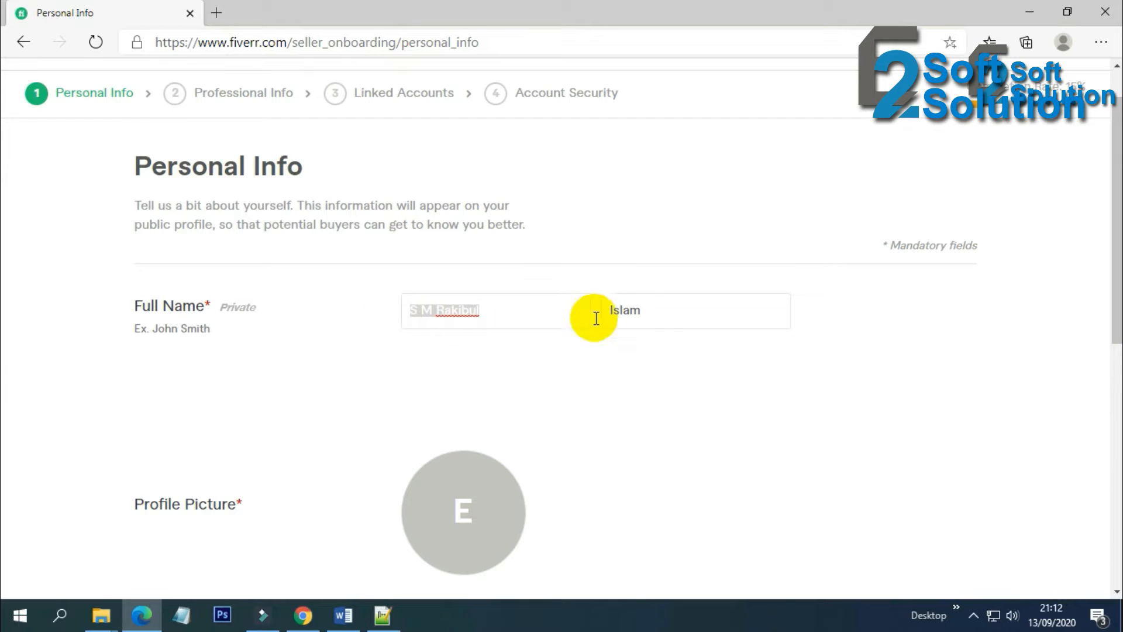
pyautogui.click(652, 308)
pyautogui.moveTo(657, 308); pyautogui.dragTo(598, 314)
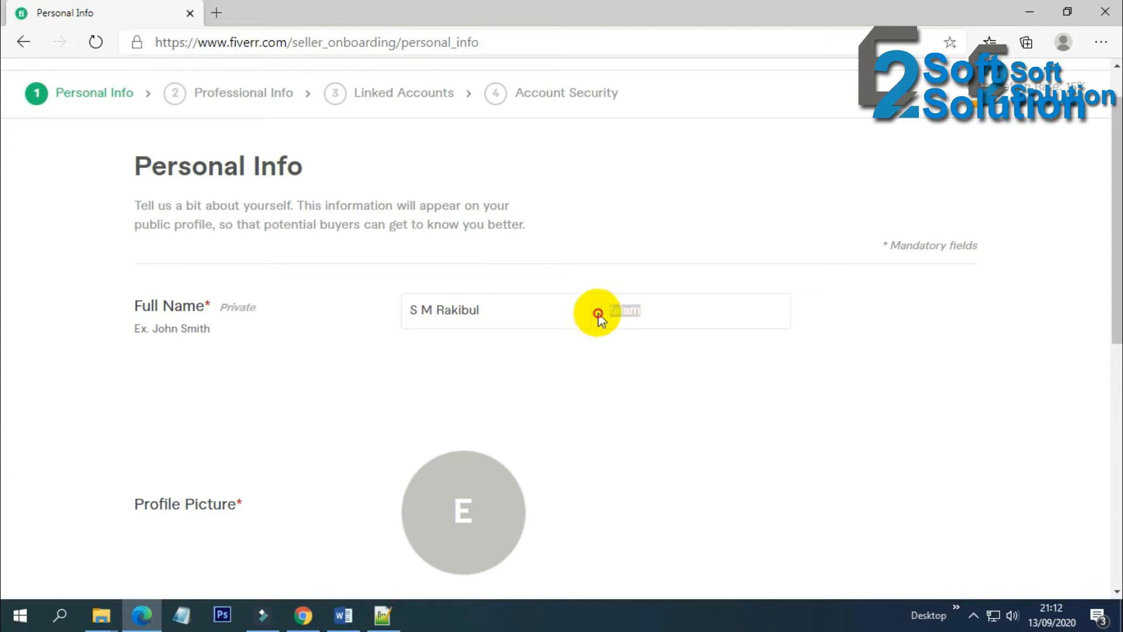
pyautogui.click(504, 314)
pyautogui.moveTo(493, 311); pyautogui.dragTo(396, 310)
pyautogui.click(522, 310)
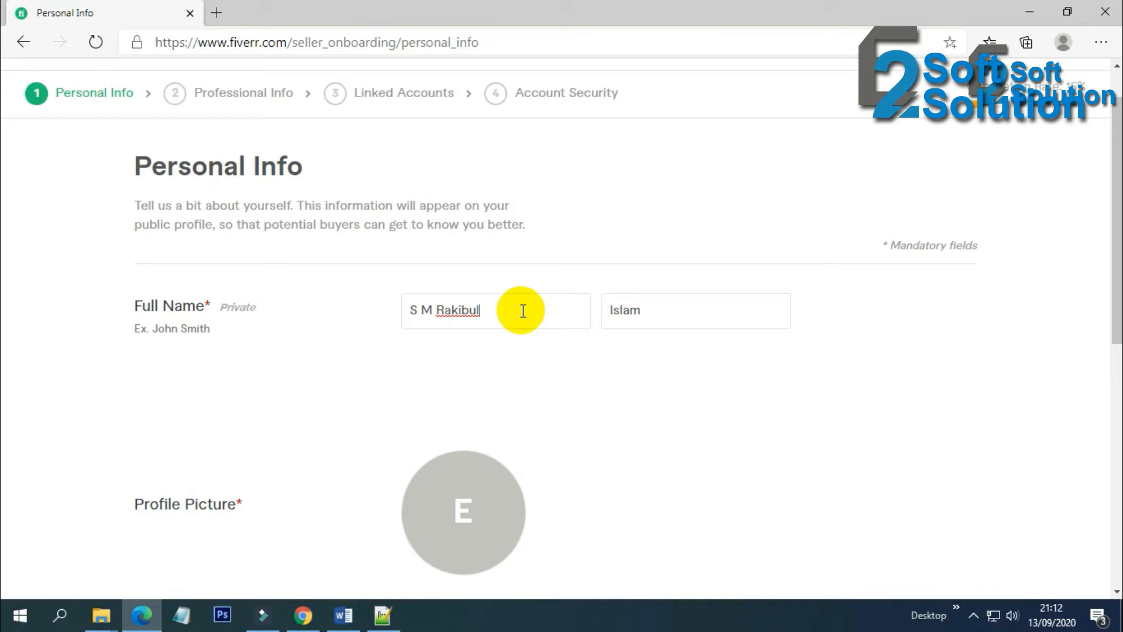
# Try a period after the first initial, then remove it and check the last name
pyautogui.click(419, 310)
pyautogui.write('.')
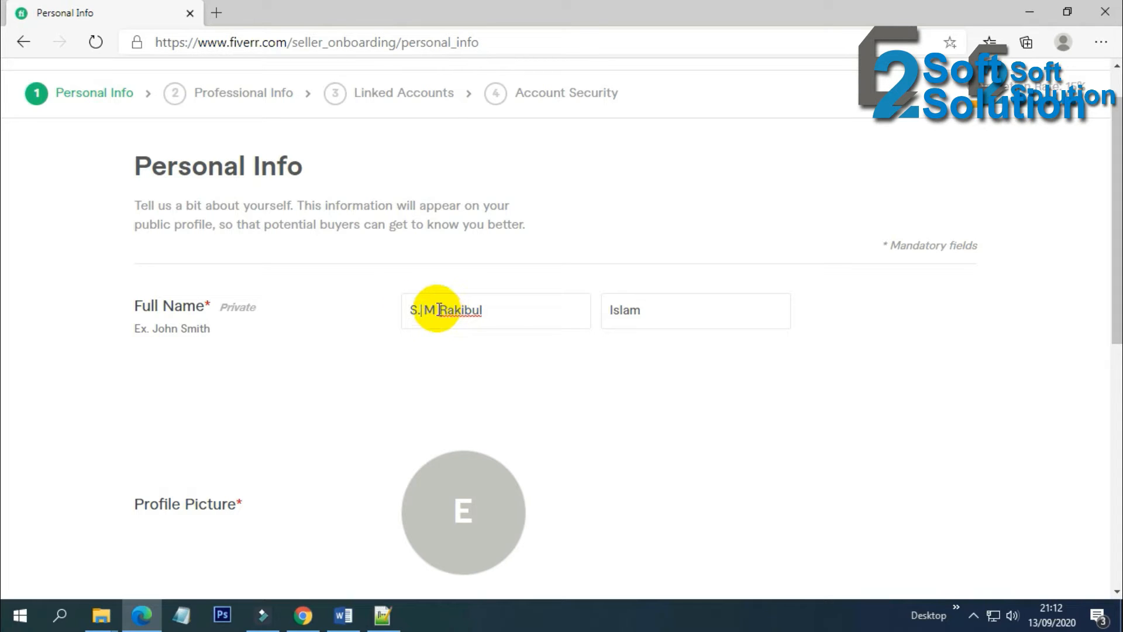
pyautogui.click(522, 319)
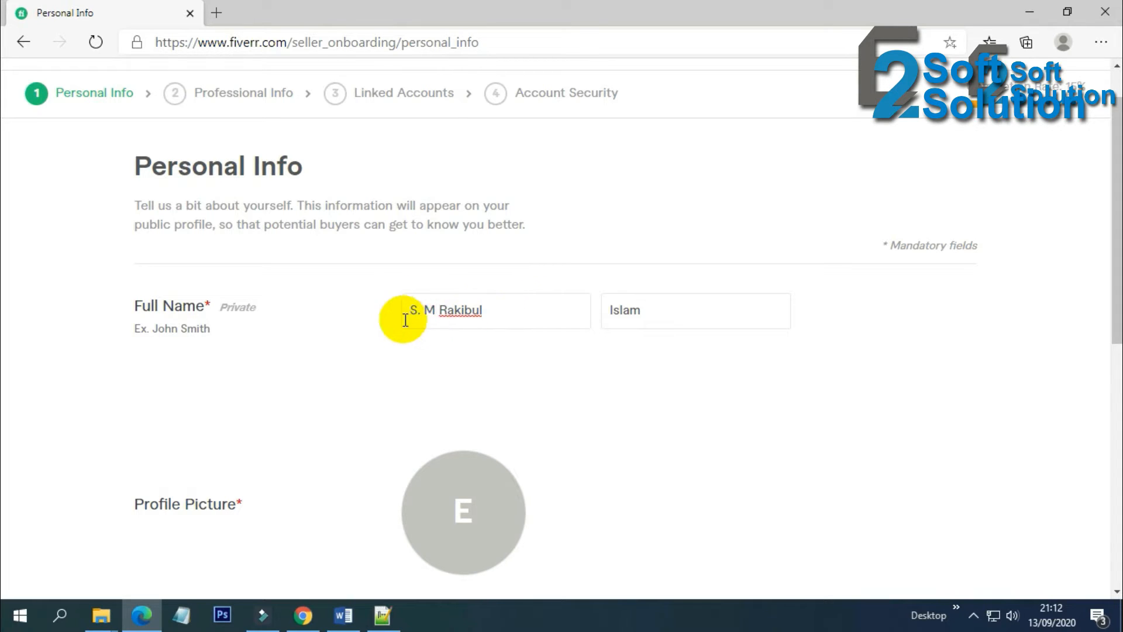
pyautogui.click(422, 309)
pyautogui.press('BackSpace')
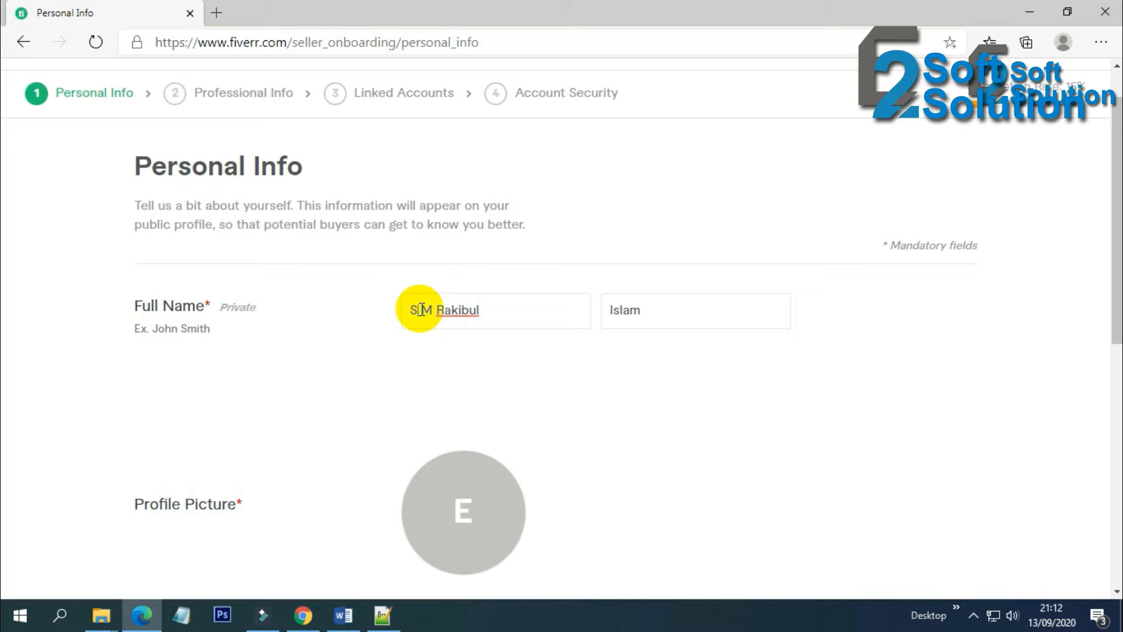
pyautogui.click(699, 312)
pyautogui.scroll(-1, 699, 312)
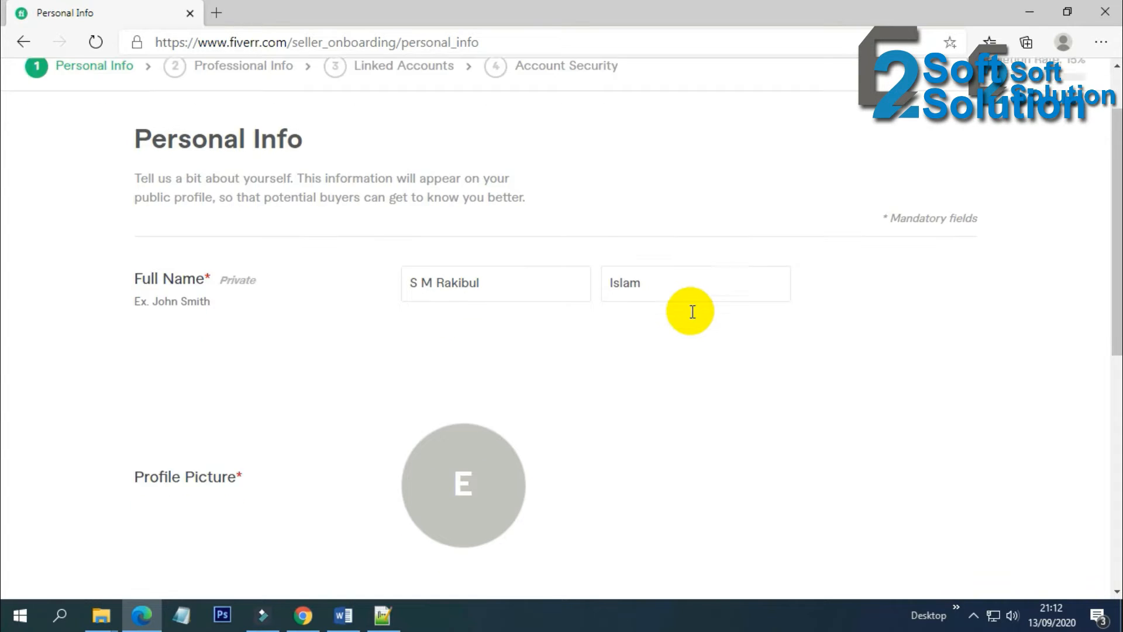
pyautogui.scroll(-1, 690, 311)
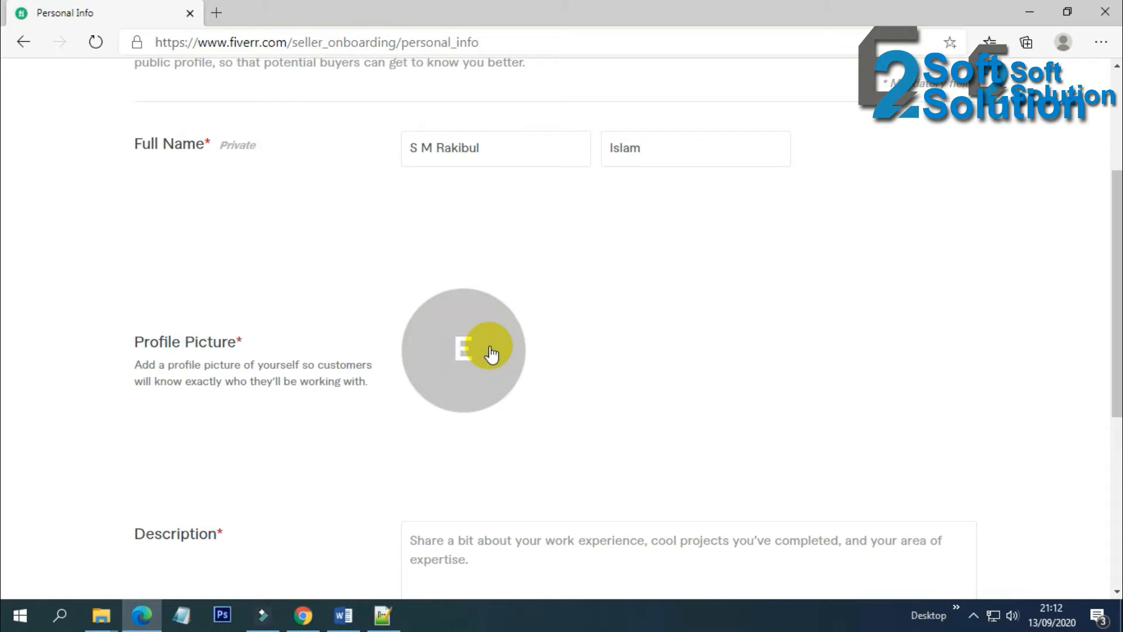
# Upload the seller's photo from the D: drive as the profile picture
pyautogui.click(460, 350)
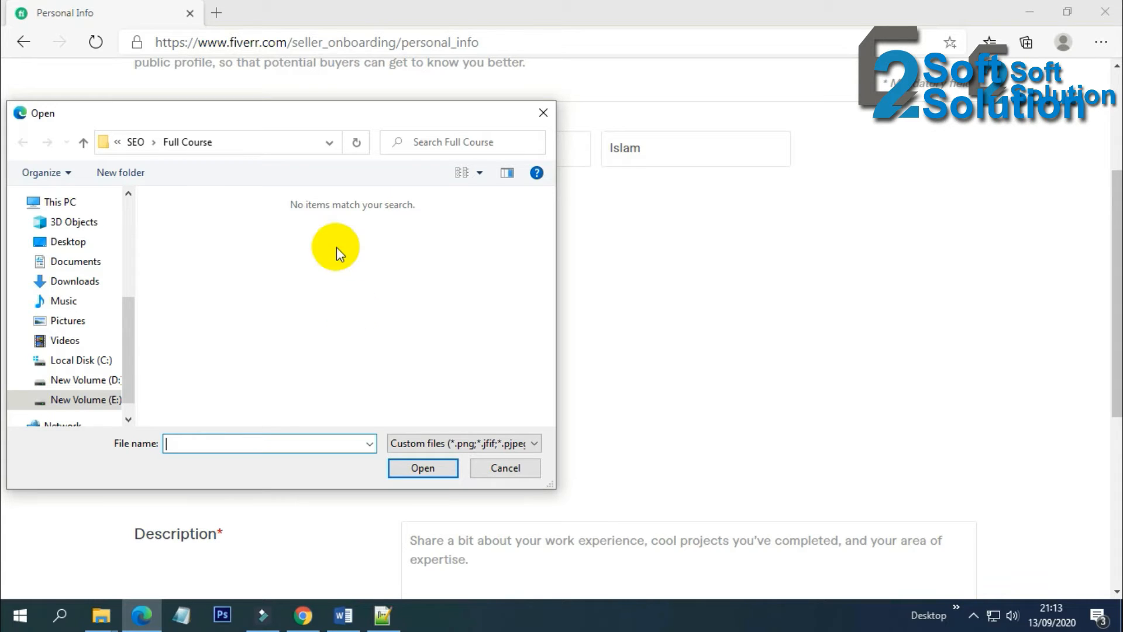
pyautogui.click(88, 379)
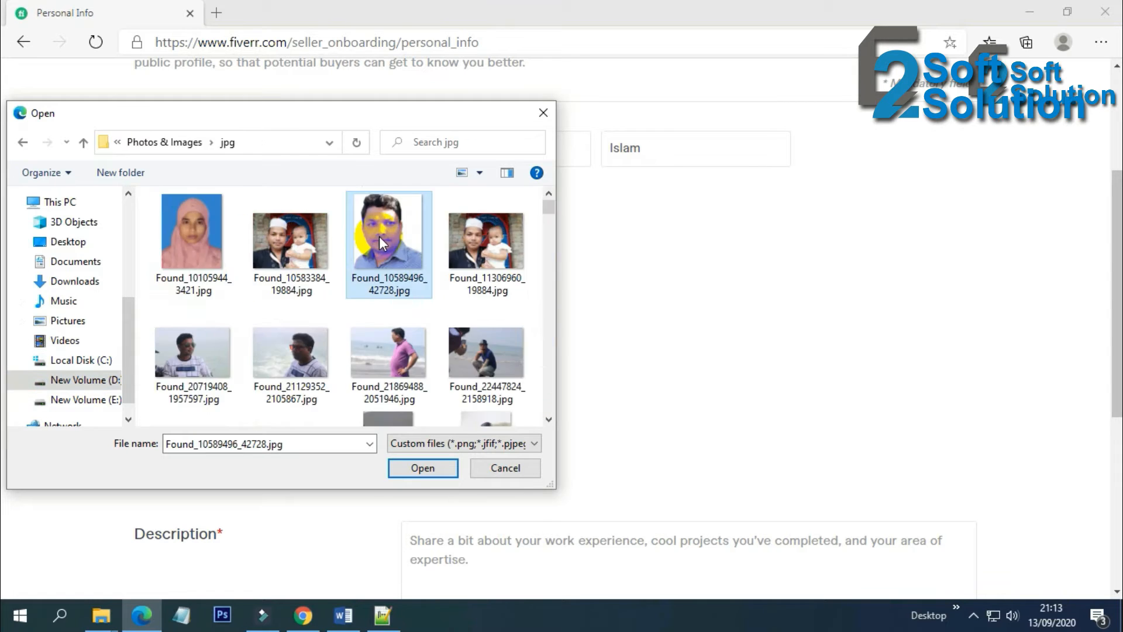
pyautogui.doubleClick(379, 237)
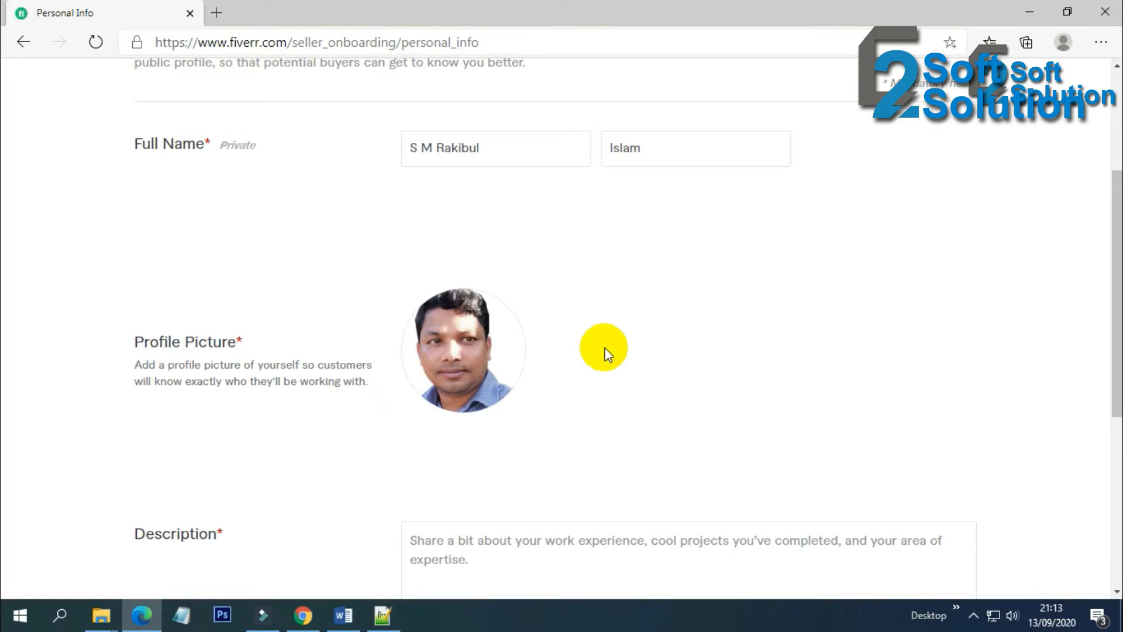
pyautogui.scroll(-4, 606, 350)
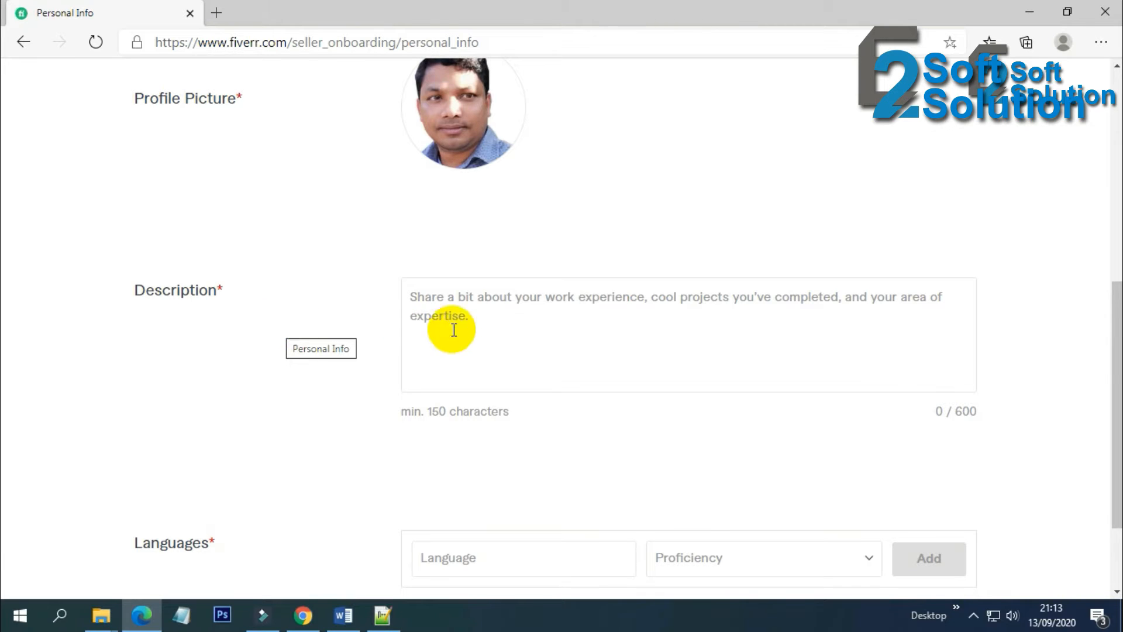
# Write a bio presenting the seller as an SEO expert in On page, Technical, Local and Off page SEO
pyautogui.click(461, 303)
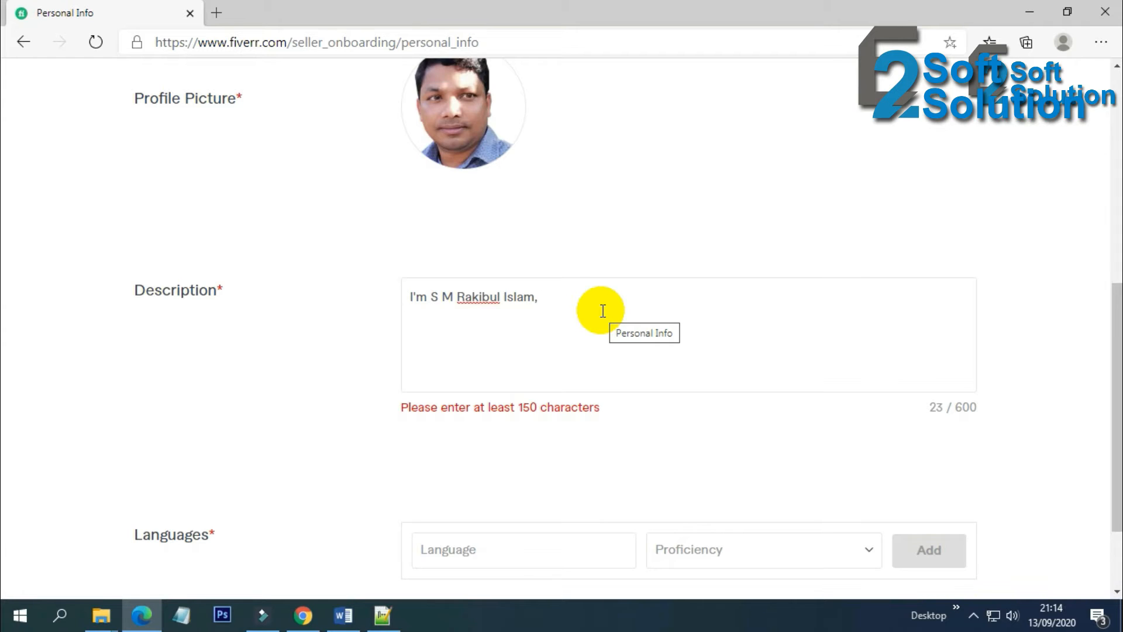
pyautogui.write('Working as a SEO expert')
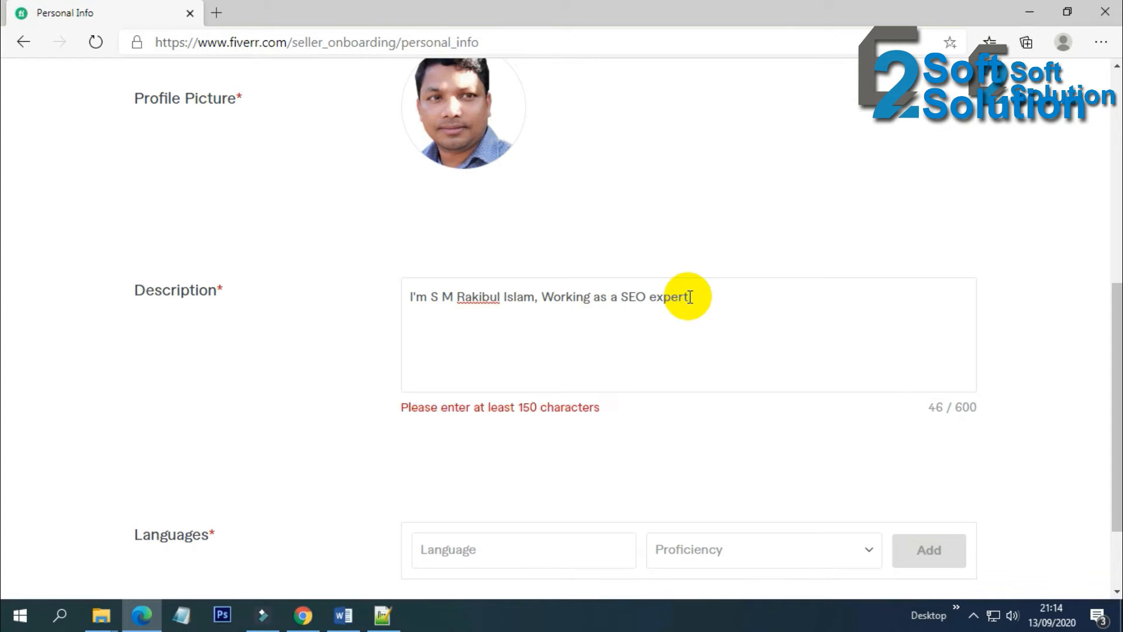
pyautogui.write(' with professional project ex')
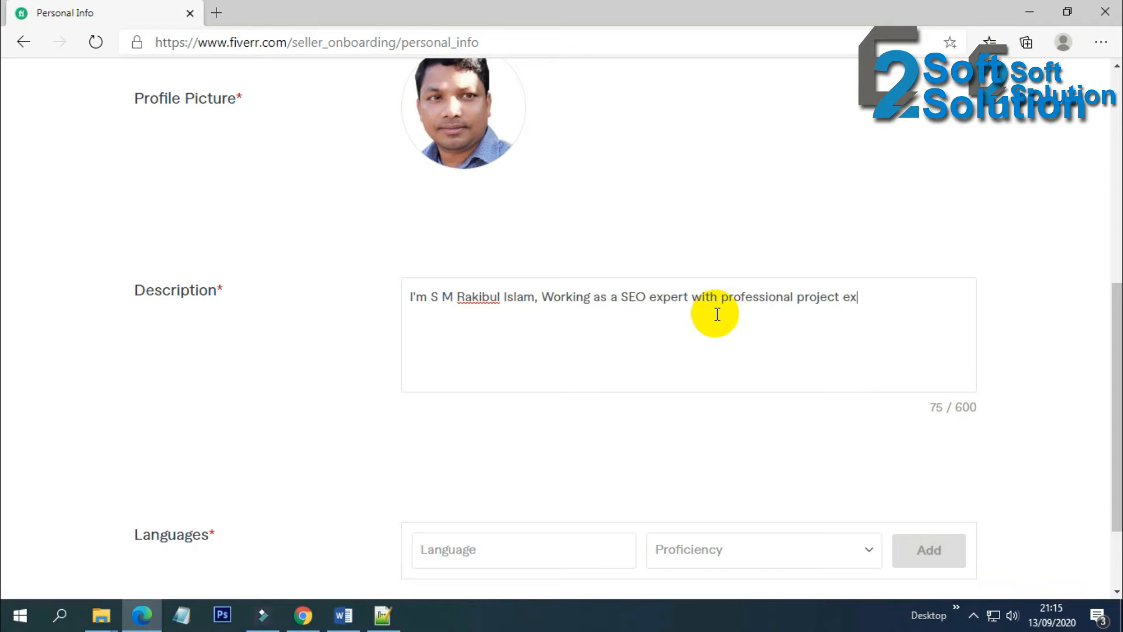
pyautogui.write('perience. I have finished more than 100 SEO')
pyautogui.click(514, 317)
pyautogui.write('n')
pyautogui.click(600, 321)
pyautogui.write('project in loca')
pyautogui.write('l market. ')
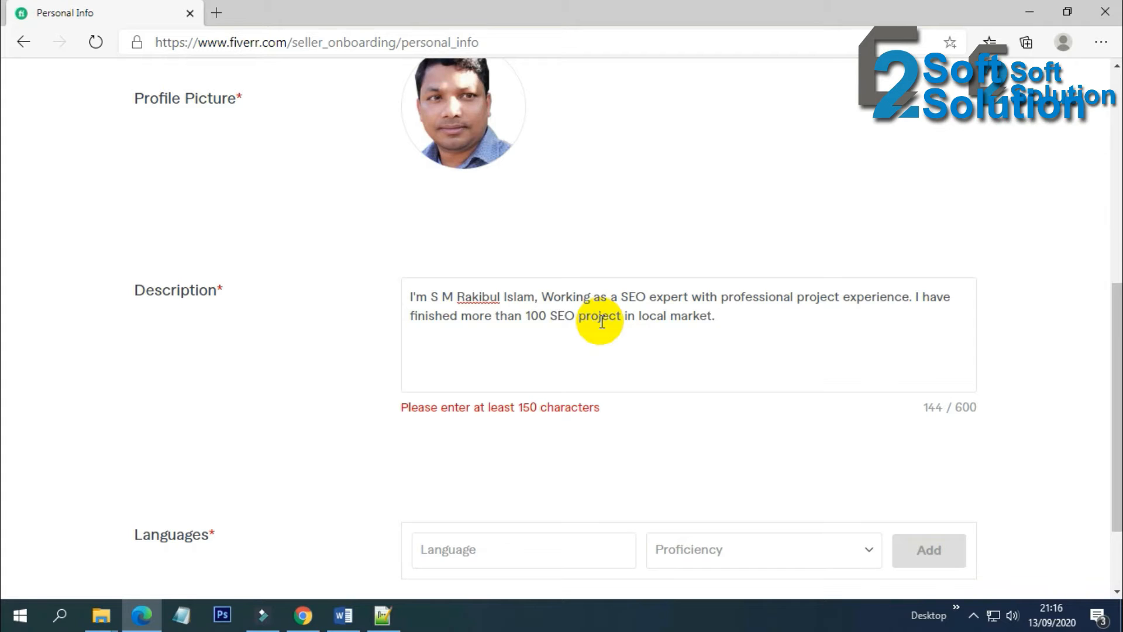
pyautogui.write('I know very well On page SEO')
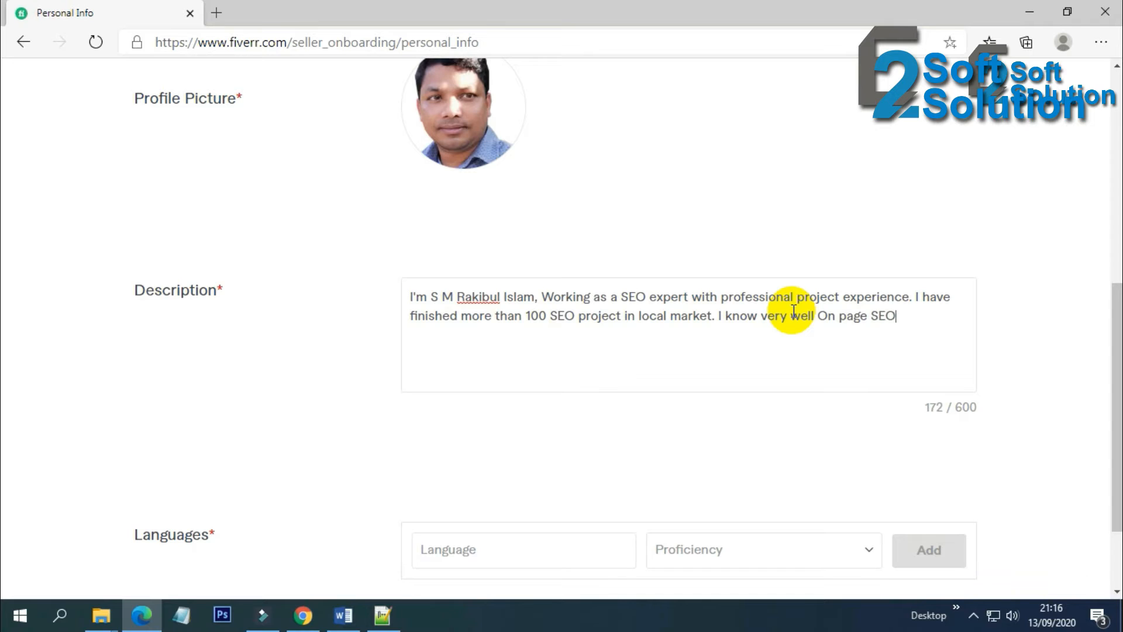
pyautogui.write(', Technical SEO, Local SEO, Off page SE and')
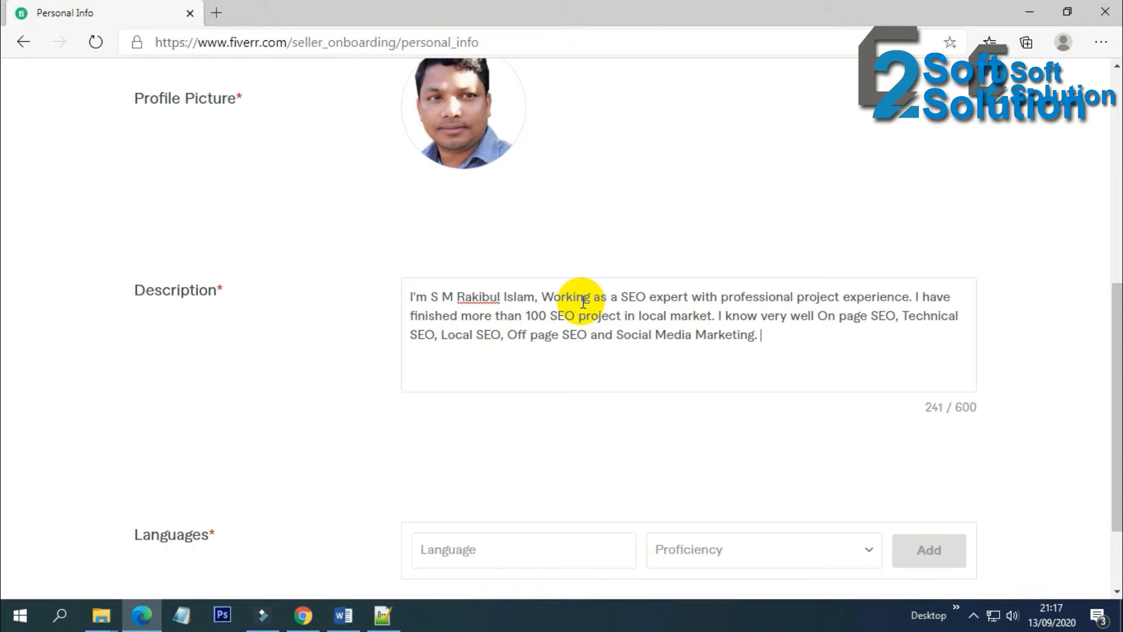
# Review the description text and its 241 / 600 character counter
pyautogui.scroll(-1, 584, 301)
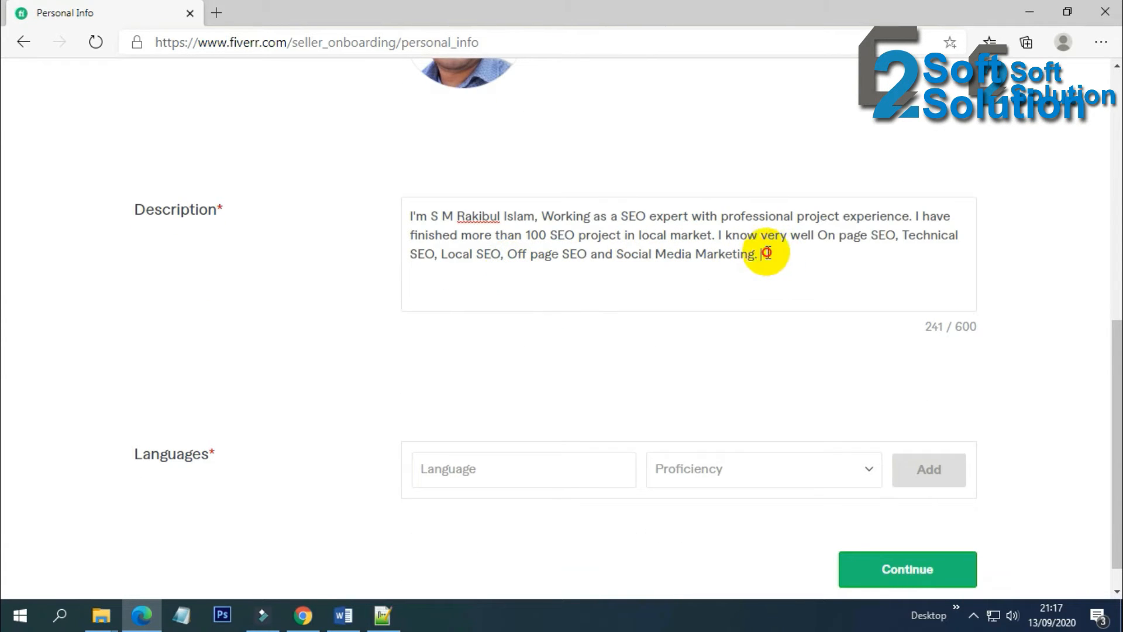
pyautogui.moveTo(766, 252); pyautogui.dragTo(394, 215)
pyautogui.click(565, 226)
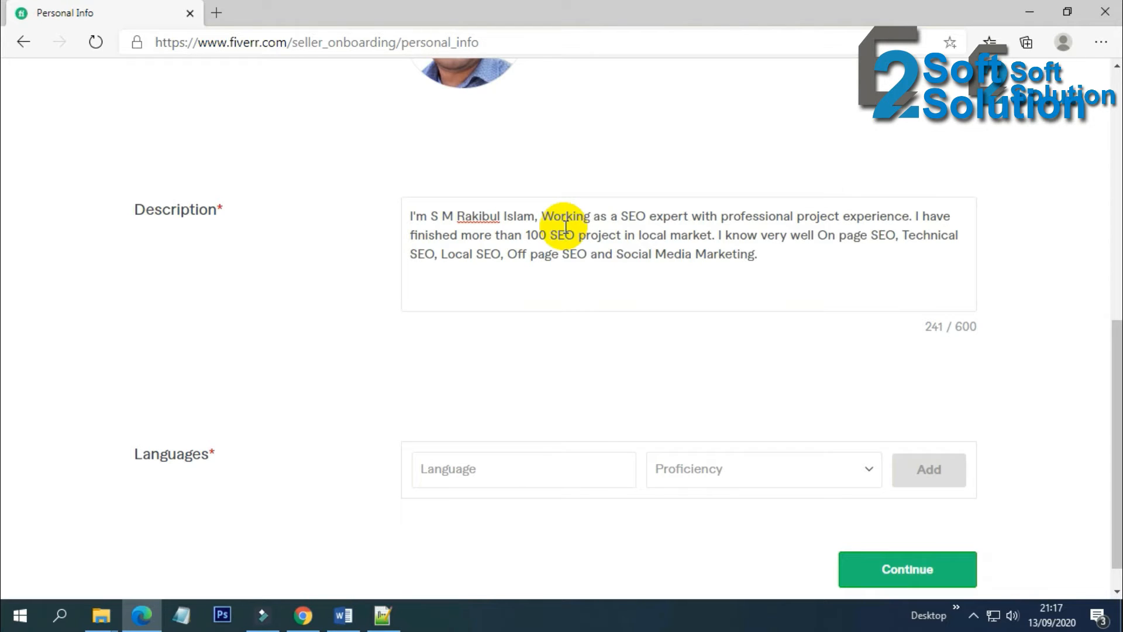
pyautogui.moveTo(789, 255); pyautogui.dragTo(374, 222)
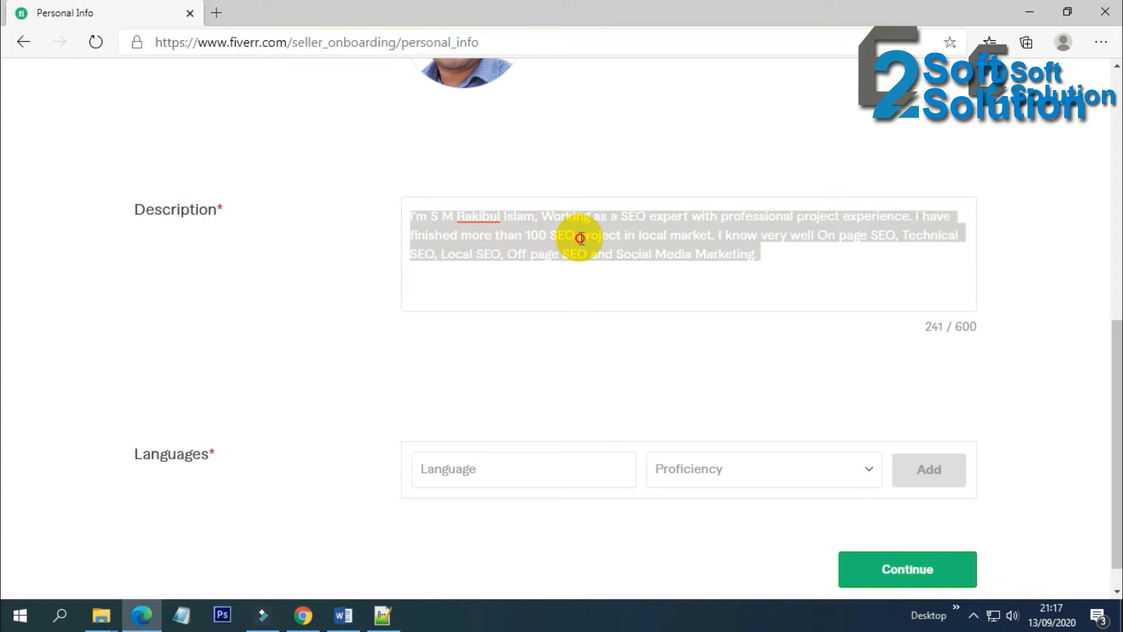
pyautogui.click(602, 242)
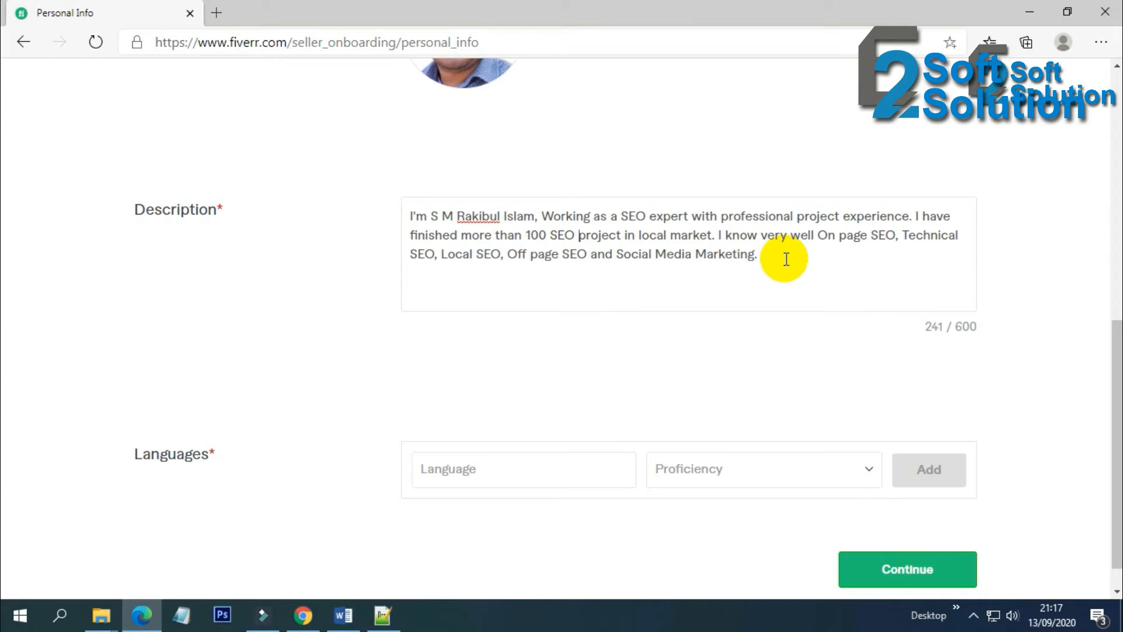
pyautogui.doubleClick(976, 326)
pyautogui.rightClick(968, 328)
pyautogui.click(979, 341)
pyautogui.click(877, 283)
pyautogui.scroll(-1, 788, 269)
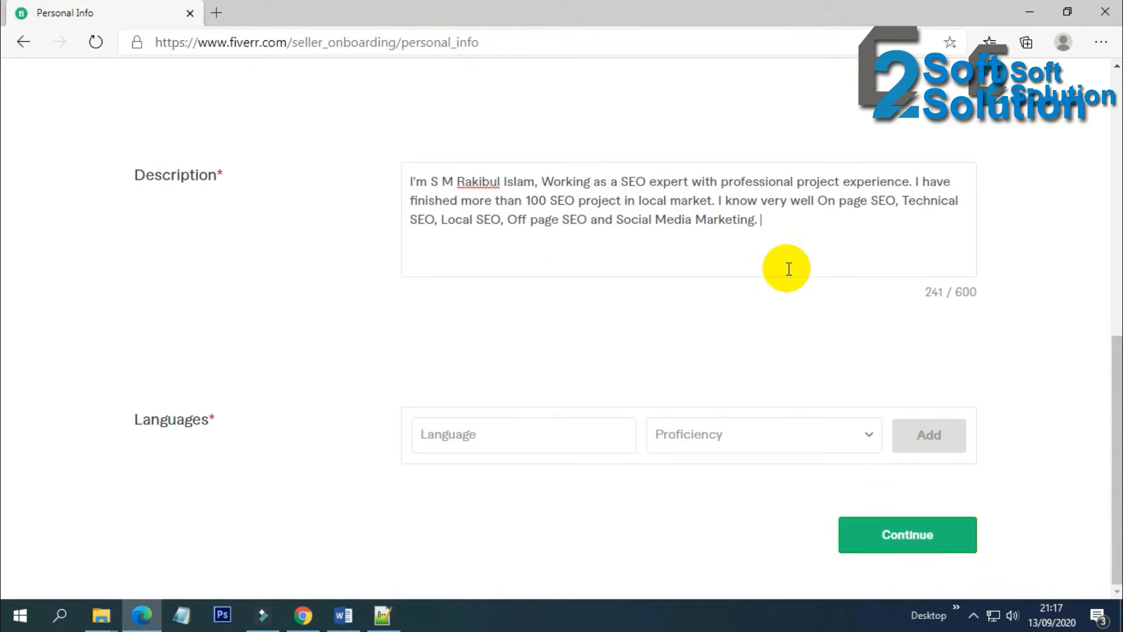
# Search 'Eng', pick English with Fluent proficiency, and add it to Languages
pyautogui.click(547, 424)
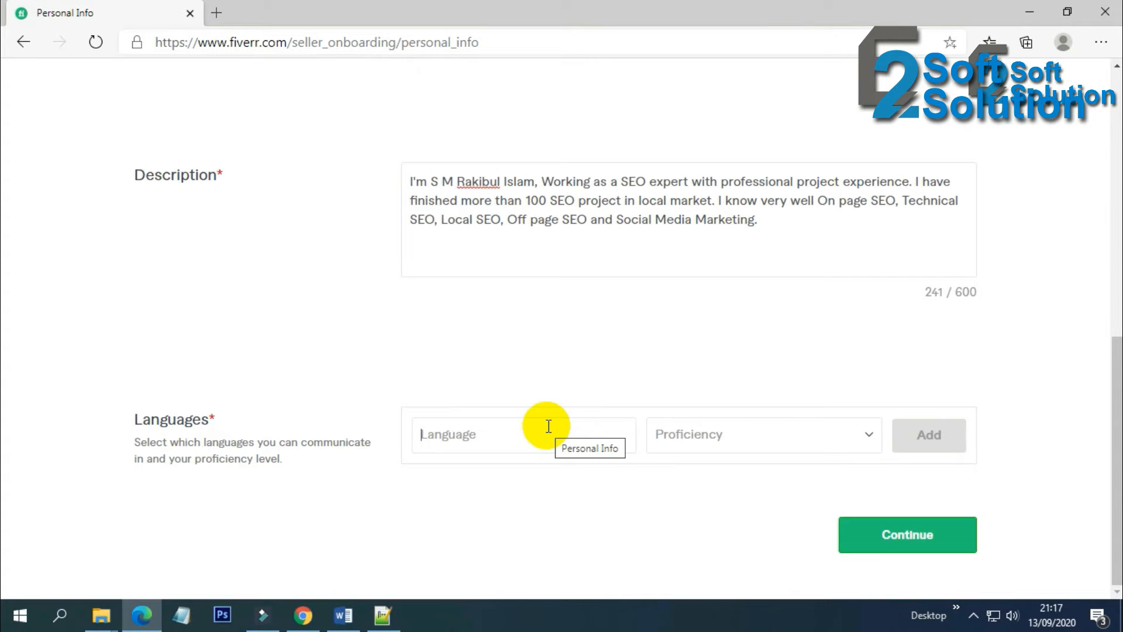
pyautogui.write('Eng')
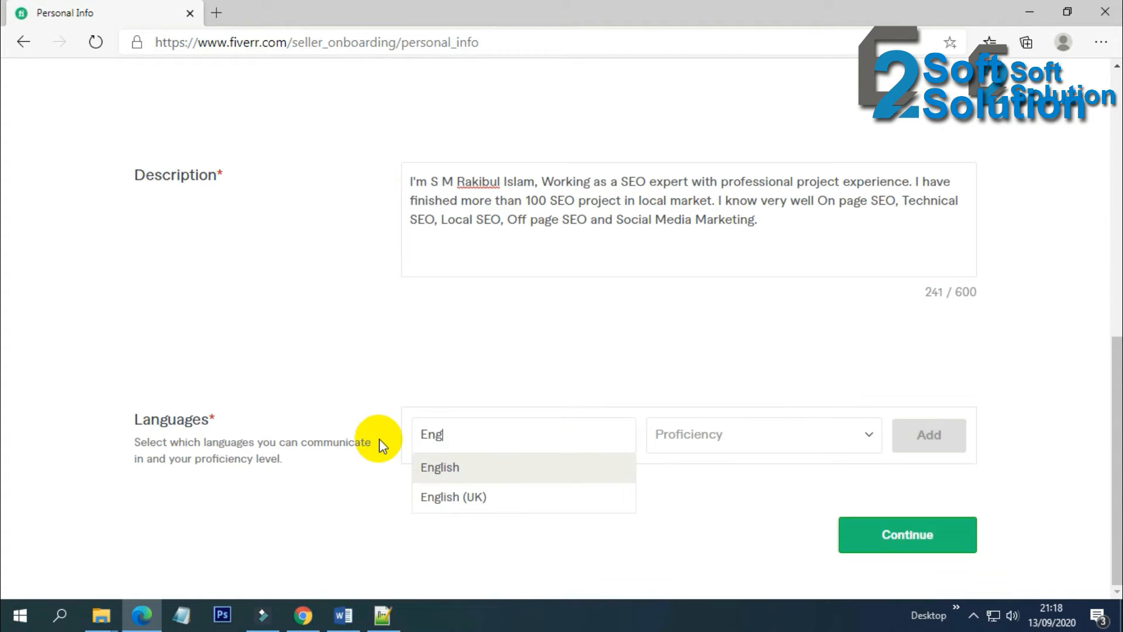
pyautogui.click(514, 471)
pyautogui.click(737, 434)
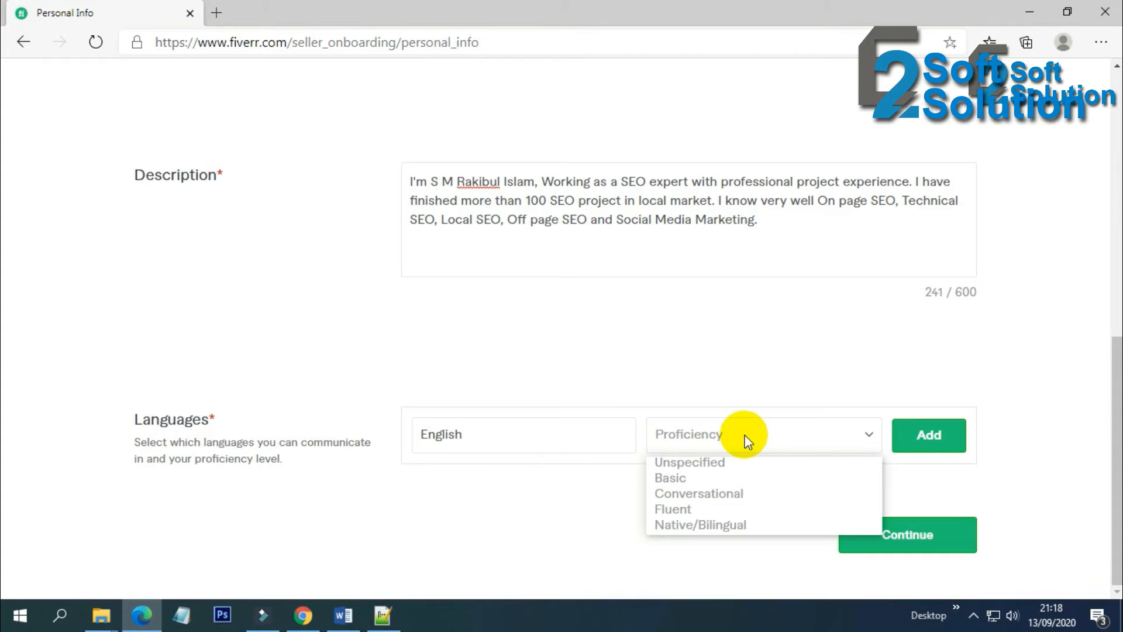
pyautogui.click(743, 506)
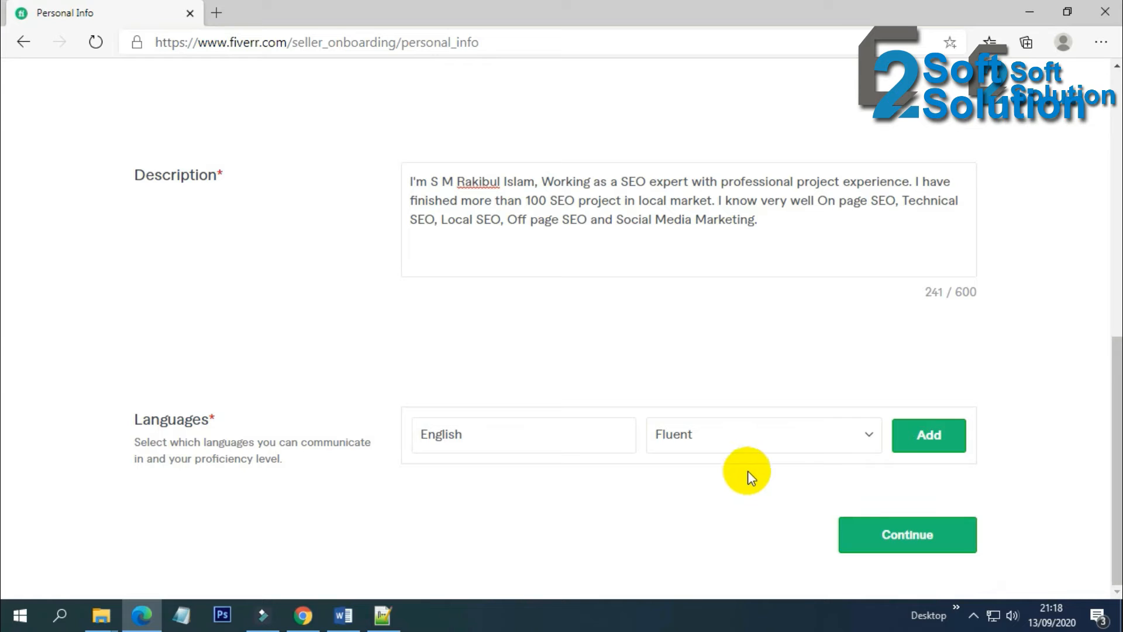
pyautogui.click(928, 443)
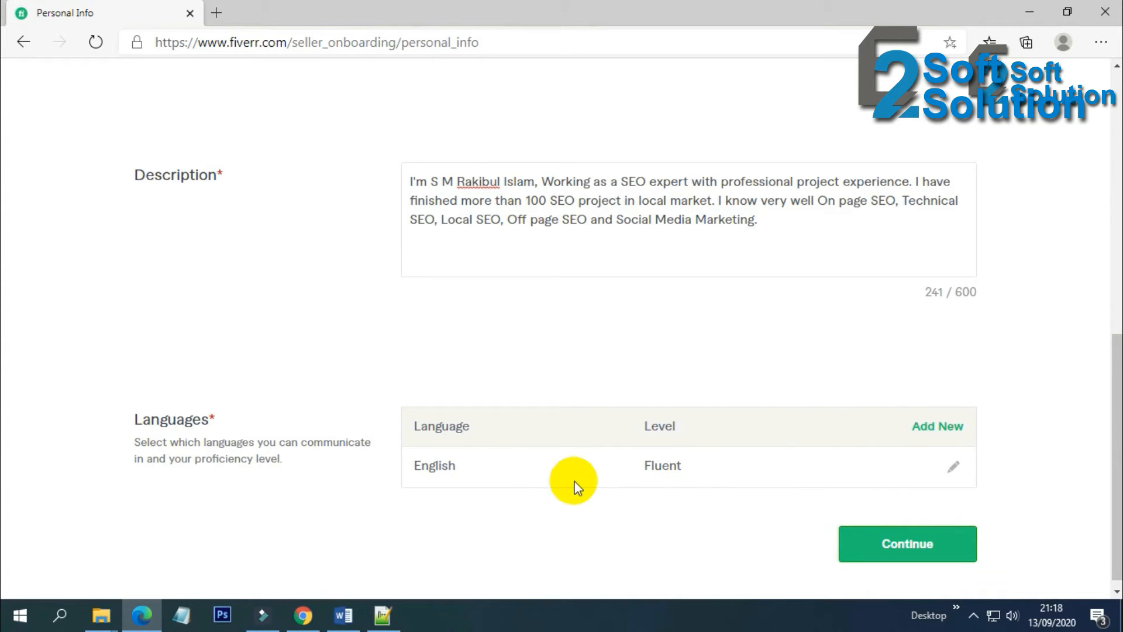
pyautogui.scroll(-1, 512, 481)
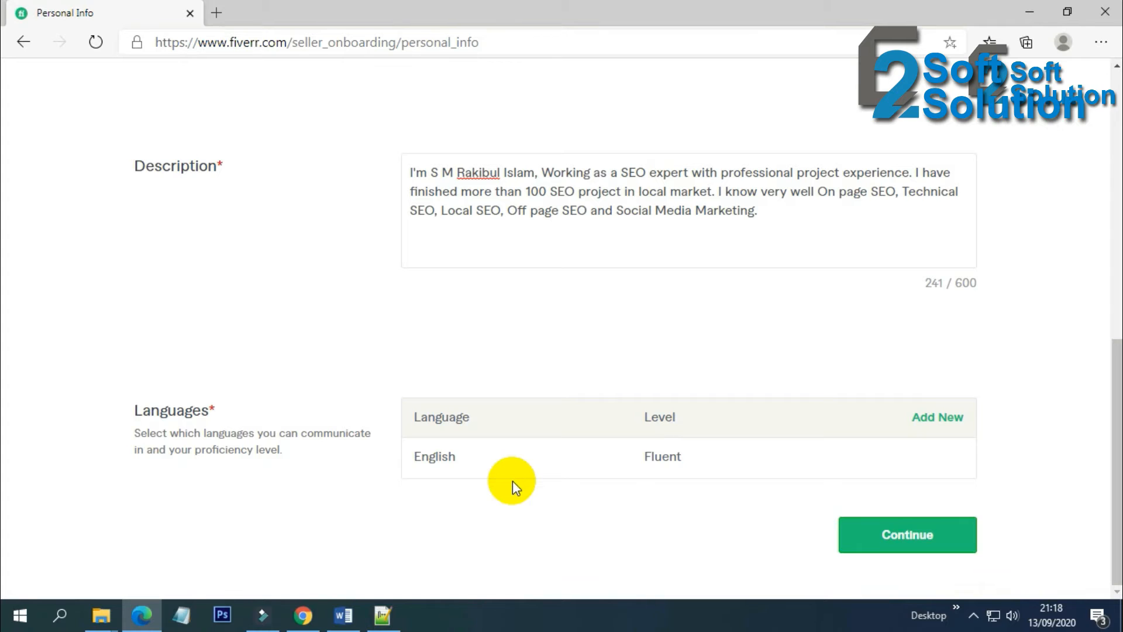
# Continue to Professional Info and choose Digital Marketing as the occupation
pyautogui.click(896, 539)
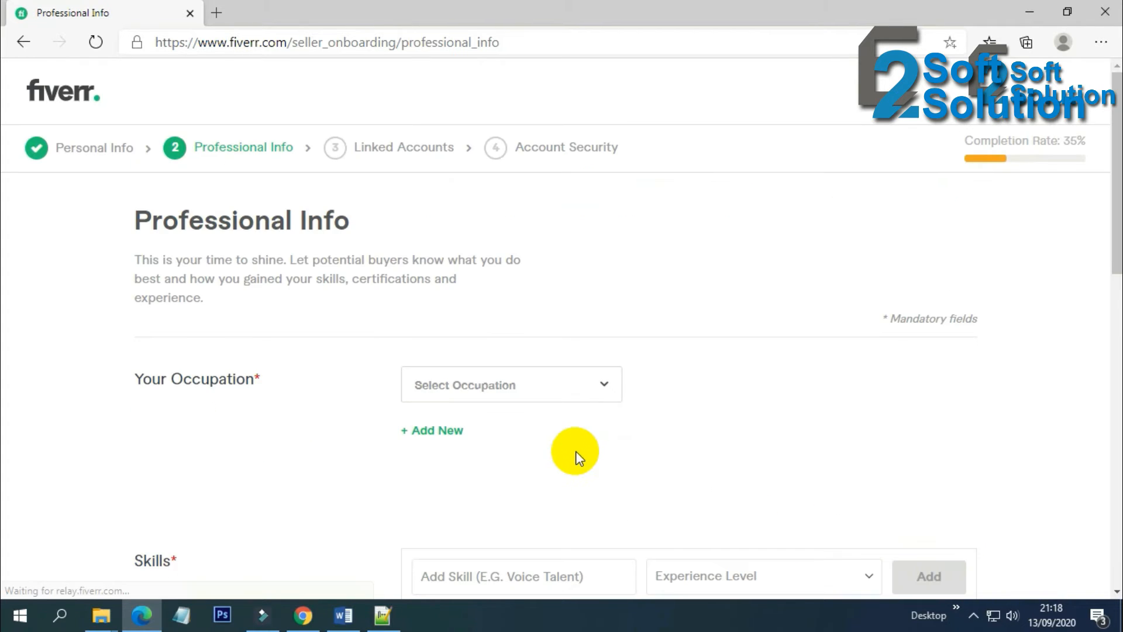
pyautogui.click(585, 388)
pyautogui.click(686, 386)
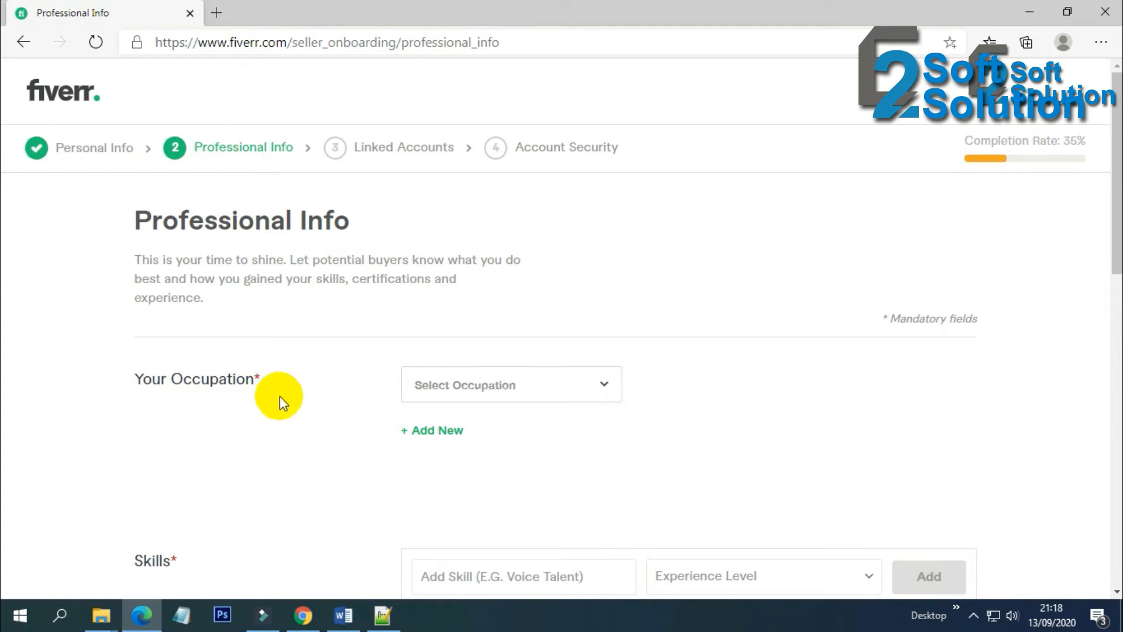
pyautogui.click(514, 386)
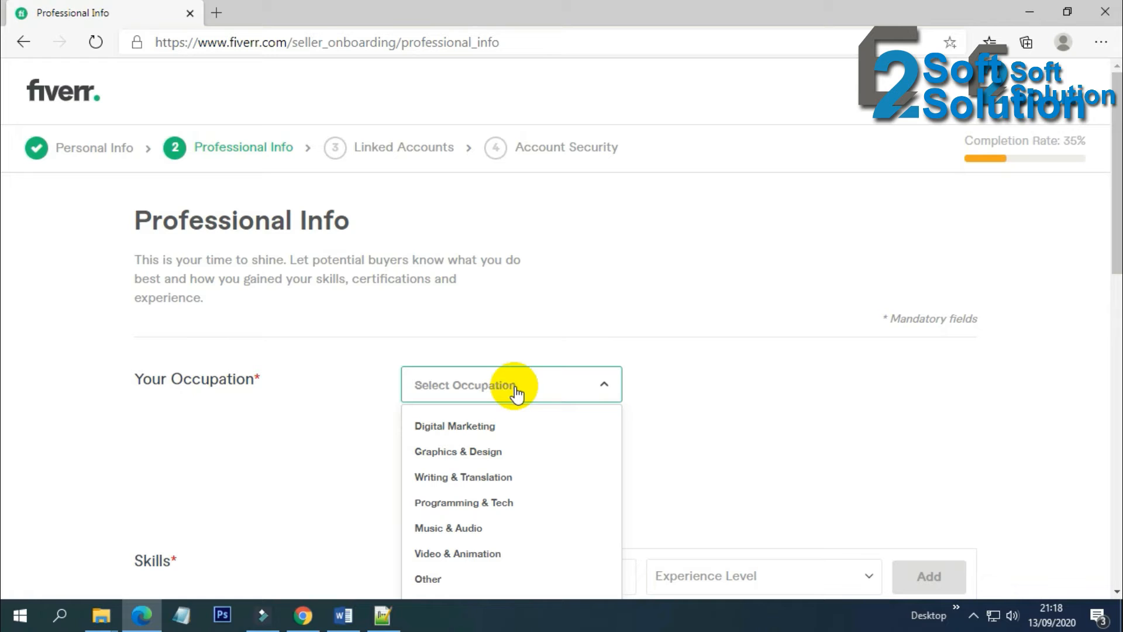
pyautogui.click(509, 427)
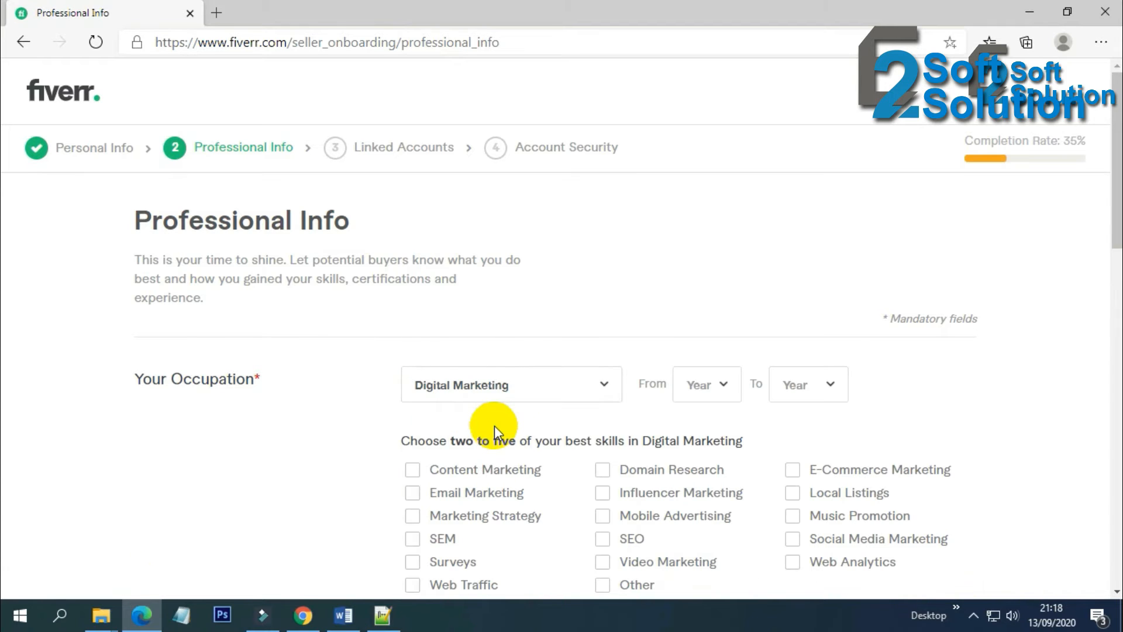
pyautogui.scroll(-1, 493, 426)
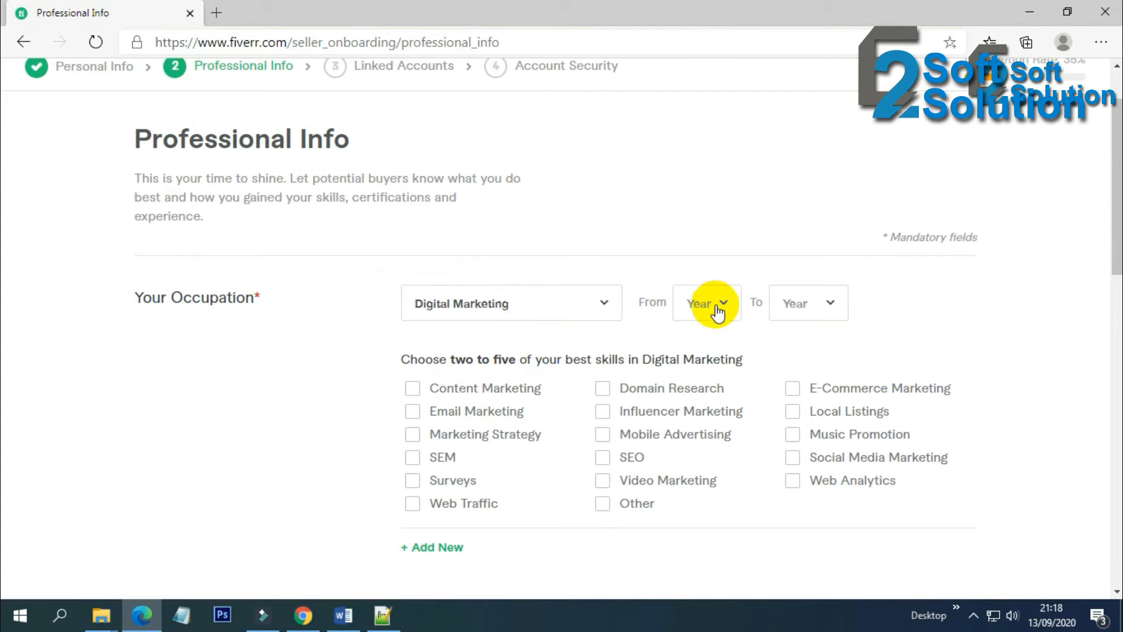
# Set the occupation's years from 2018 to 2020
pyautogui.click(717, 310)
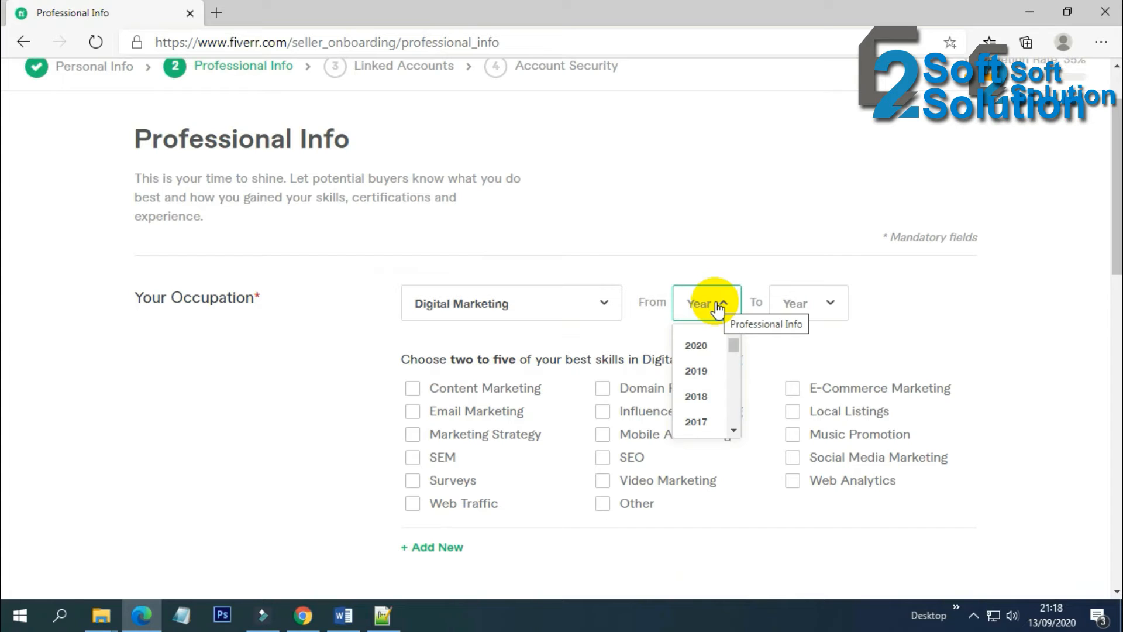
pyautogui.click(698, 396)
pyautogui.click(798, 316)
pyautogui.click(796, 347)
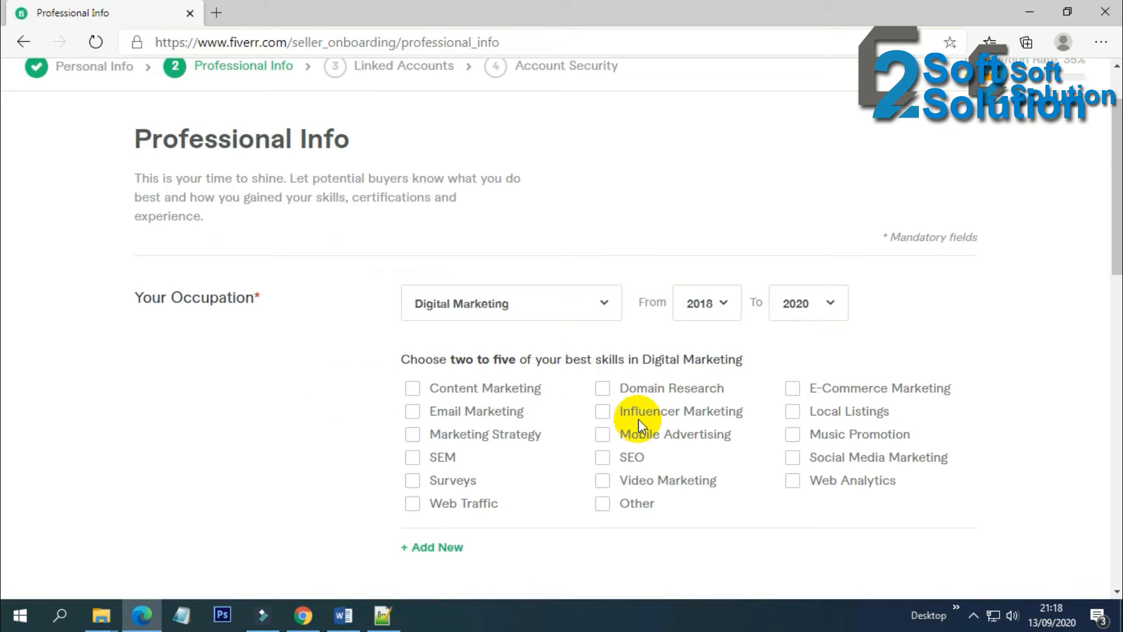
# Tick Domain Research, SEO, Web Analytics, Social Media Marketing and Local Listings, checking the two-to-five limit
pyautogui.click(601, 389)
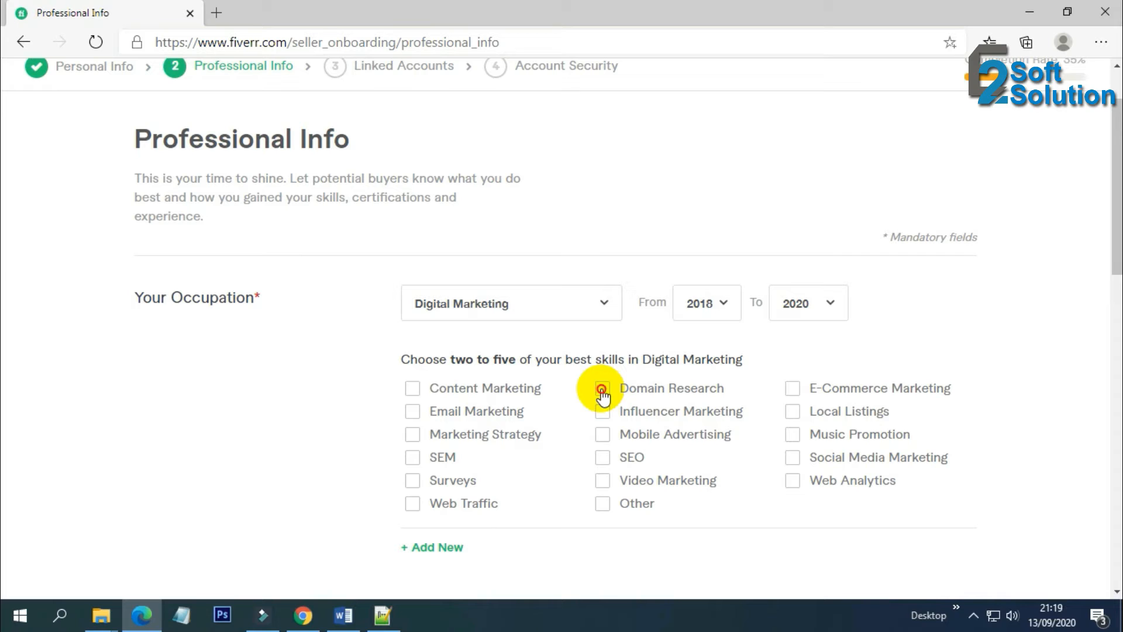
pyautogui.click(602, 458)
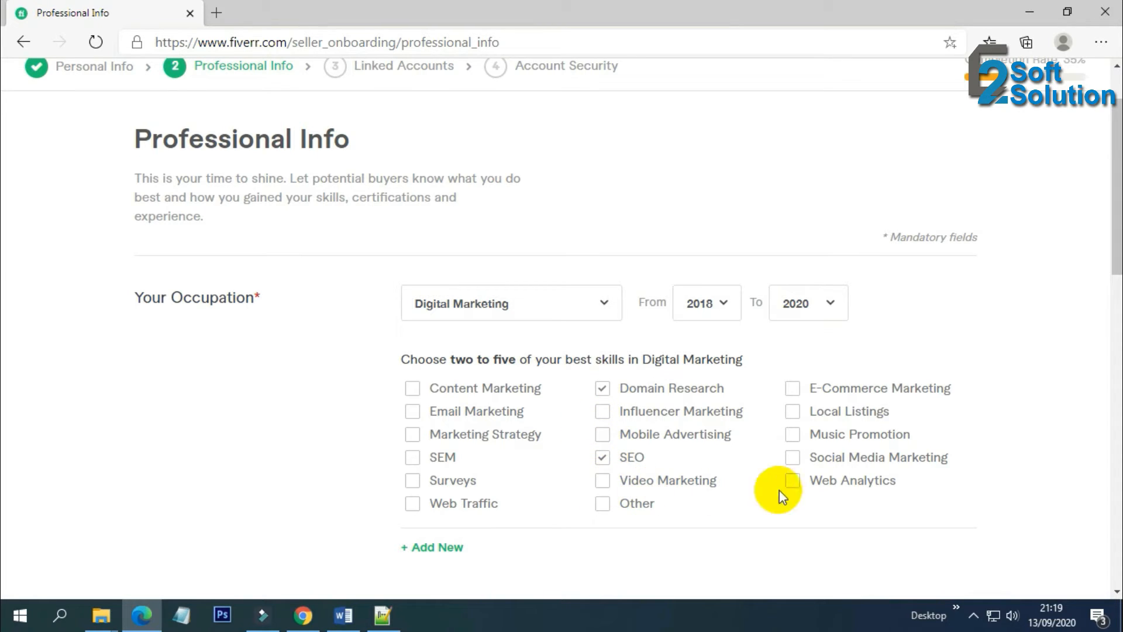
pyautogui.click(797, 481)
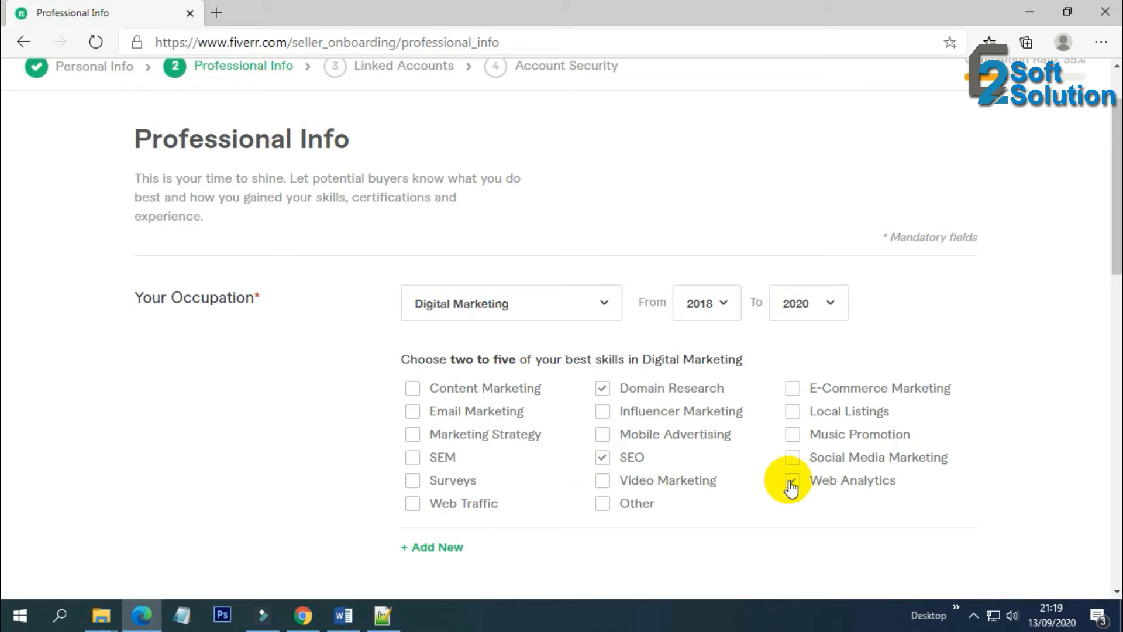
pyautogui.click(791, 459)
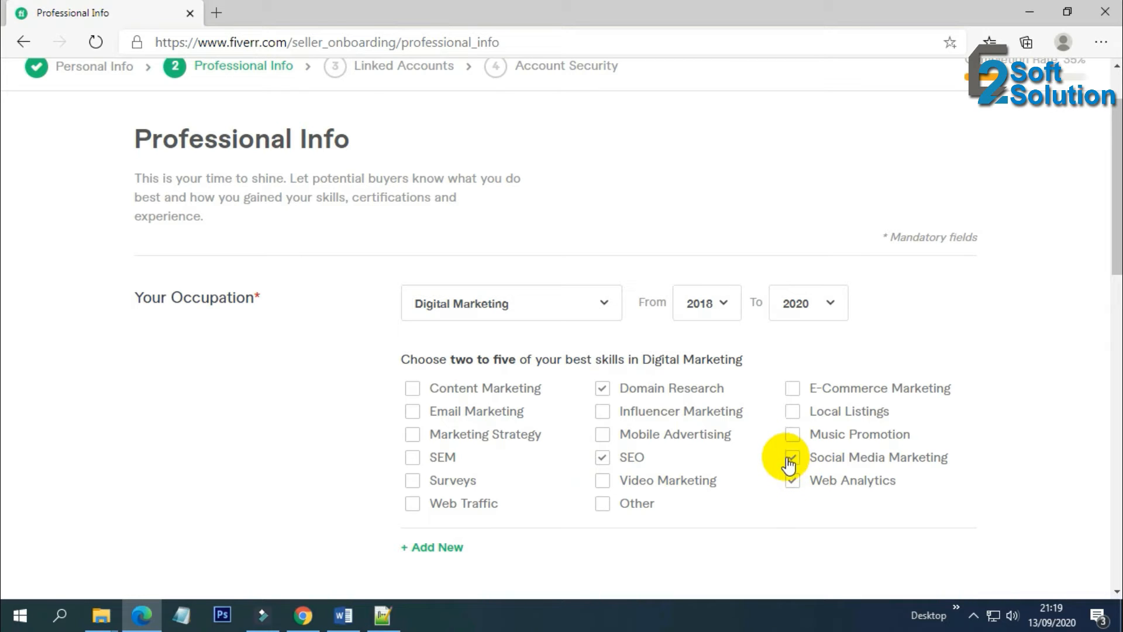
pyautogui.click(790, 413)
pyautogui.scroll(-1, 348, 465)
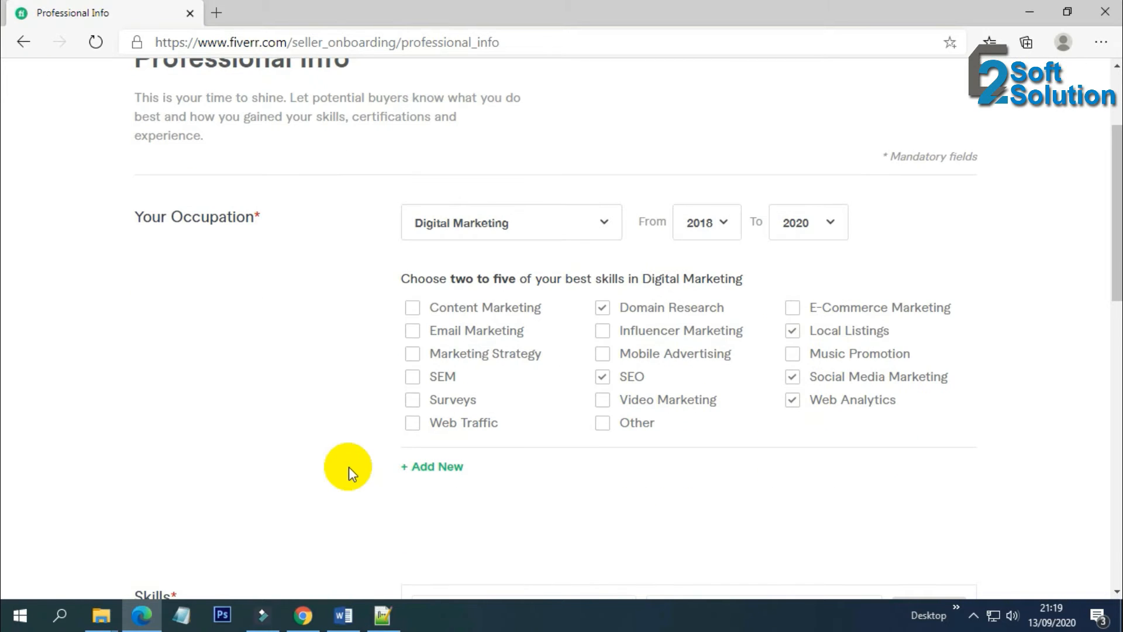
pyautogui.moveTo(449, 278); pyautogui.dragTo(517, 277)
pyautogui.click(556, 276)
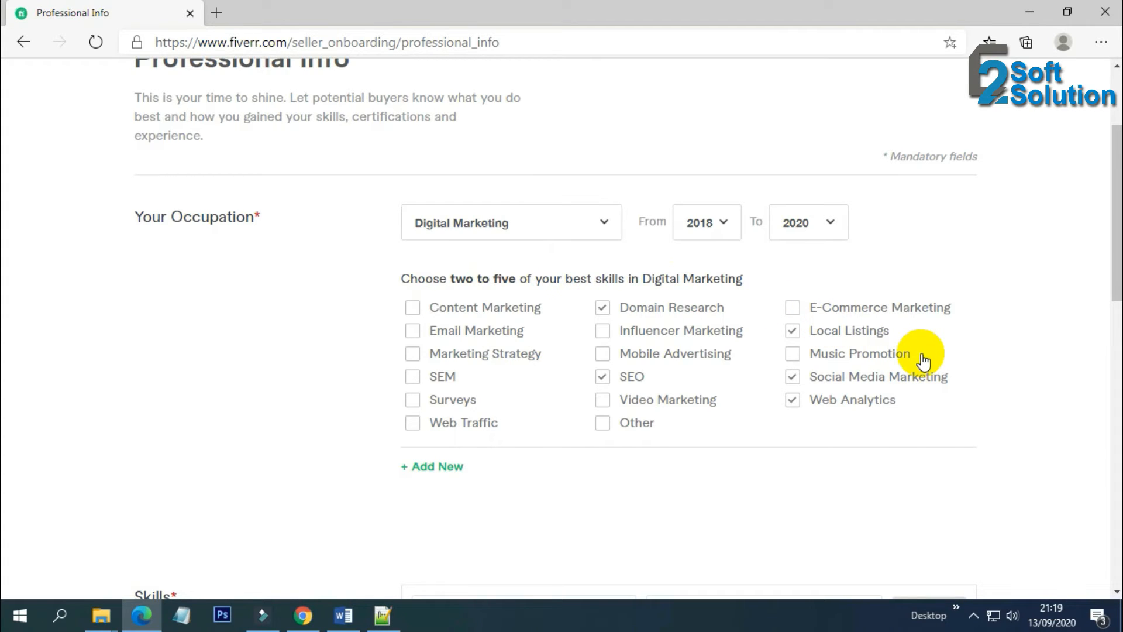
pyautogui.scroll(-3, 554, 448)
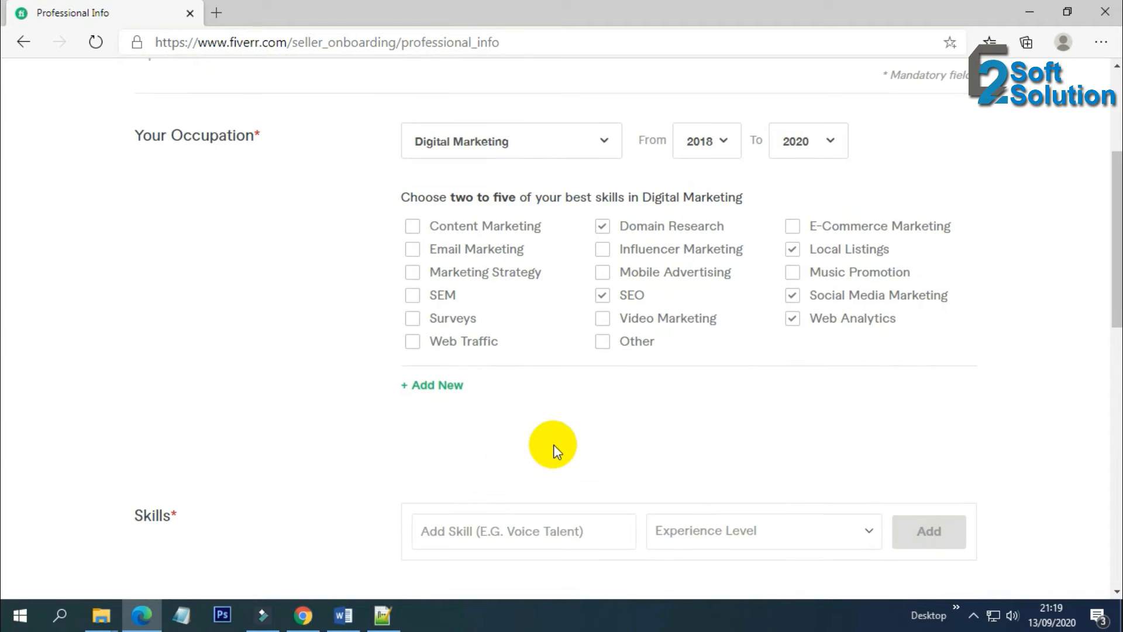
# Add Seoexpert as a skill at Expert level
pyautogui.click(511, 372)
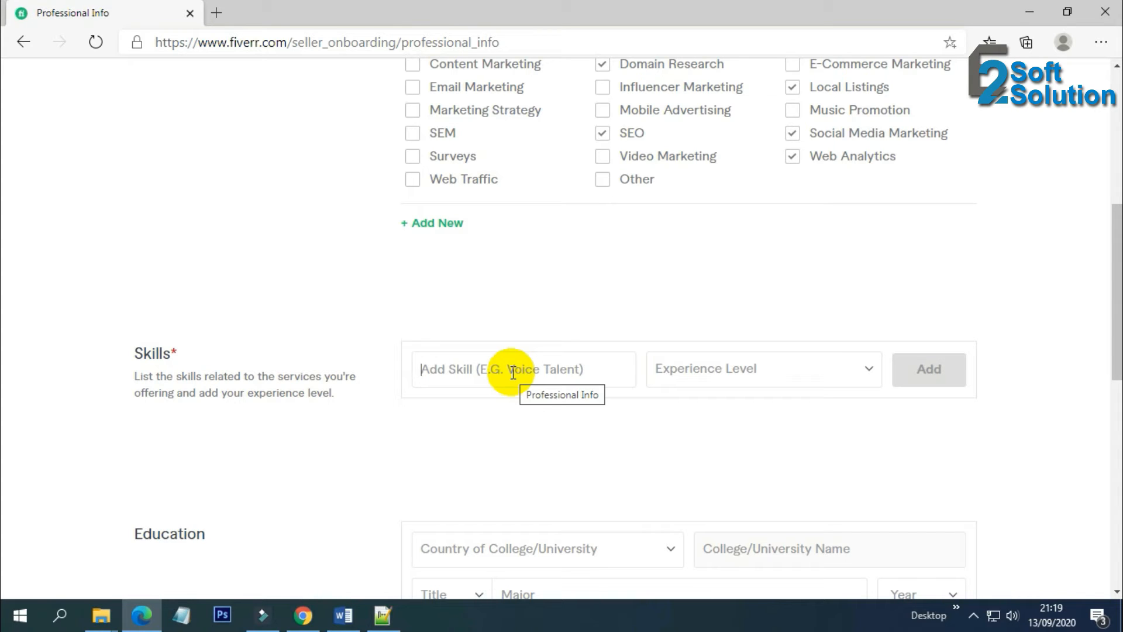
pyautogui.write('Seo')
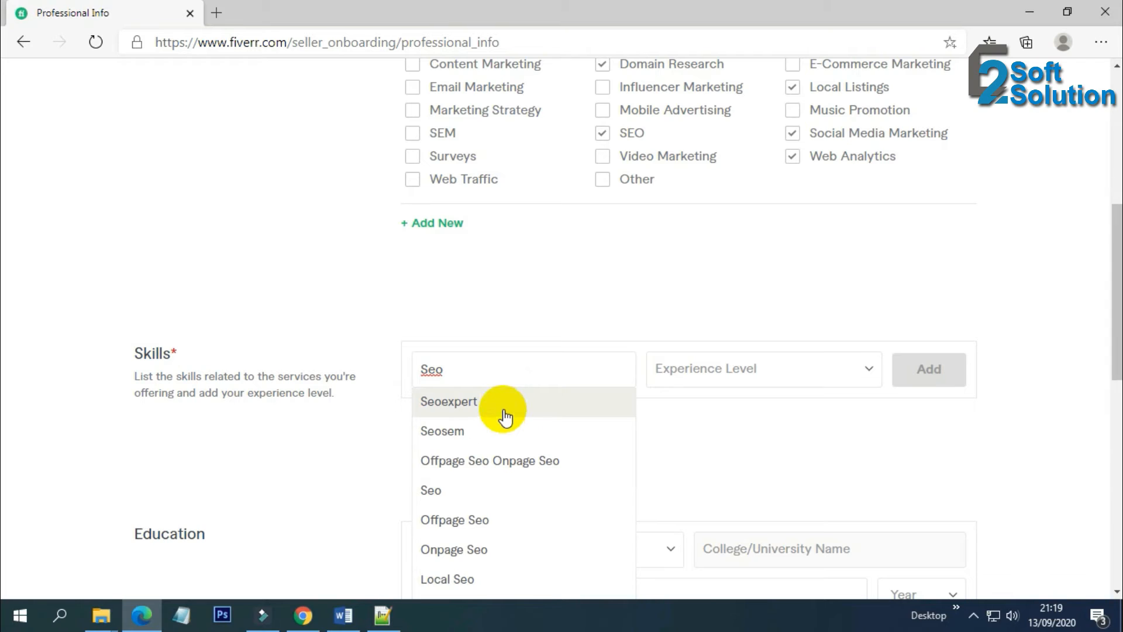
pyautogui.click(504, 401)
pyautogui.click(718, 374)
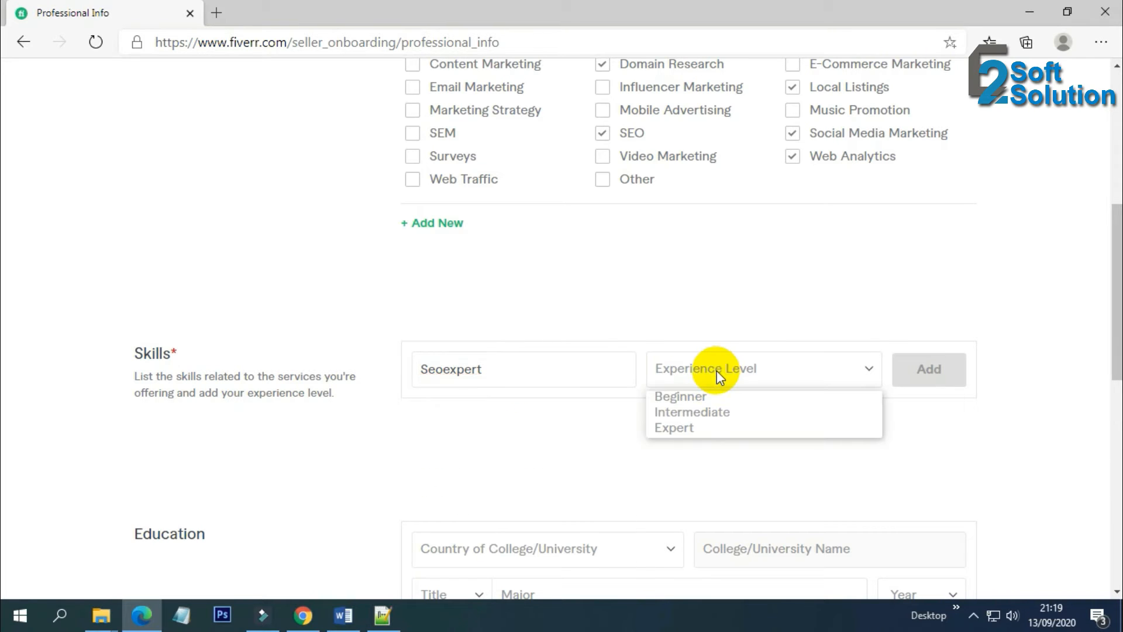
pyautogui.click(699, 427)
pyautogui.click(939, 377)
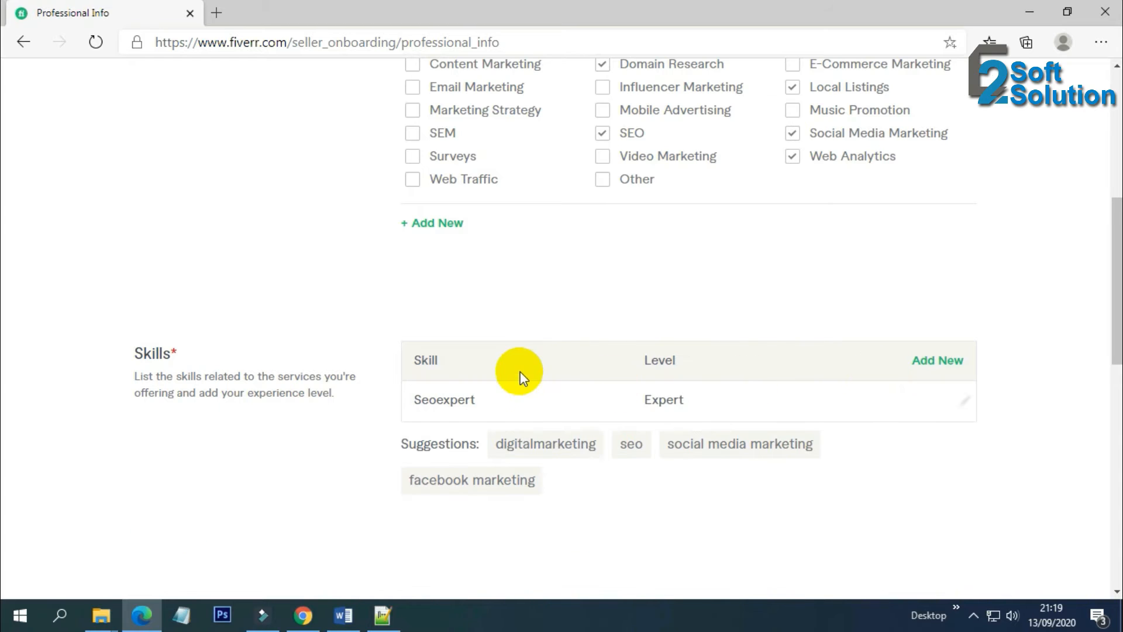
# Add Seo from the suggestions as a skill at Expert level
pyautogui.click(938, 367)
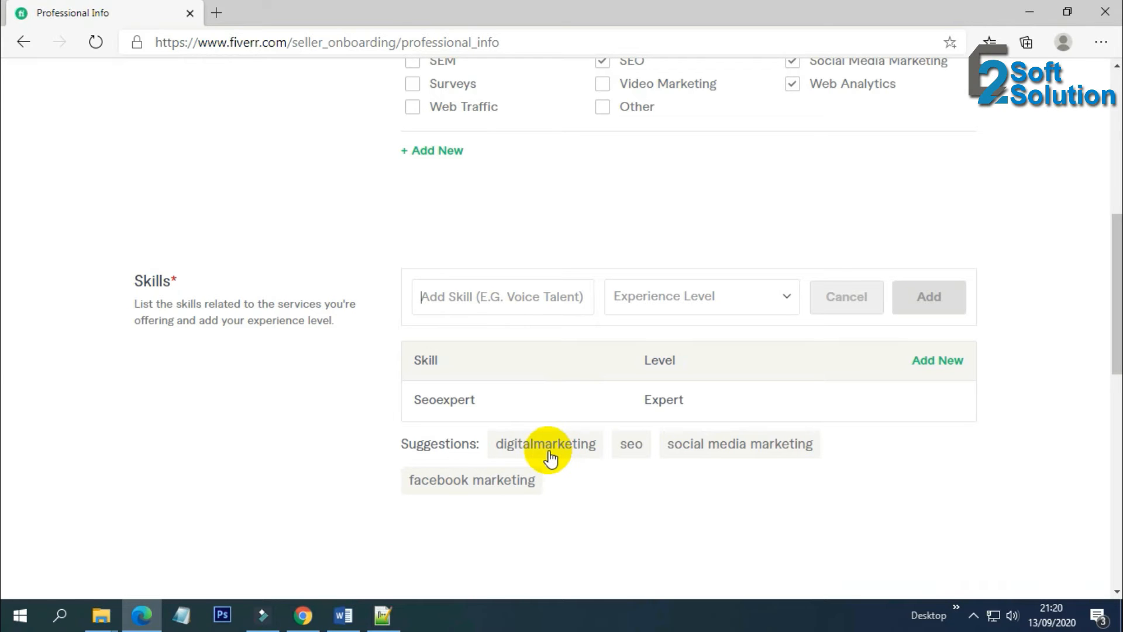
pyautogui.click(631, 446)
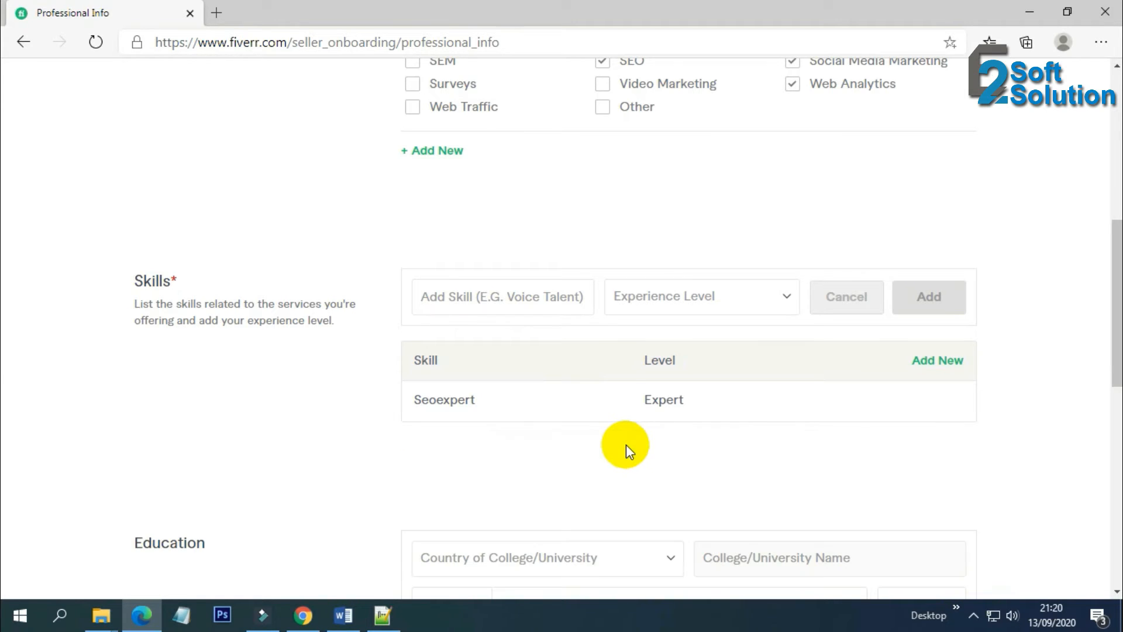
pyautogui.click(489, 420)
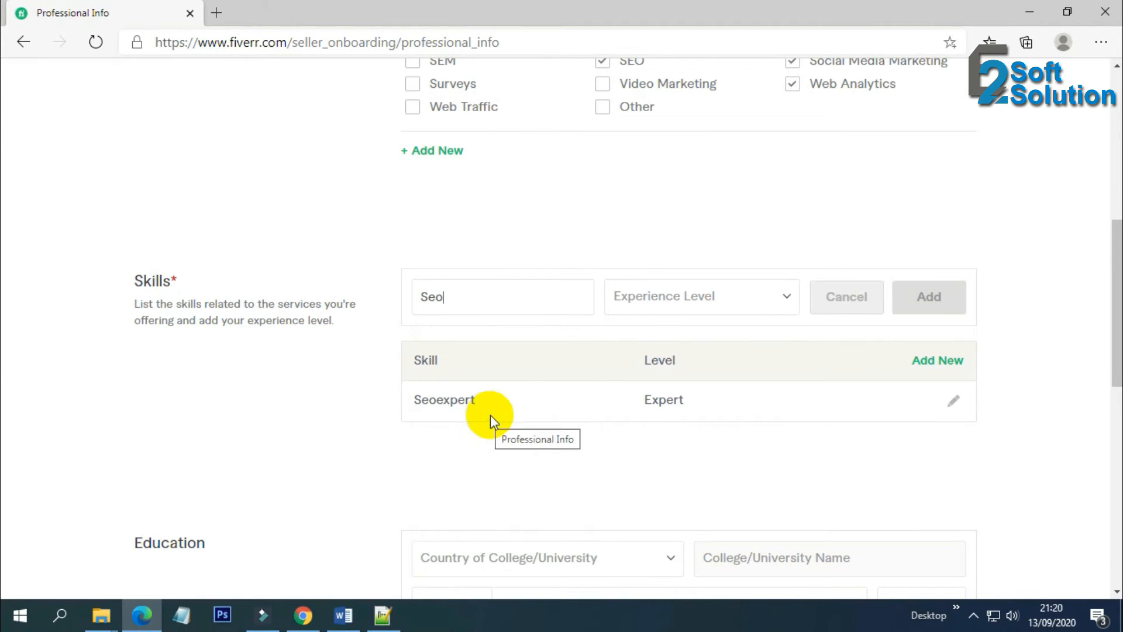
pyautogui.click(752, 297)
pyautogui.click(701, 353)
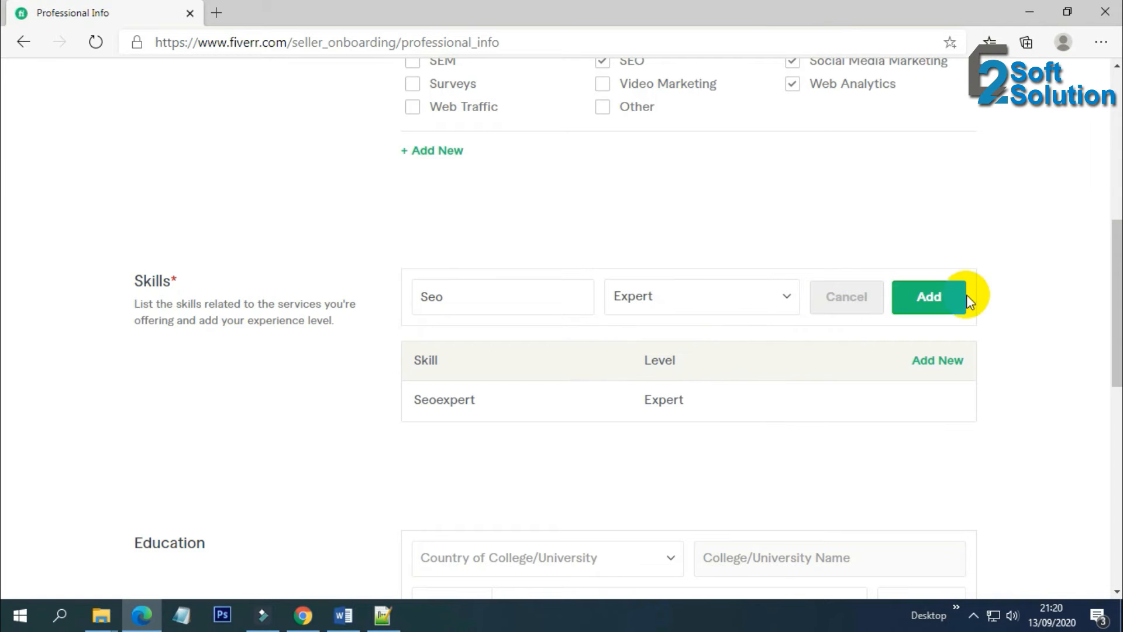
pyautogui.click(946, 299)
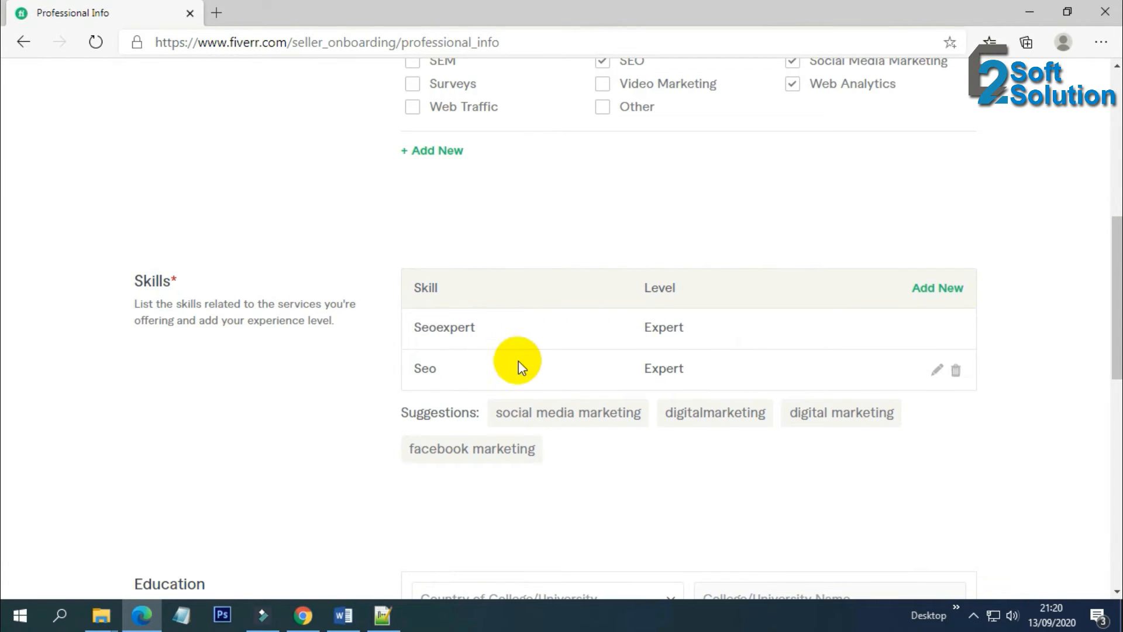
# Add the Social Media Marketing and Digital Marketing suggestion chips, each at Expert level
pyautogui.click(560, 414)
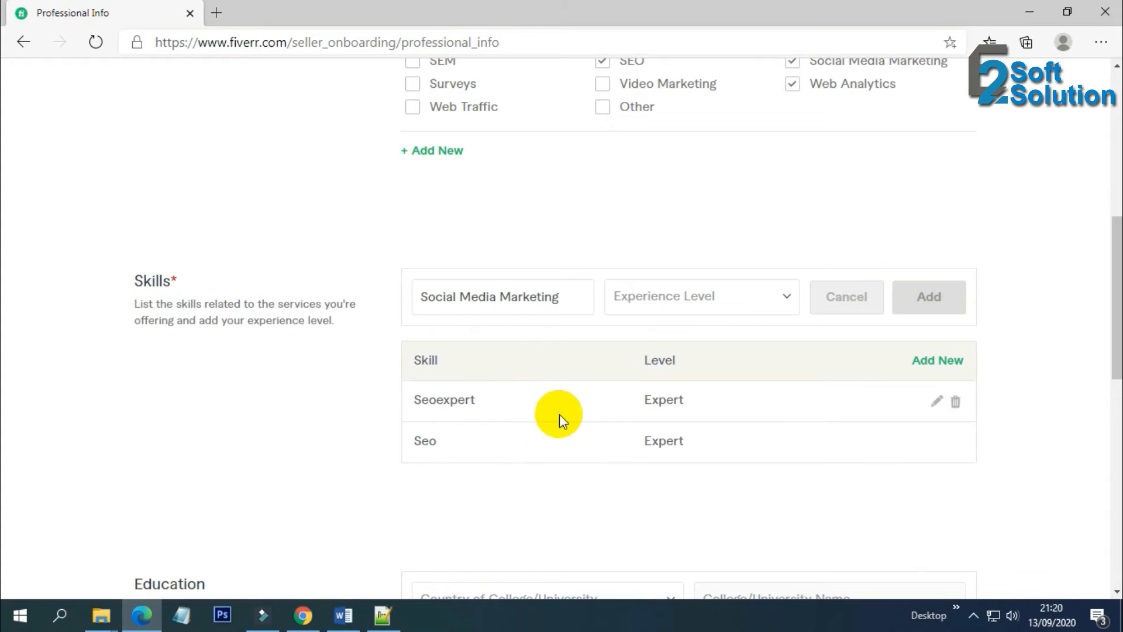
pyautogui.click(696, 292)
pyautogui.click(684, 355)
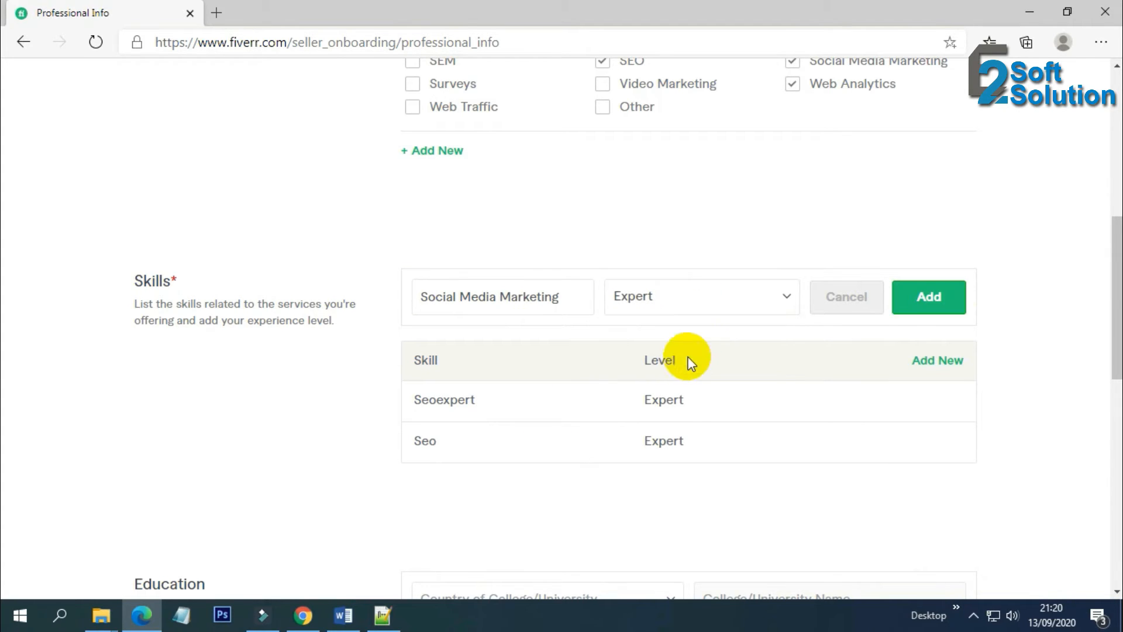
pyautogui.click(927, 297)
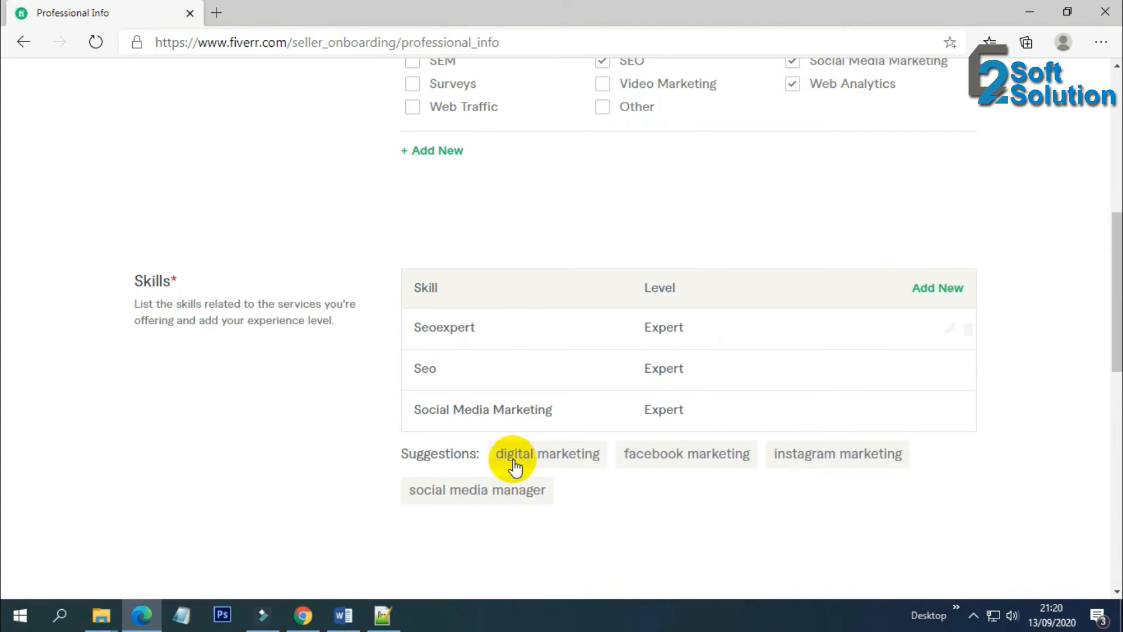
pyautogui.click(526, 457)
pyautogui.click(700, 300)
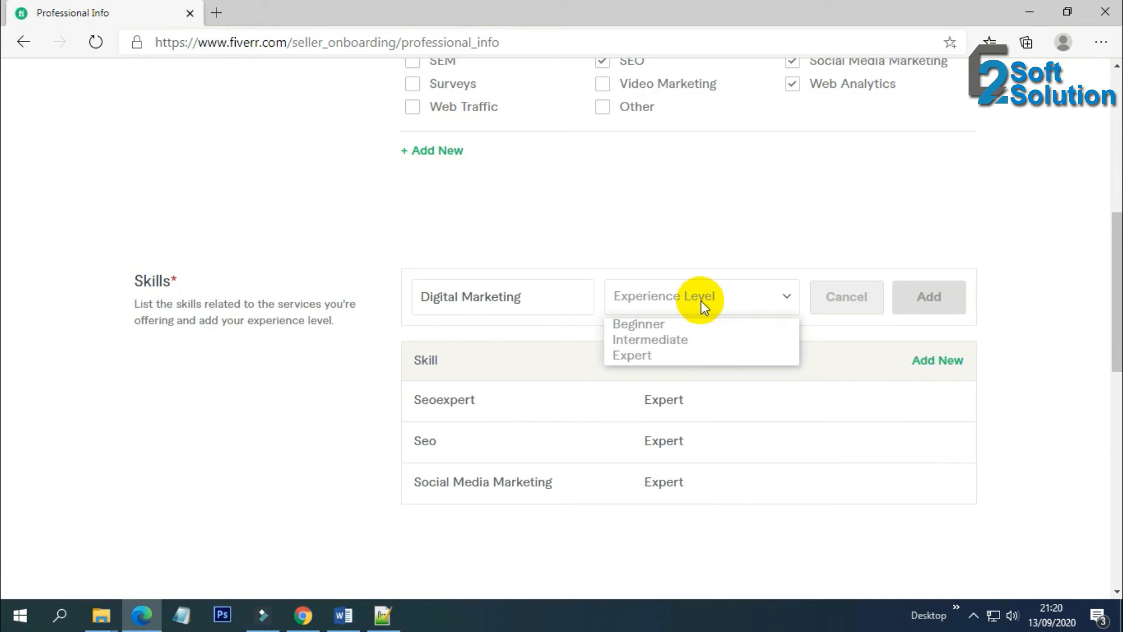
pyautogui.click(676, 355)
pyautogui.click(922, 297)
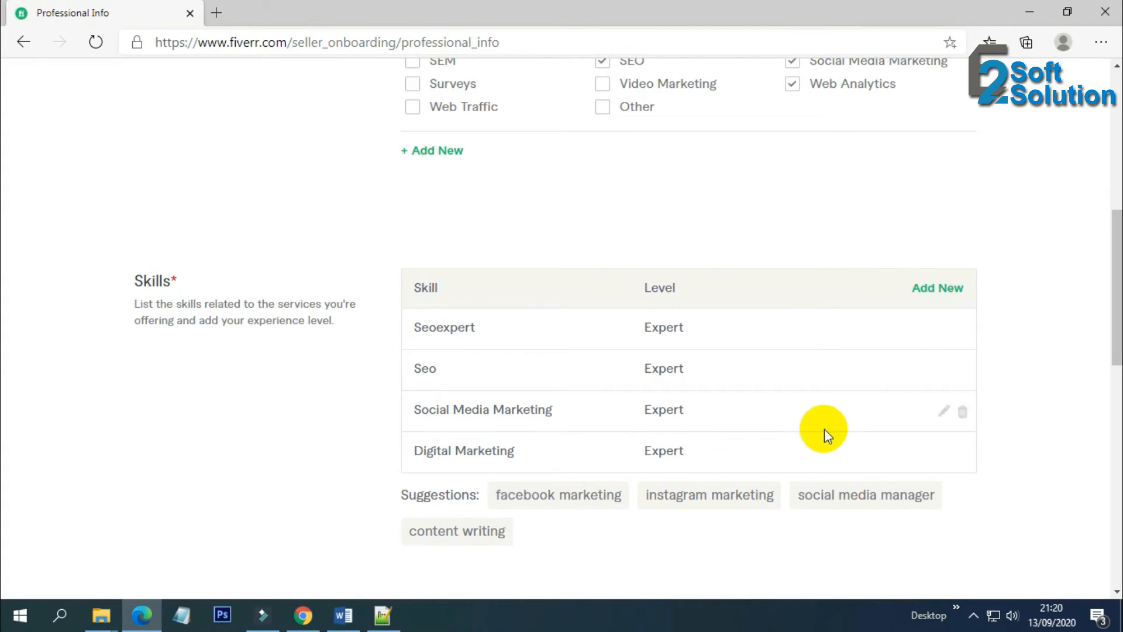
# Add On Page Seo as a skill at Expert level
pyautogui.click(945, 293)
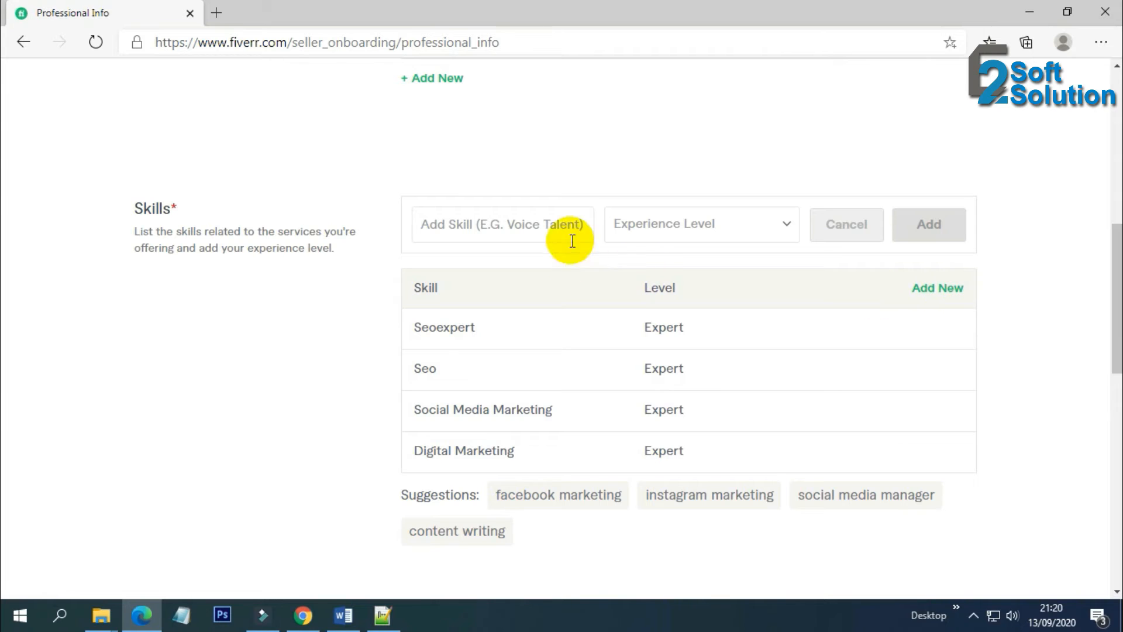
pyautogui.write('On')
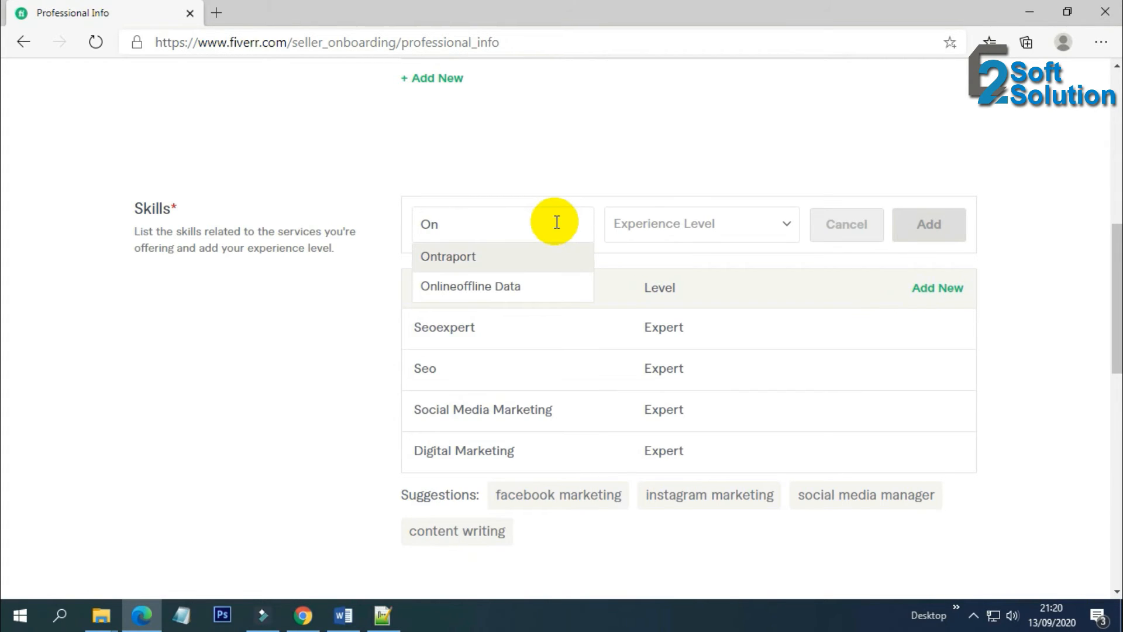
pyautogui.write(' Page')
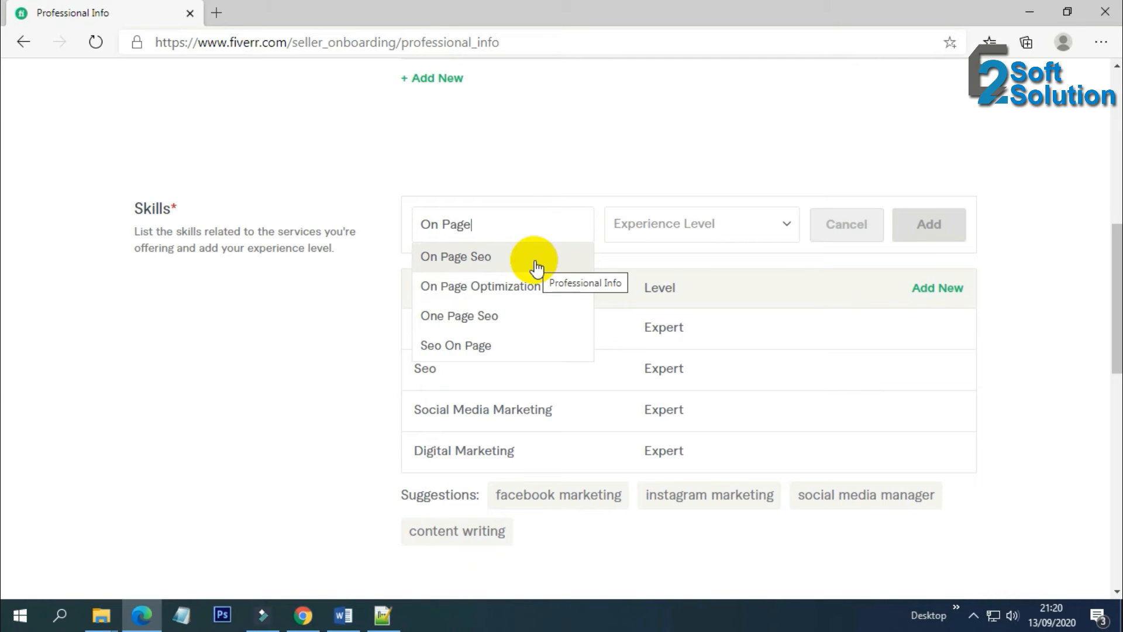
pyautogui.click(536, 258)
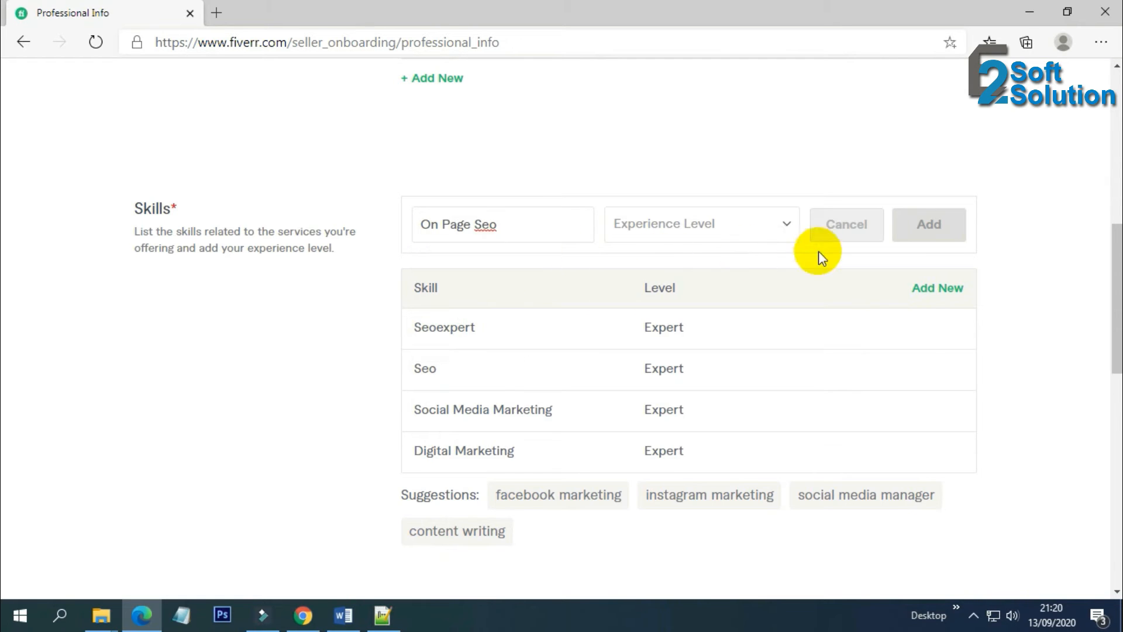
pyautogui.click(722, 226)
pyautogui.click(679, 281)
pyautogui.click(929, 226)
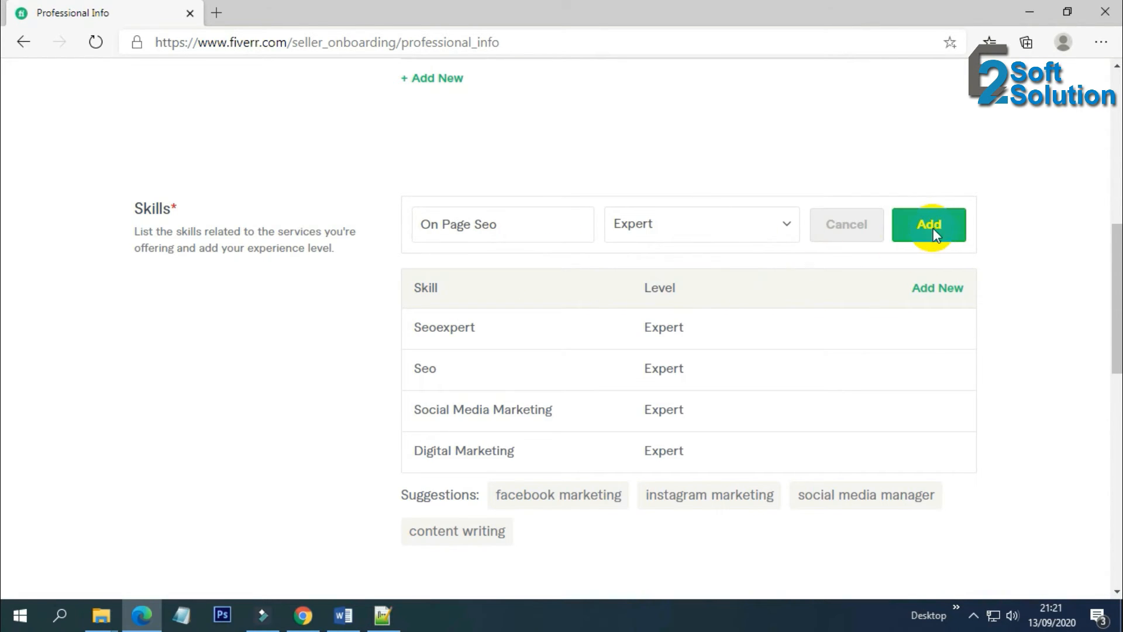
# Add On Page Optimization as a skill at Expert level
pyautogui.click(924, 216)
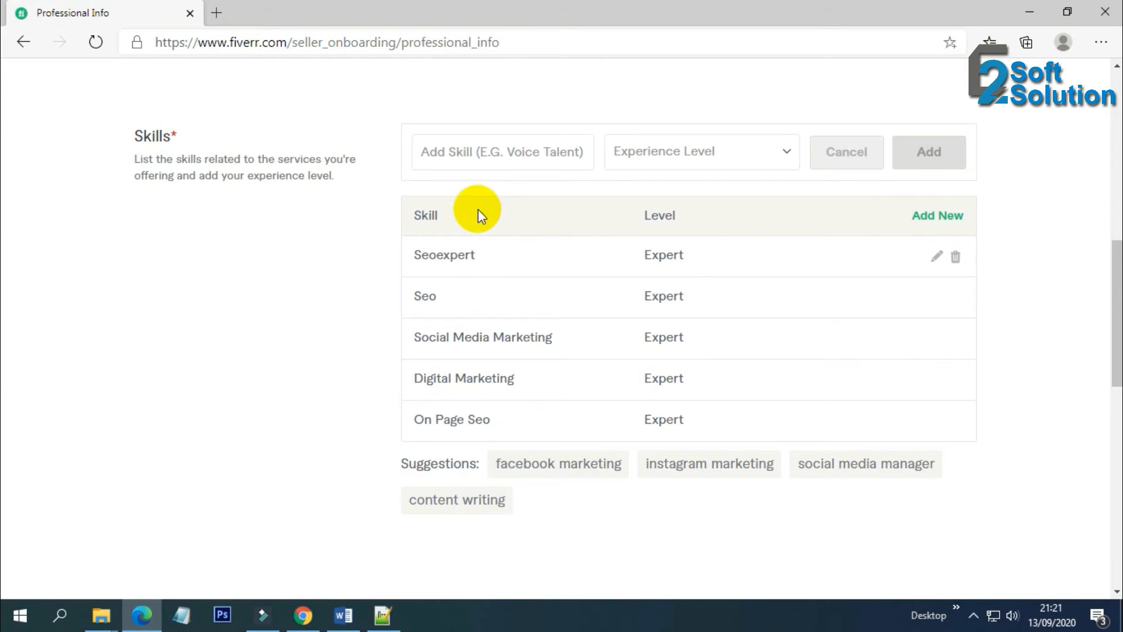
pyautogui.click(483, 149)
pyautogui.write('On')
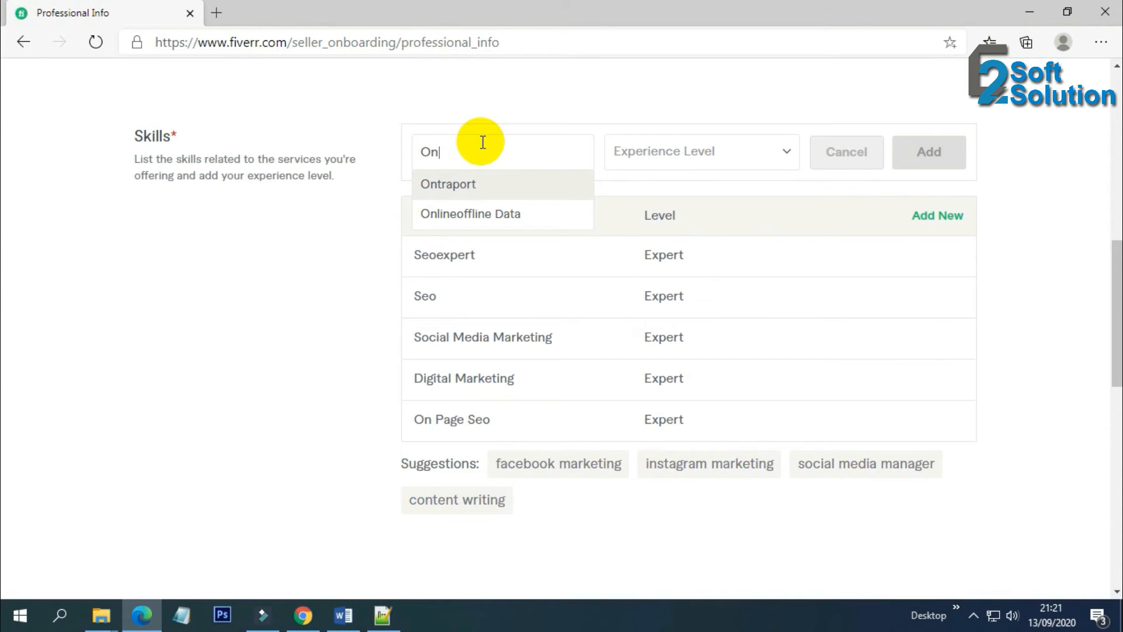
pyautogui.write(' Pa')
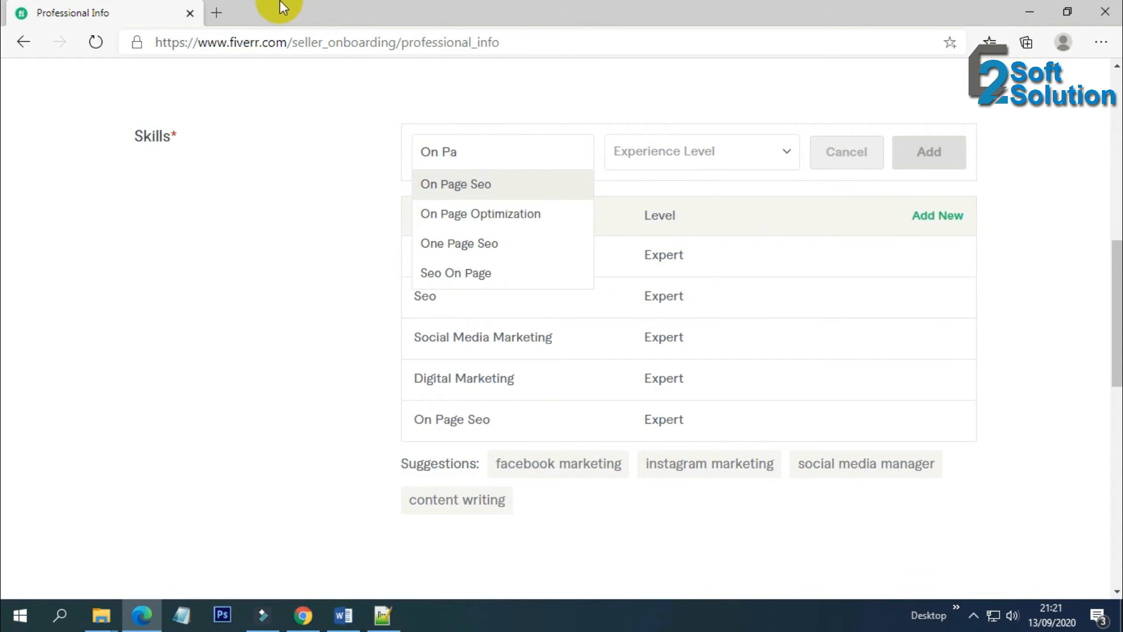
pyautogui.click(483, 217)
pyautogui.click(711, 150)
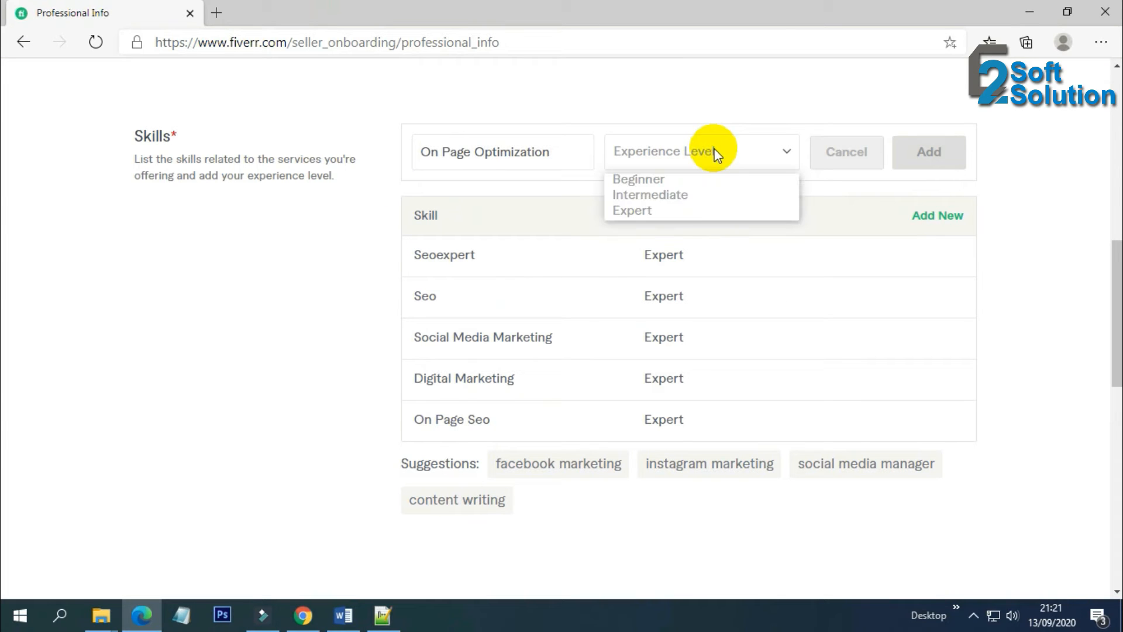
pyautogui.click(672, 214)
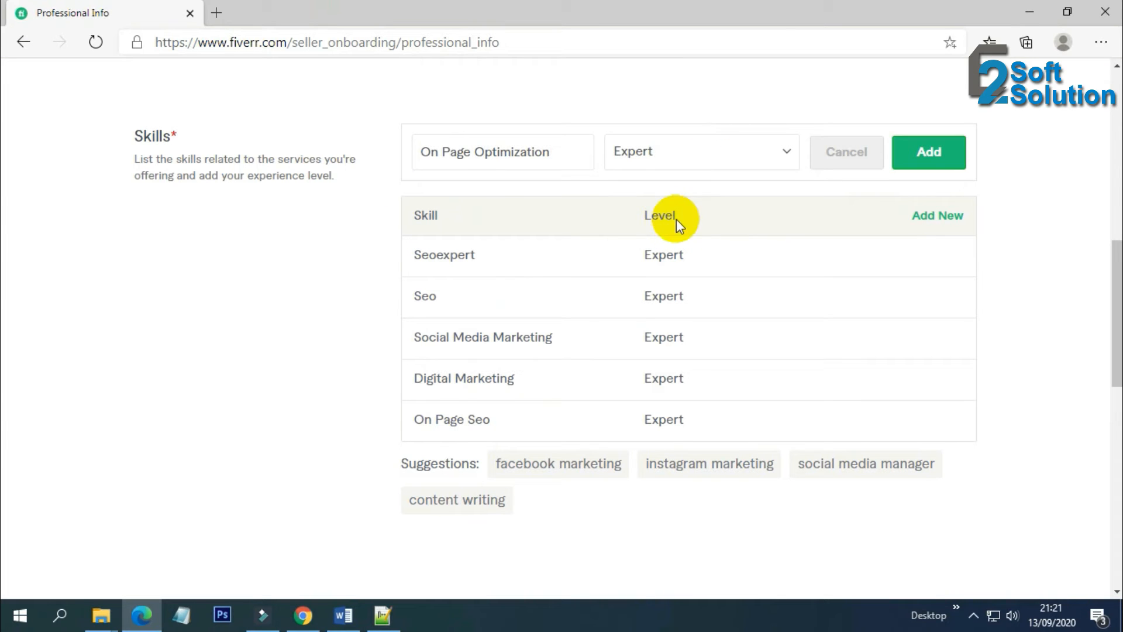
pyautogui.click(928, 152)
# Add Off Page Seo as a skill at Expert level
pyautogui.click(928, 145)
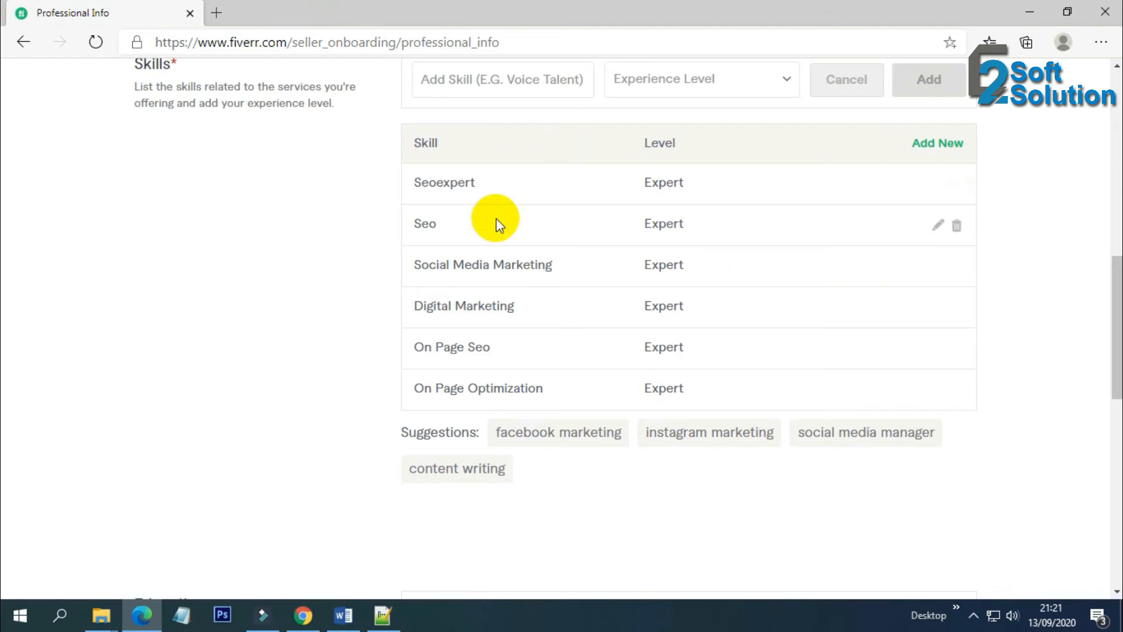
pyautogui.click(493, 323)
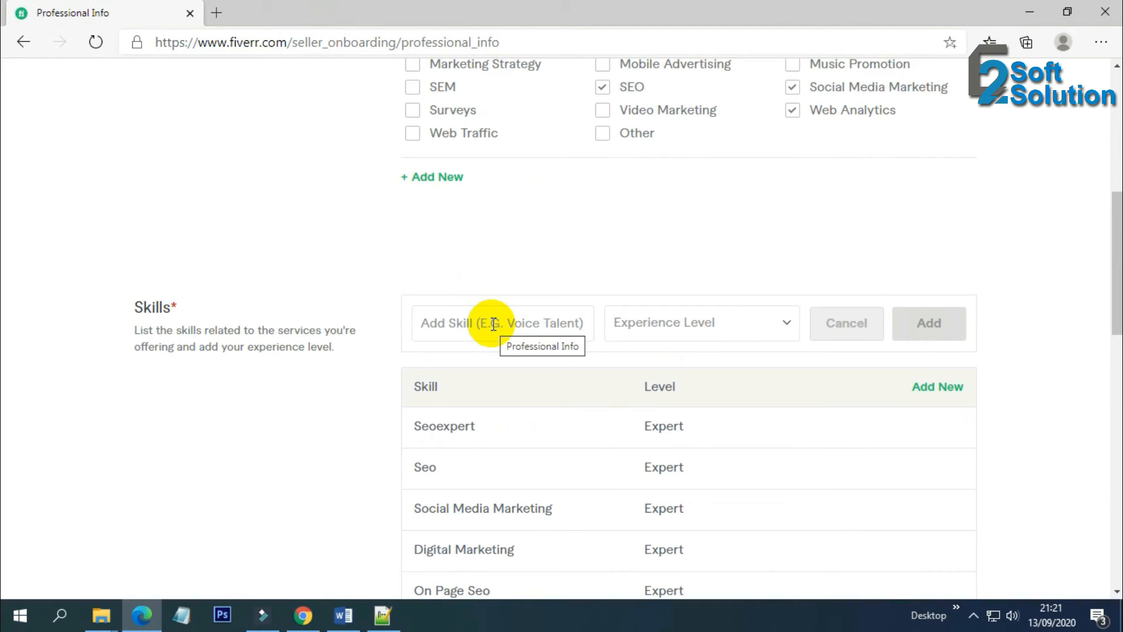
pyautogui.write('Off P')
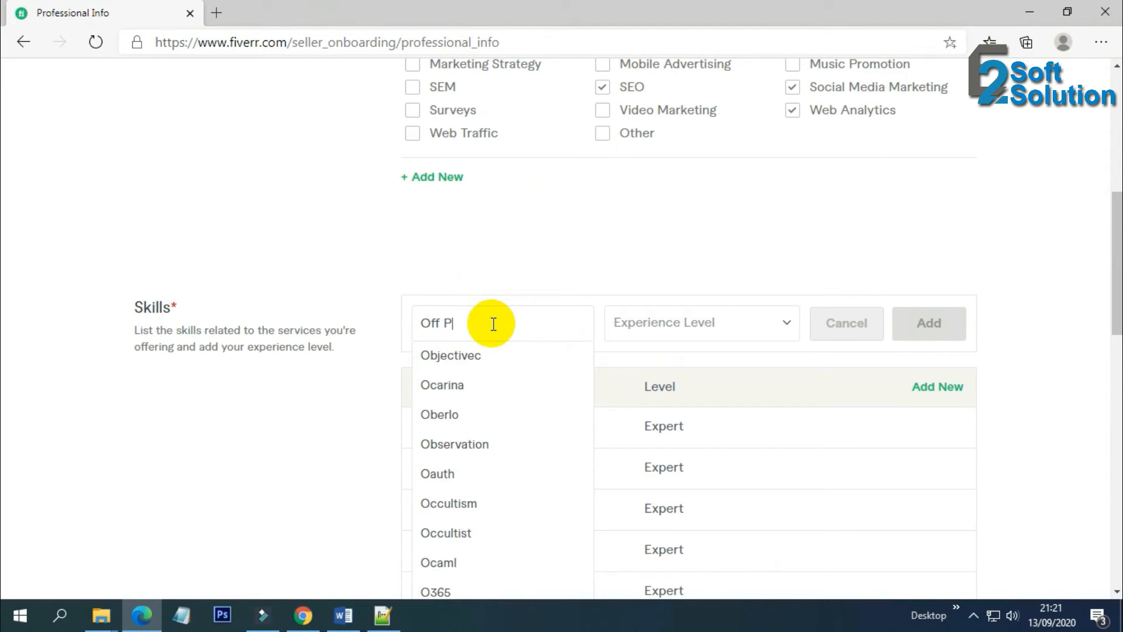
pyautogui.write('sge')
pyautogui.press('BackSpace')
pyautogui.press('BackSpace')
pyautogui.press('BackSpace')
pyautogui.write('age')
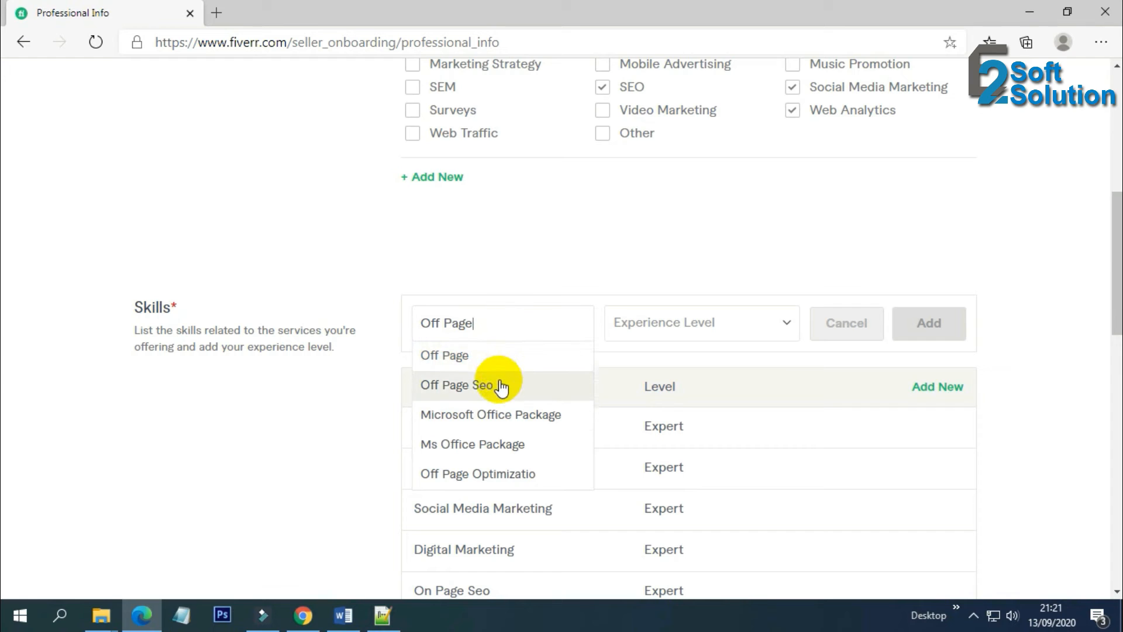
pyautogui.click(501, 386)
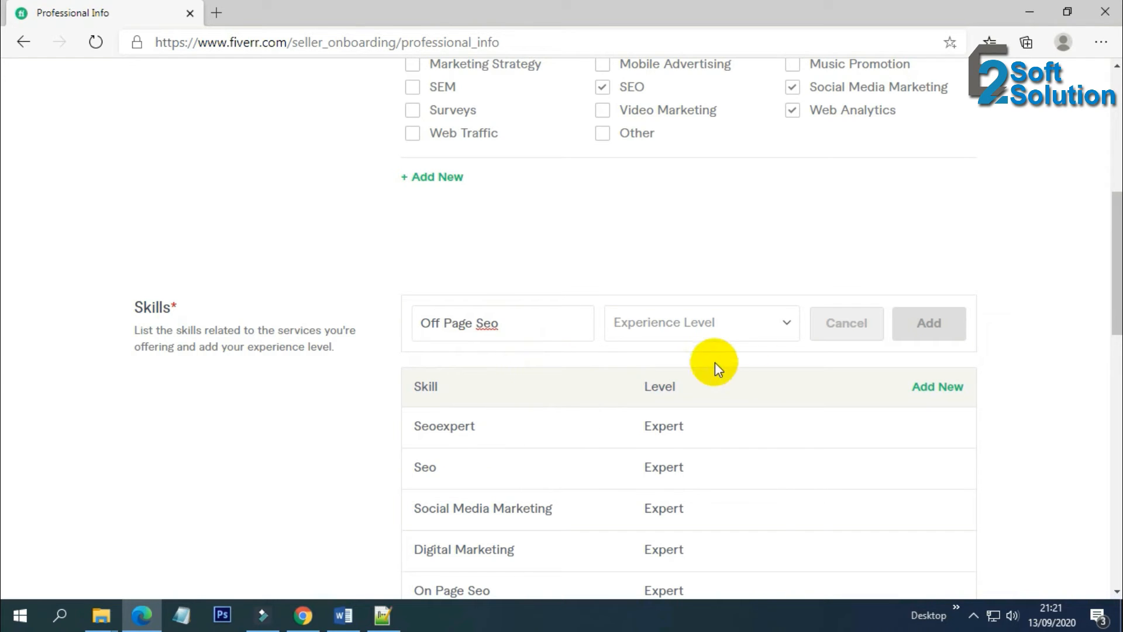
pyautogui.click(747, 321)
pyautogui.click(681, 380)
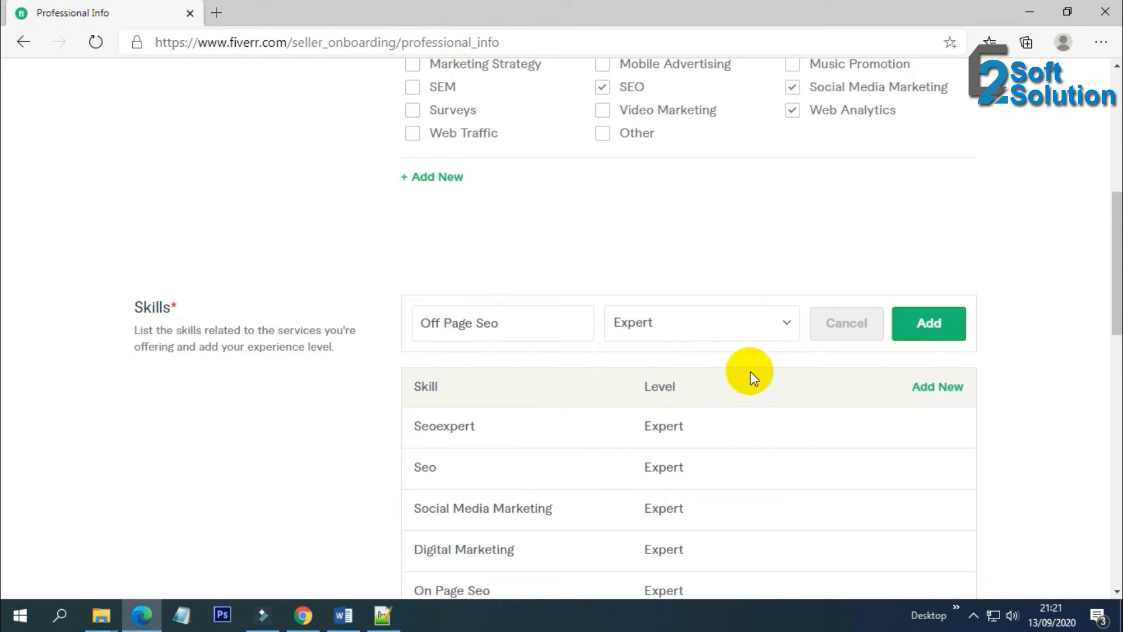
pyautogui.click(926, 330)
# Replace an off-page optimization pick with Seo Audit and add it at Expert level
pyautogui.click(946, 318)
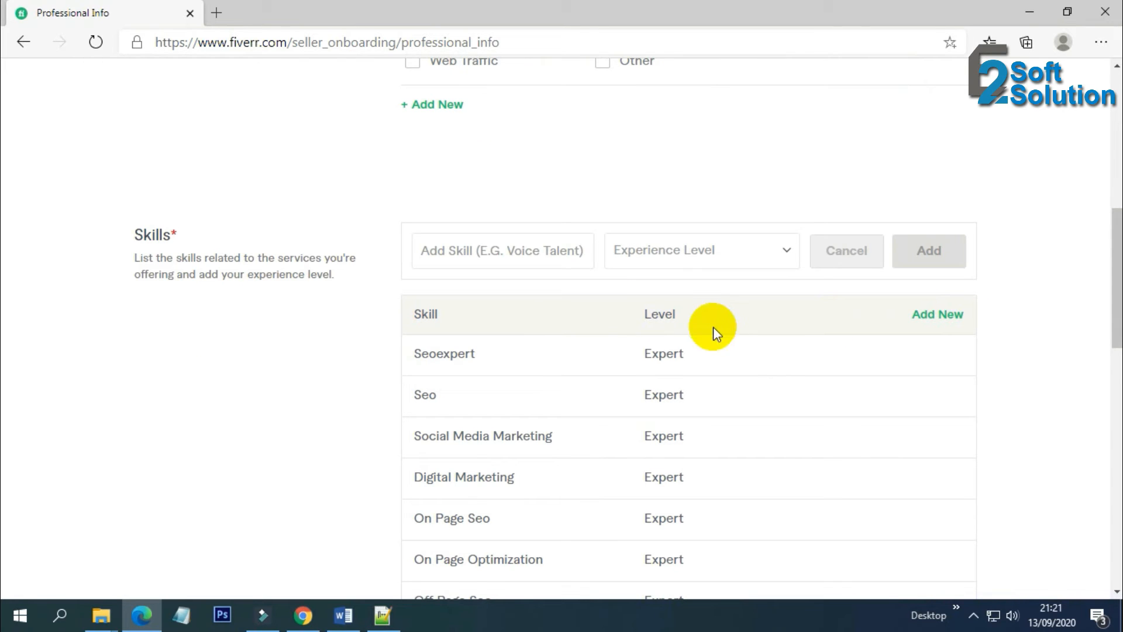
pyautogui.click(525, 246)
pyautogui.write('Off Page')
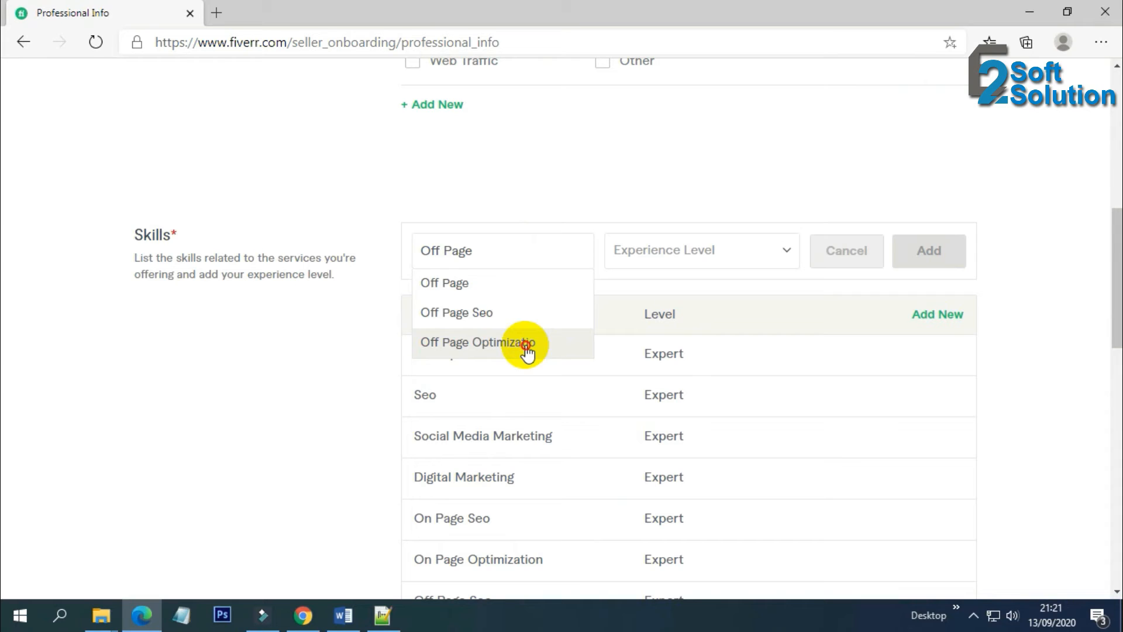
pyautogui.click(527, 350)
pyautogui.click(694, 254)
pyautogui.click(538, 250)
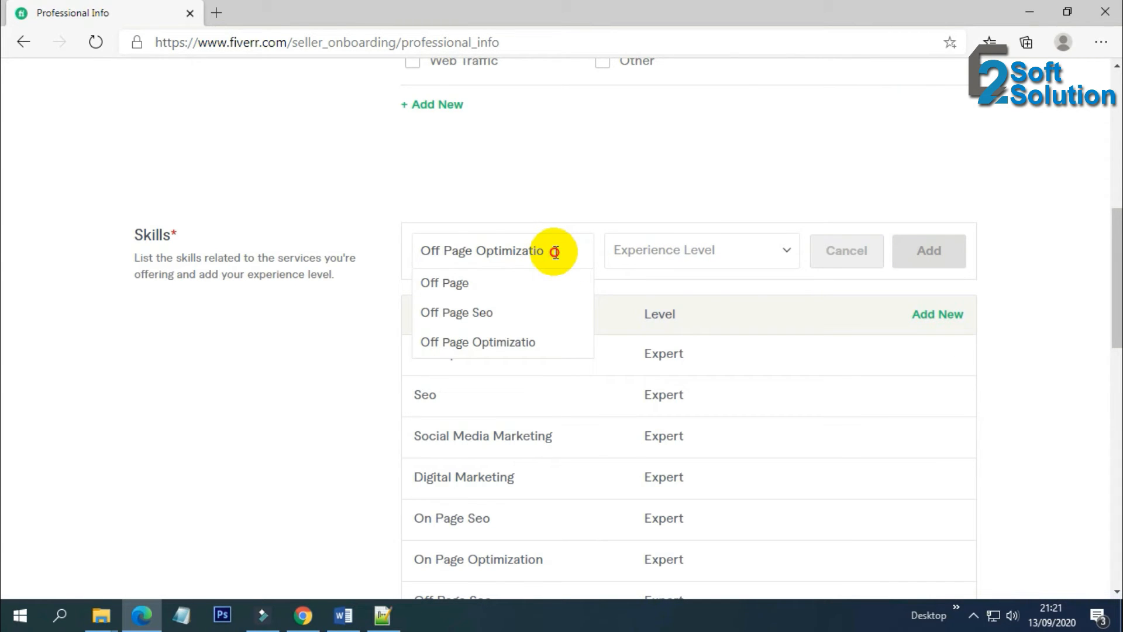
pyautogui.moveTo(552, 251); pyautogui.dragTo(430, 251)
pyautogui.press('BackSpace')
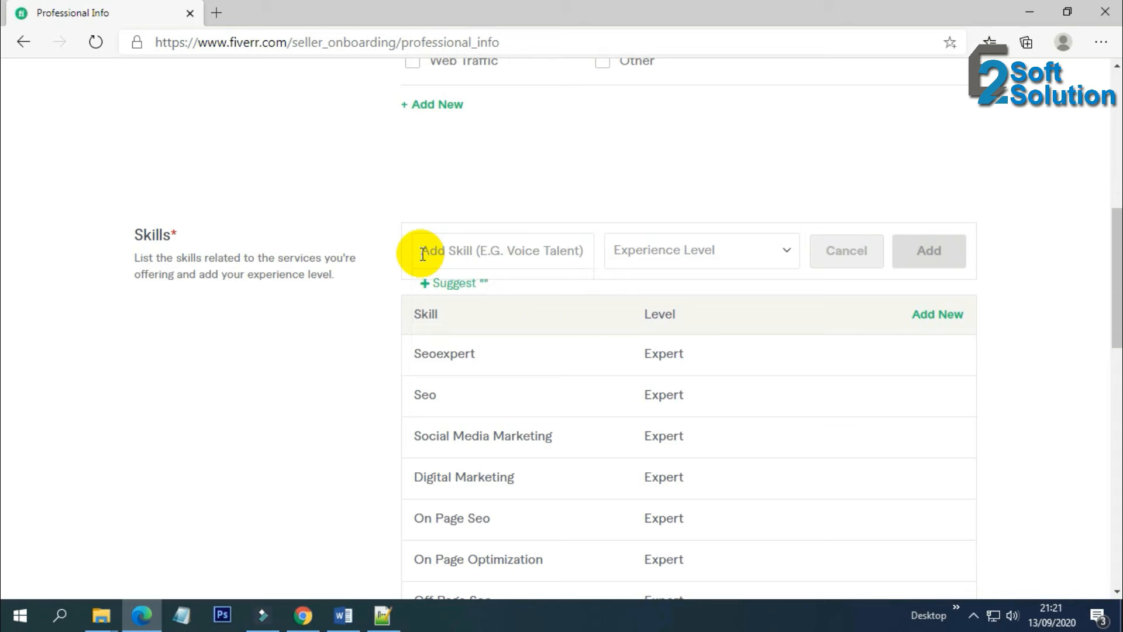
pyautogui.write('Seo ')
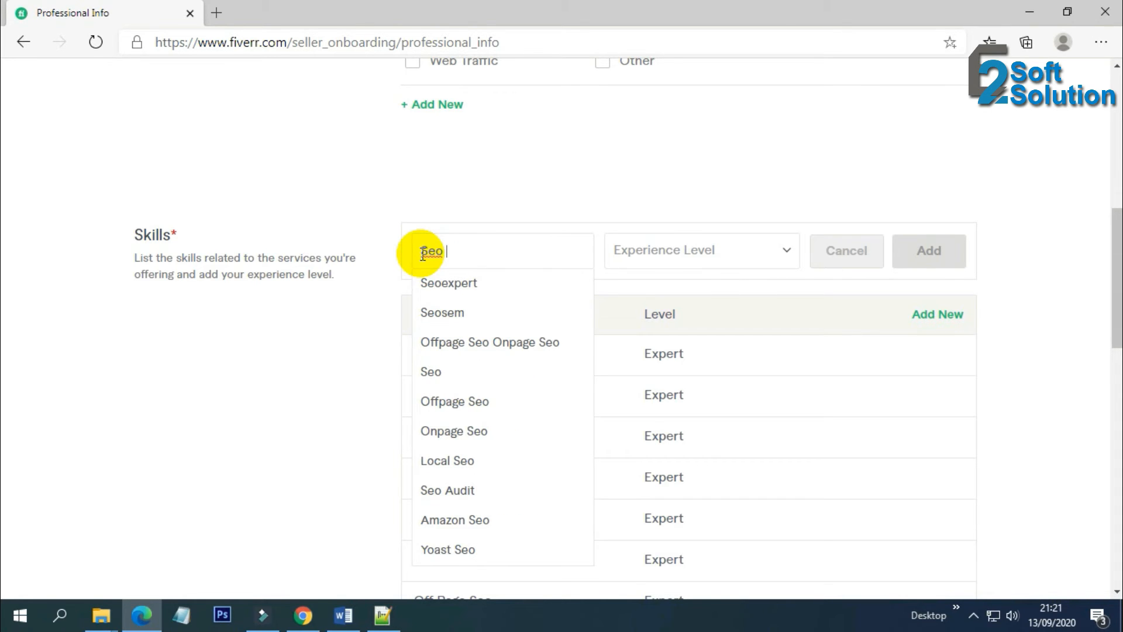
pyautogui.write('Audi')
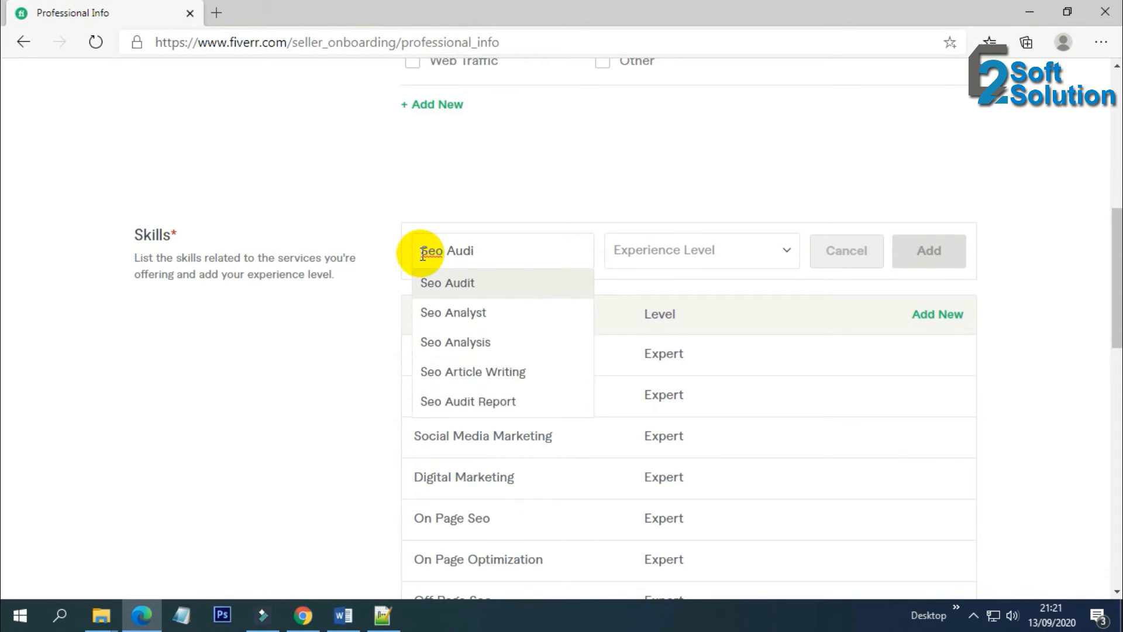
pyautogui.click(524, 282)
pyautogui.click(687, 248)
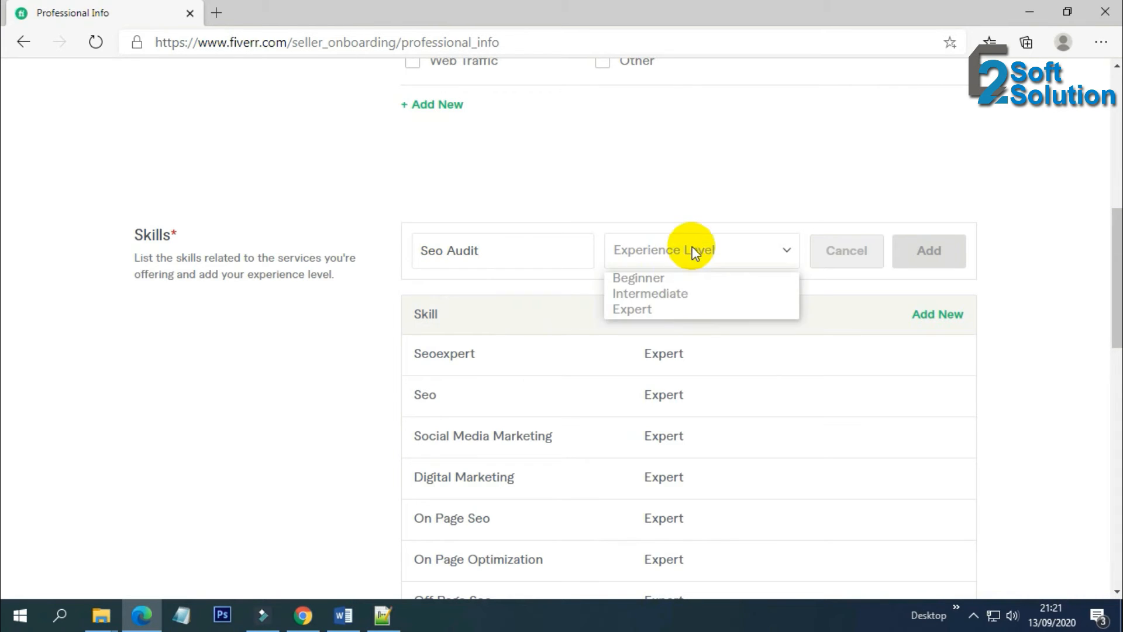
pyautogui.click(669, 316)
pyautogui.click(930, 259)
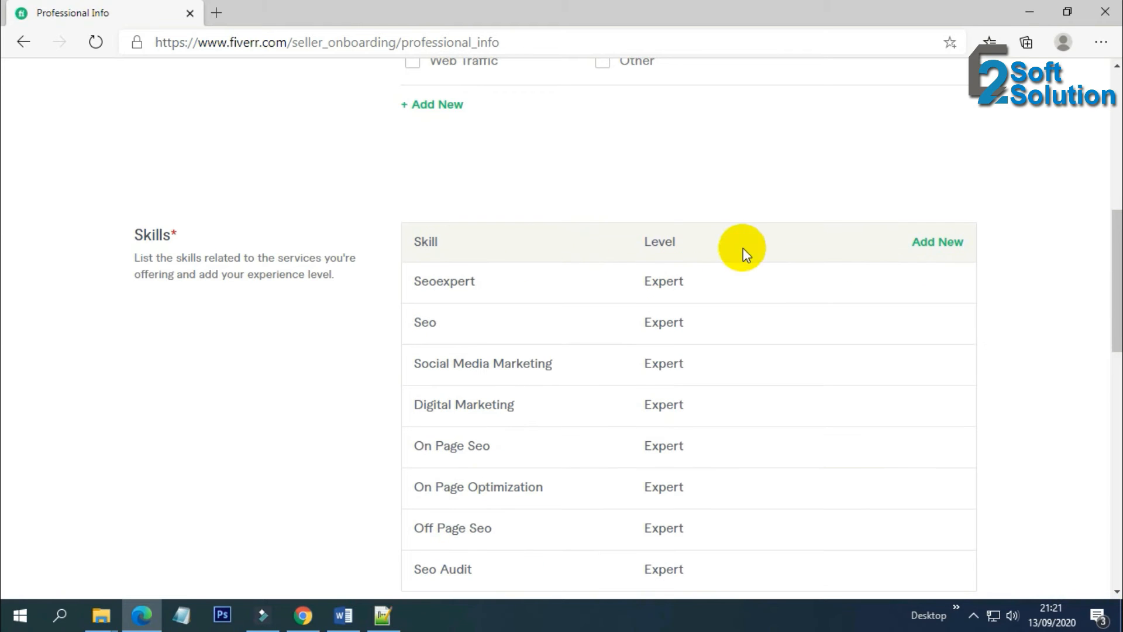
pyautogui.click(938, 242)
# Add Local Seo as a skill at Expert level
pyautogui.click(487, 180)
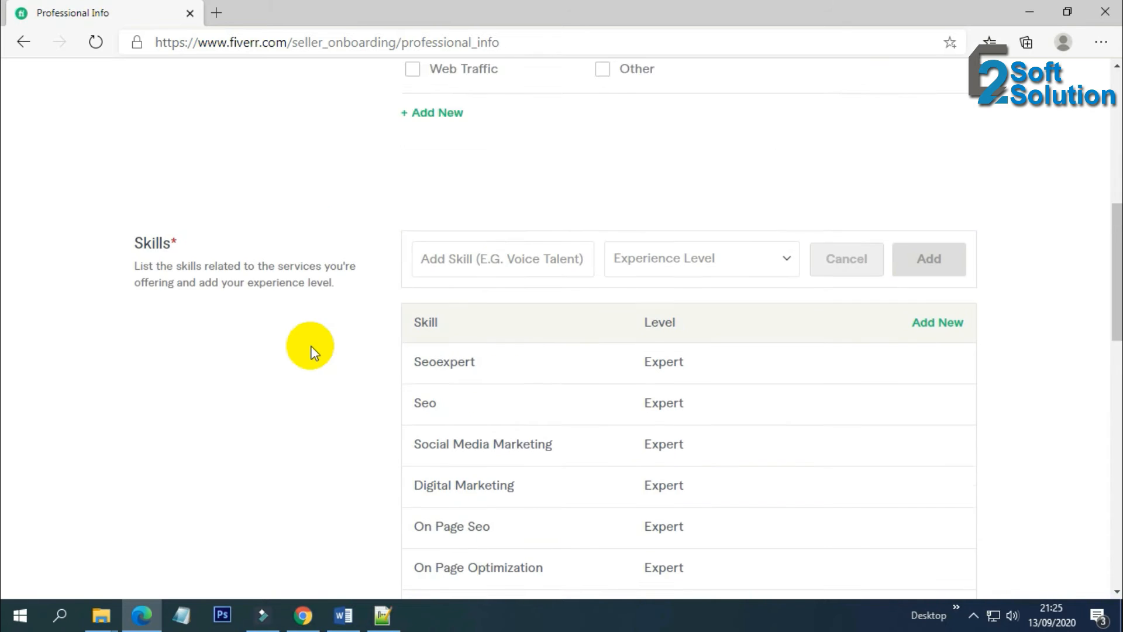
pyautogui.scroll(-2, 315, 328)
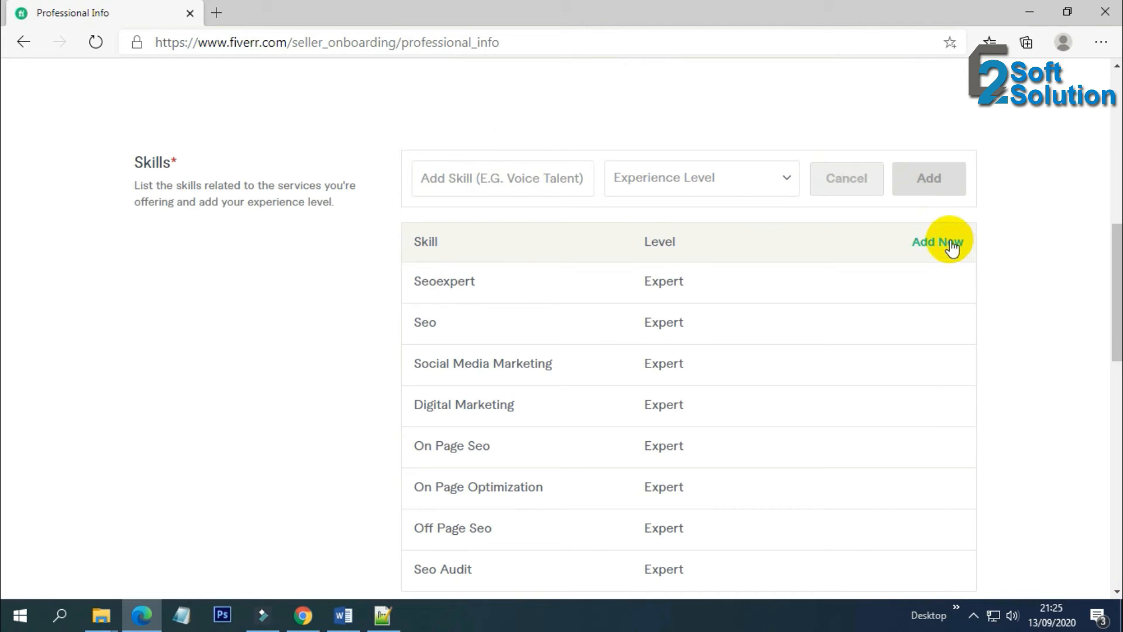
pyautogui.click(479, 177)
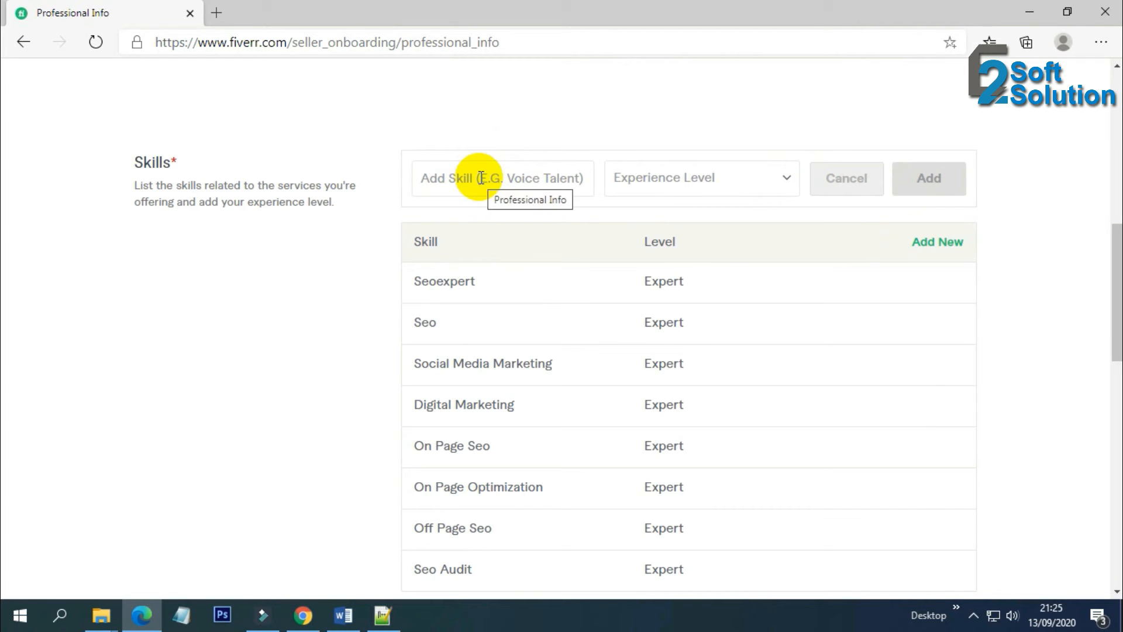
pyautogui.write('Seo')
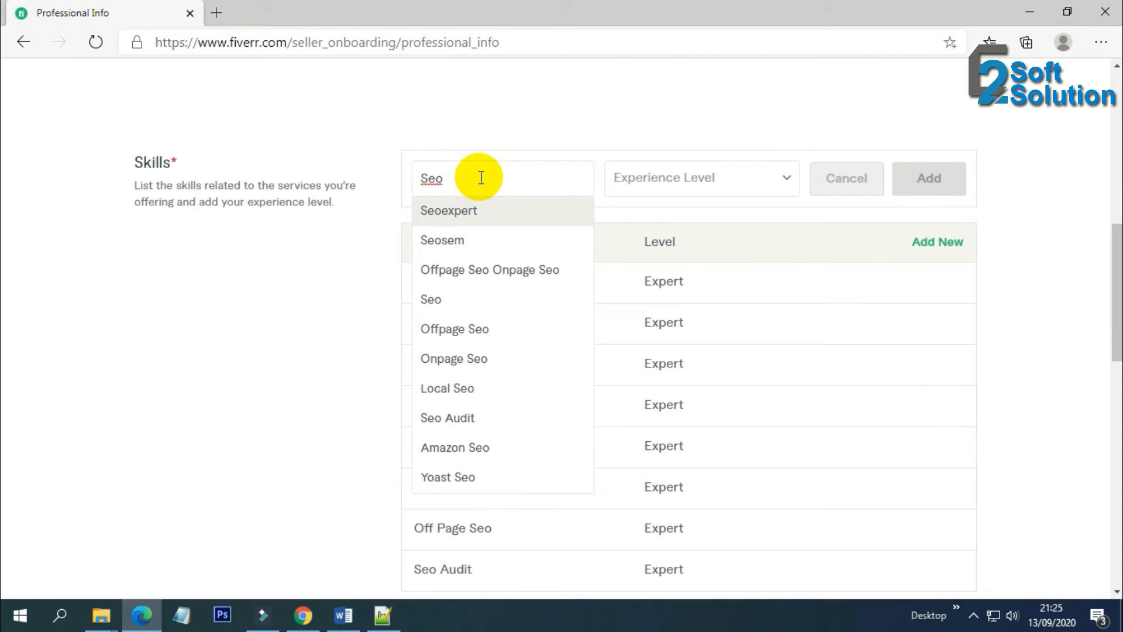
pyautogui.click(479, 389)
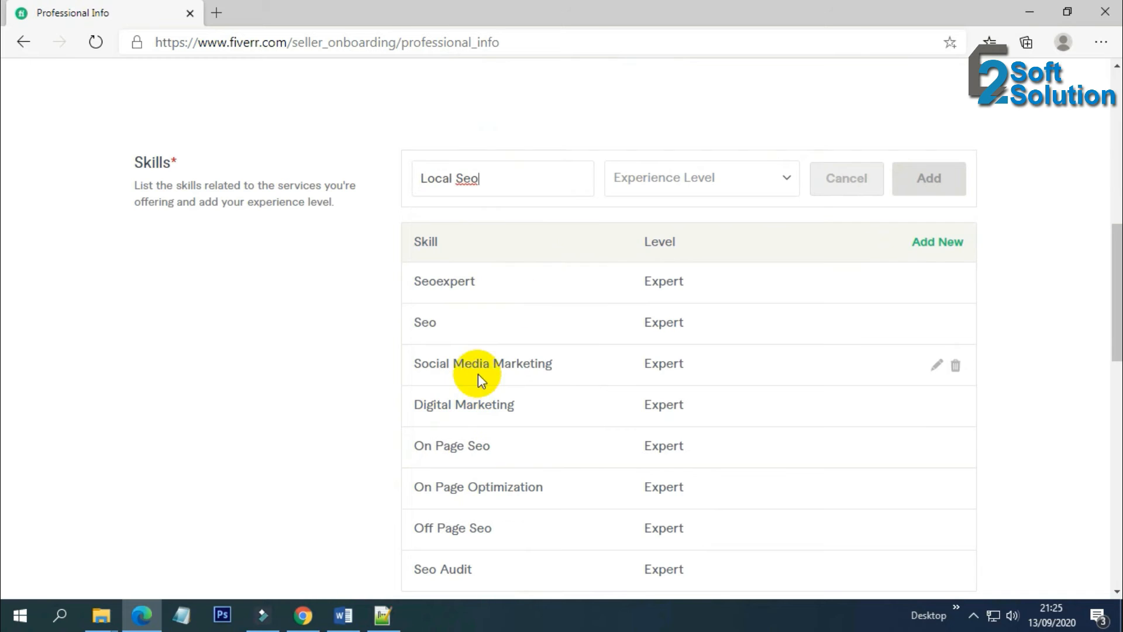
pyautogui.click(684, 179)
pyautogui.click(632, 236)
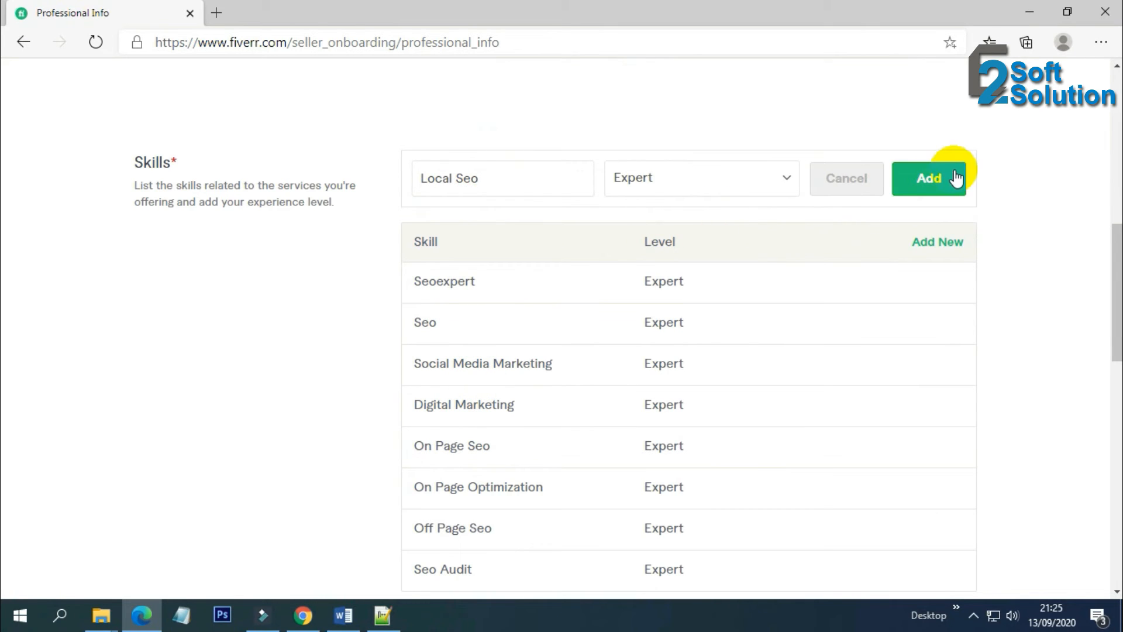
pyautogui.click(934, 176)
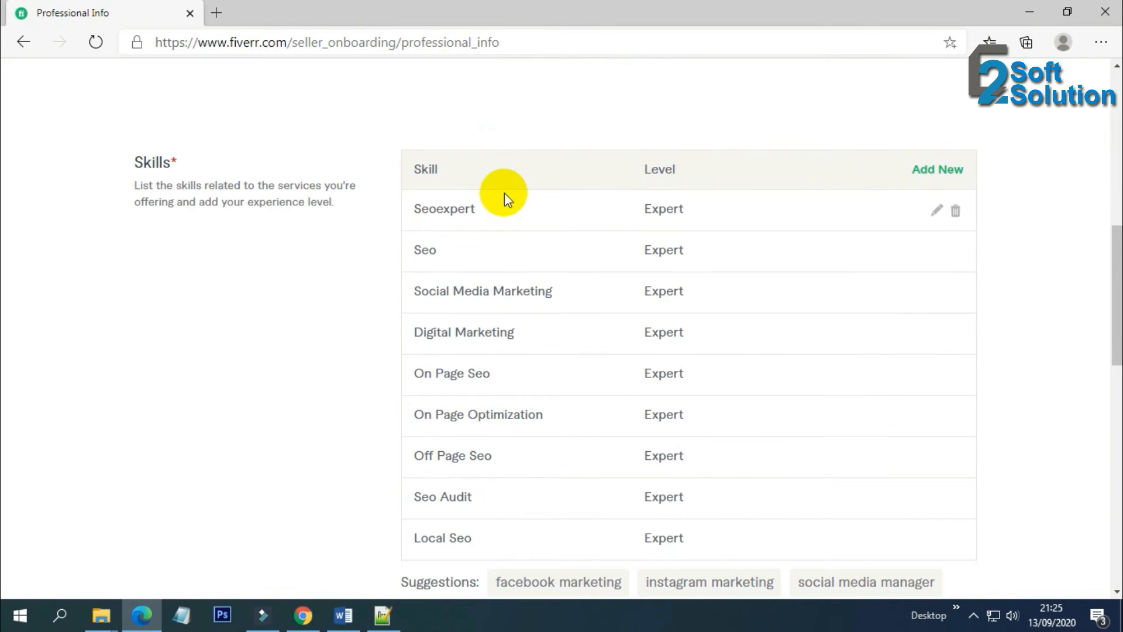
# Add Yoast Seo as a skill at Expert level
pyautogui.click(944, 171)
pyautogui.click(475, 107)
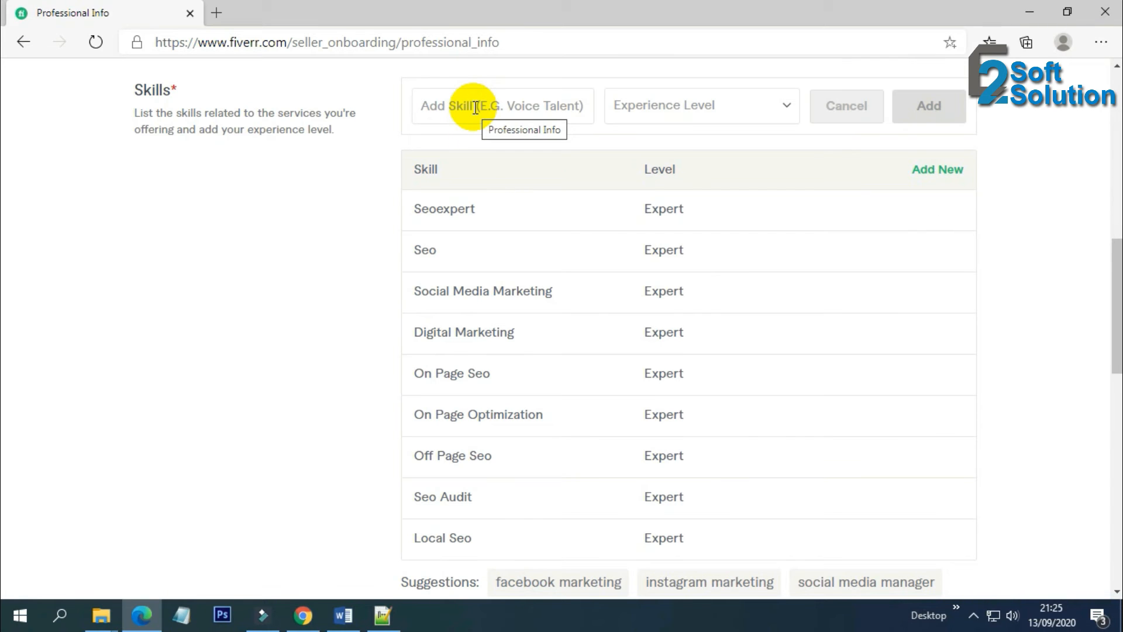
pyautogui.write('Yoas')
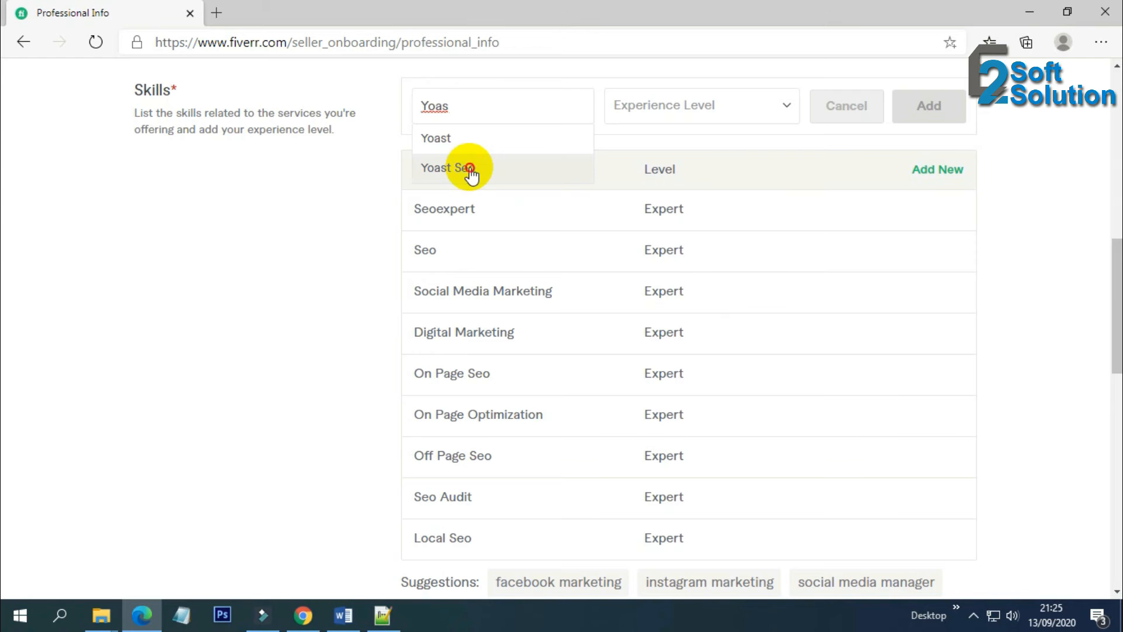
pyautogui.click(471, 169)
pyautogui.scroll(3, 526, 281)
pyautogui.click(697, 262)
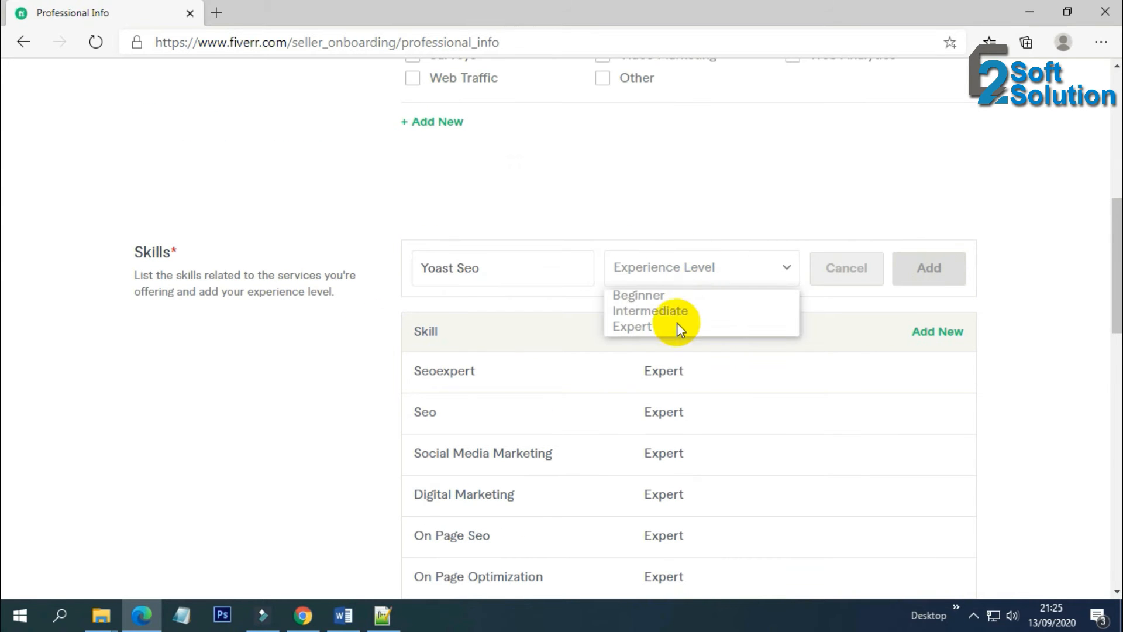
pyautogui.click(676, 324)
pyautogui.click(928, 271)
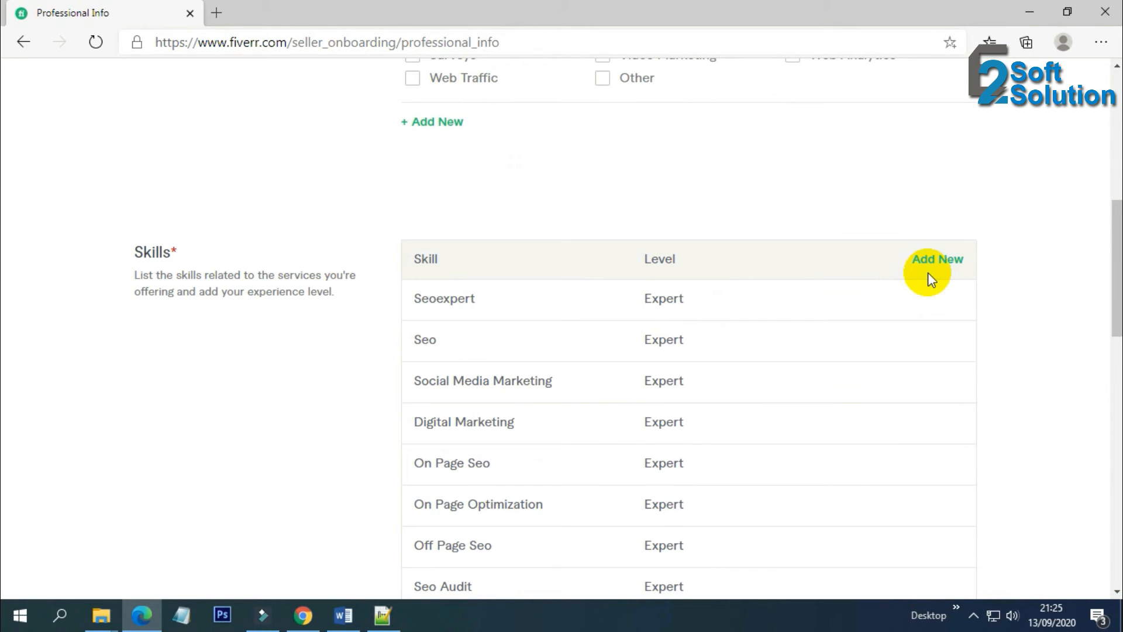
# Scroll past the Skills table to bring the empty Education section into view
pyautogui.scroll(-3, 809, 374)
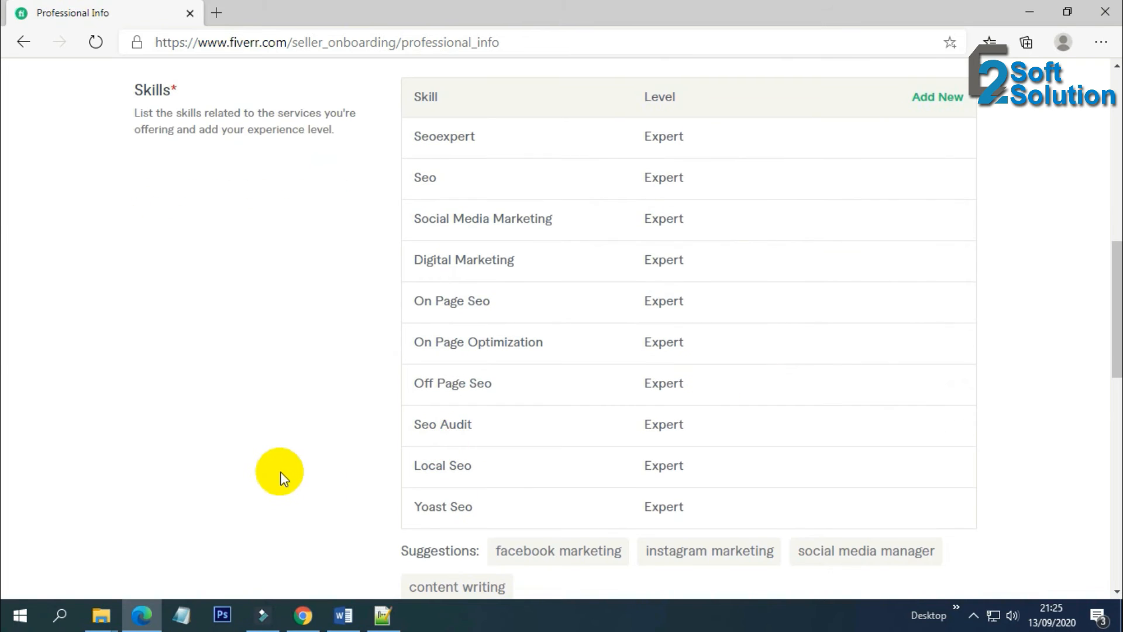
pyautogui.scroll(-1, 283, 476)
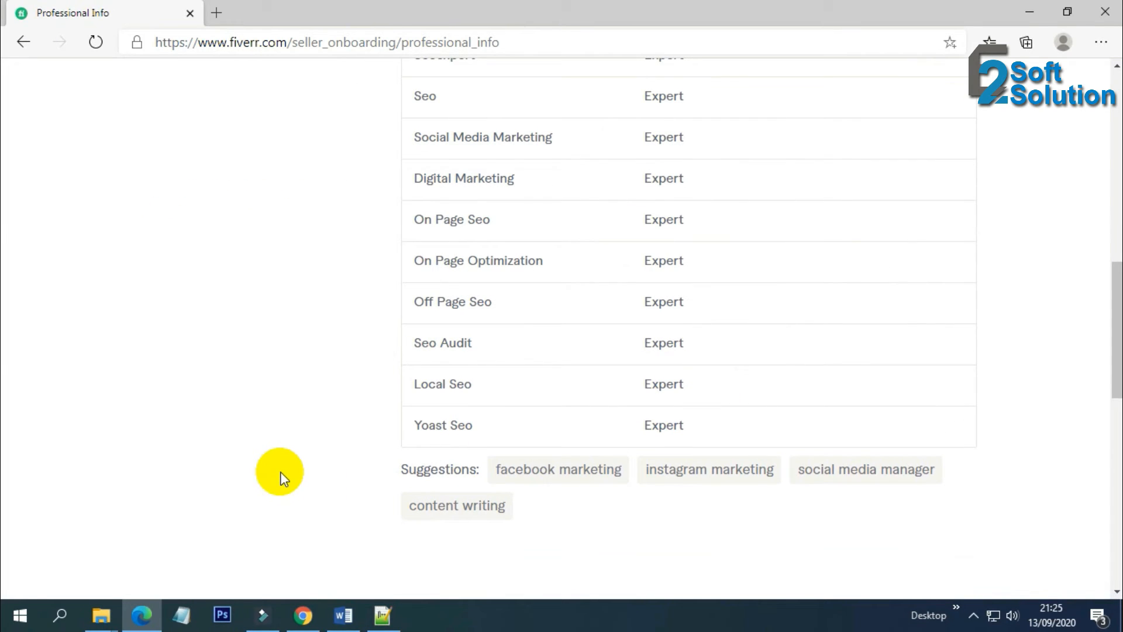
pyautogui.scroll(3, 279, 472)
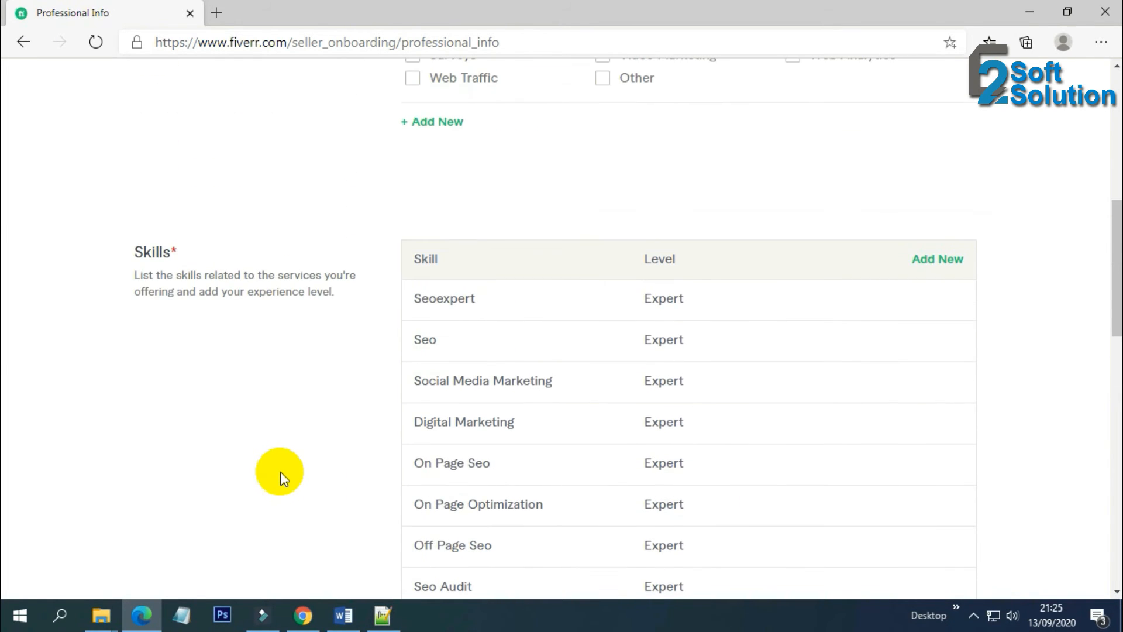
pyautogui.scroll(-1, 280, 473)
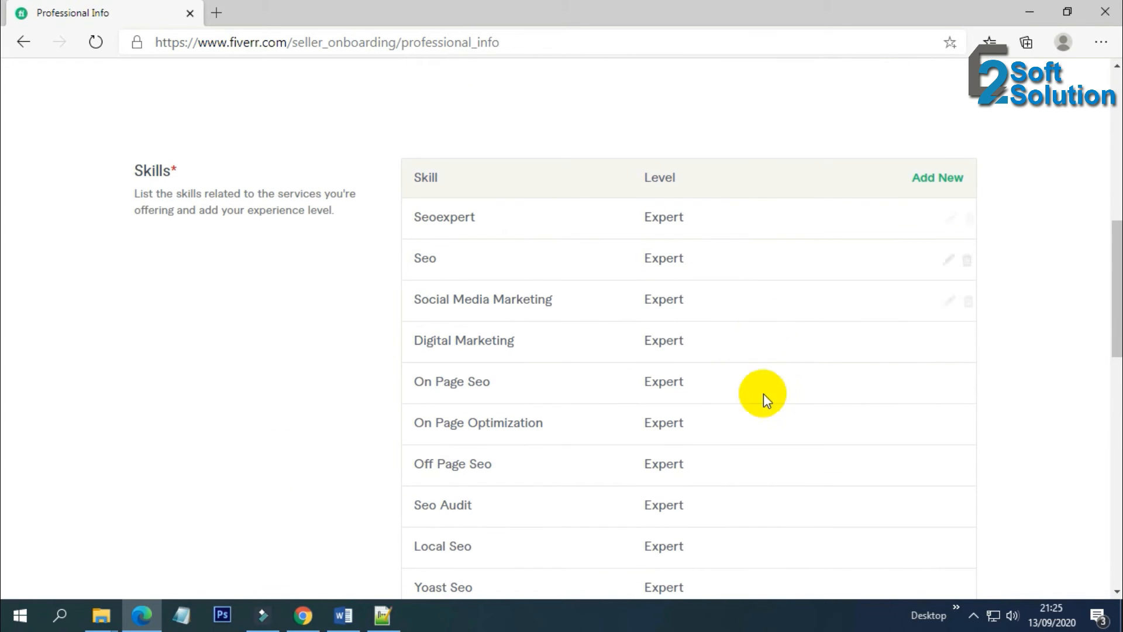
pyautogui.scroll(-2, 297, 398)
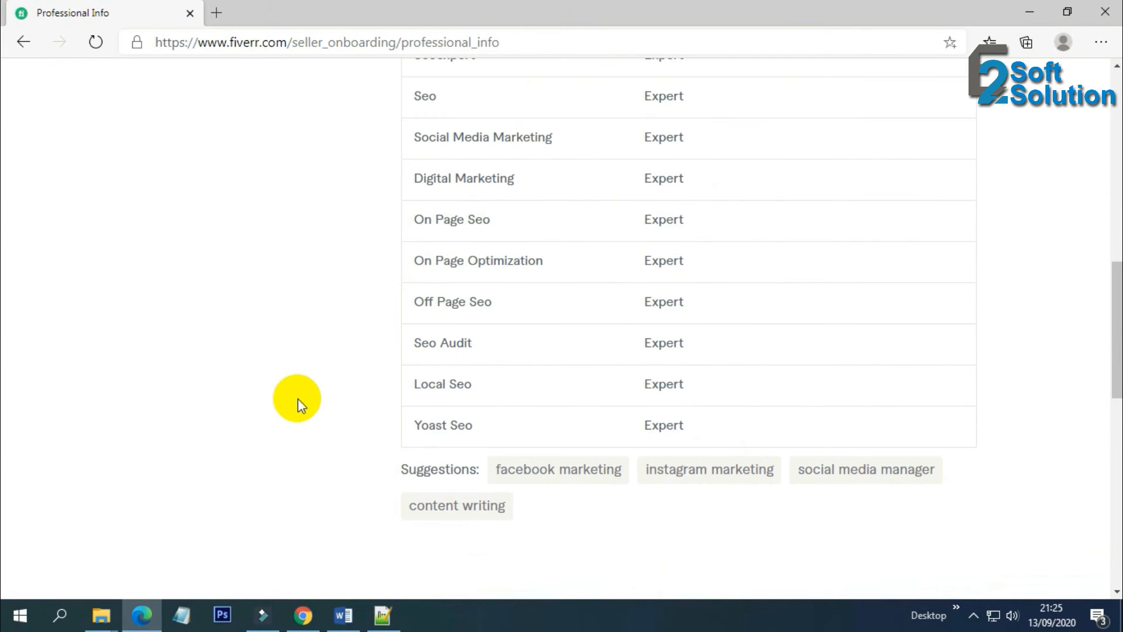
pyautogui.scroll(1, 297, 398)
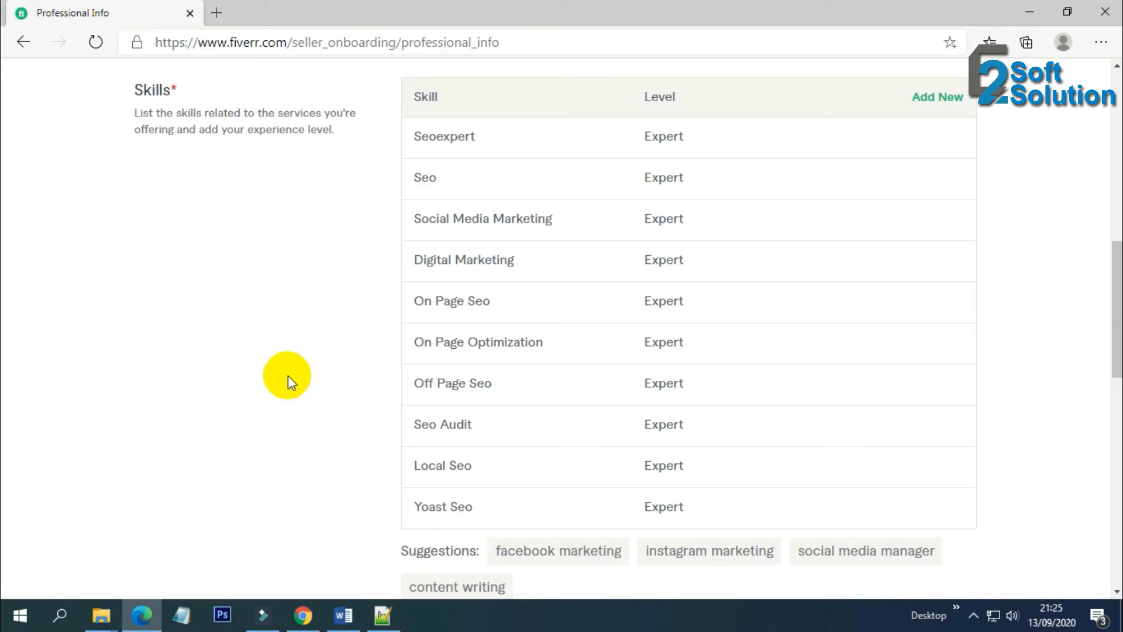
pyautogui.scroll(2, 282, 371)
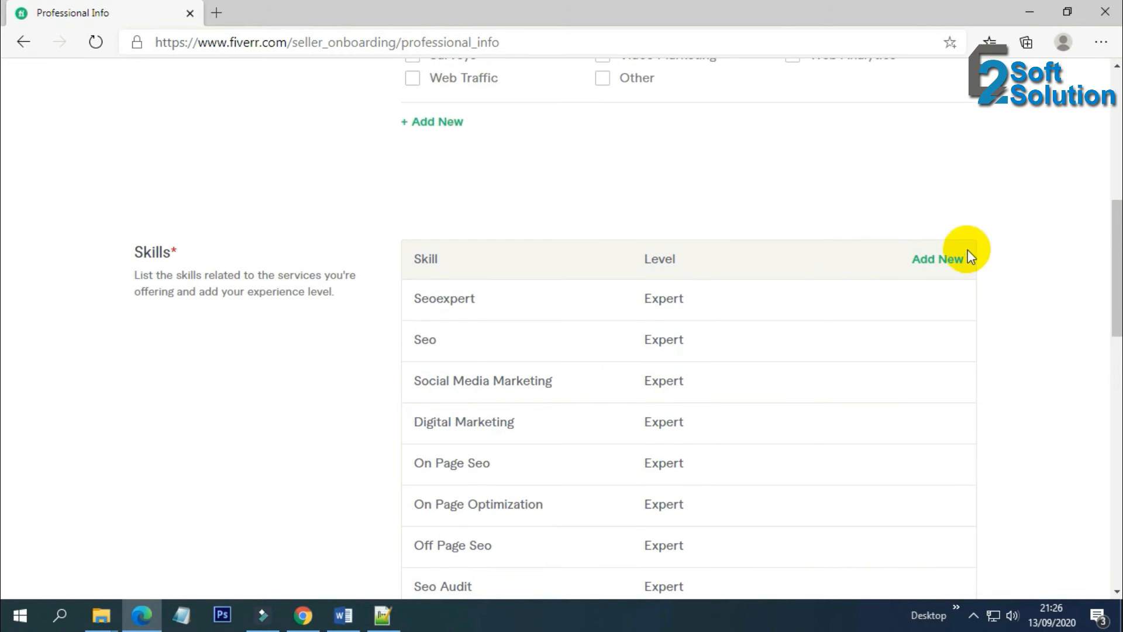
pyautogui.scroll(-8, 334, 388)
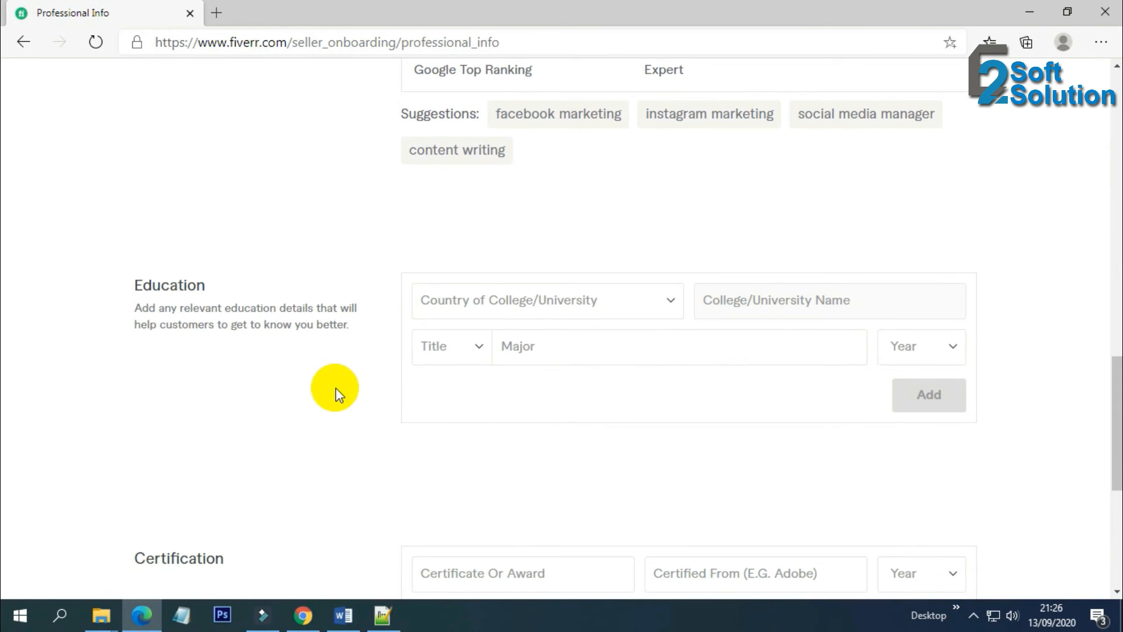
# Set the college country to Bangladesh and the college to National University
pyautogui.click(522, 309)
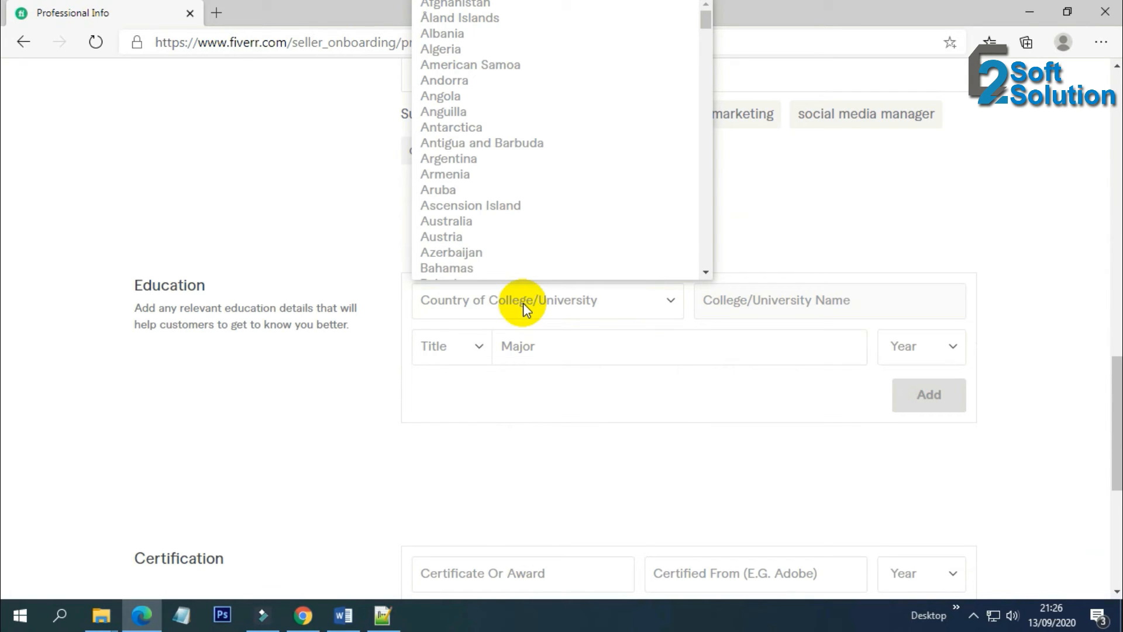
pyautogui.write('ban')
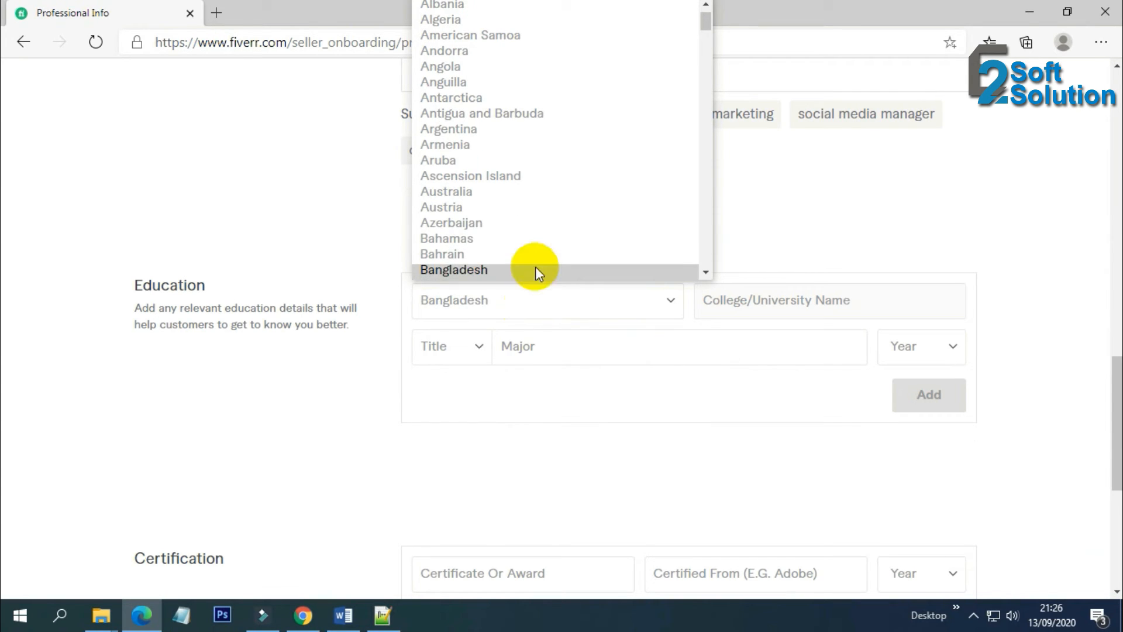
pyautogui.click(535, 269)
pyautogui.click(726, 293)
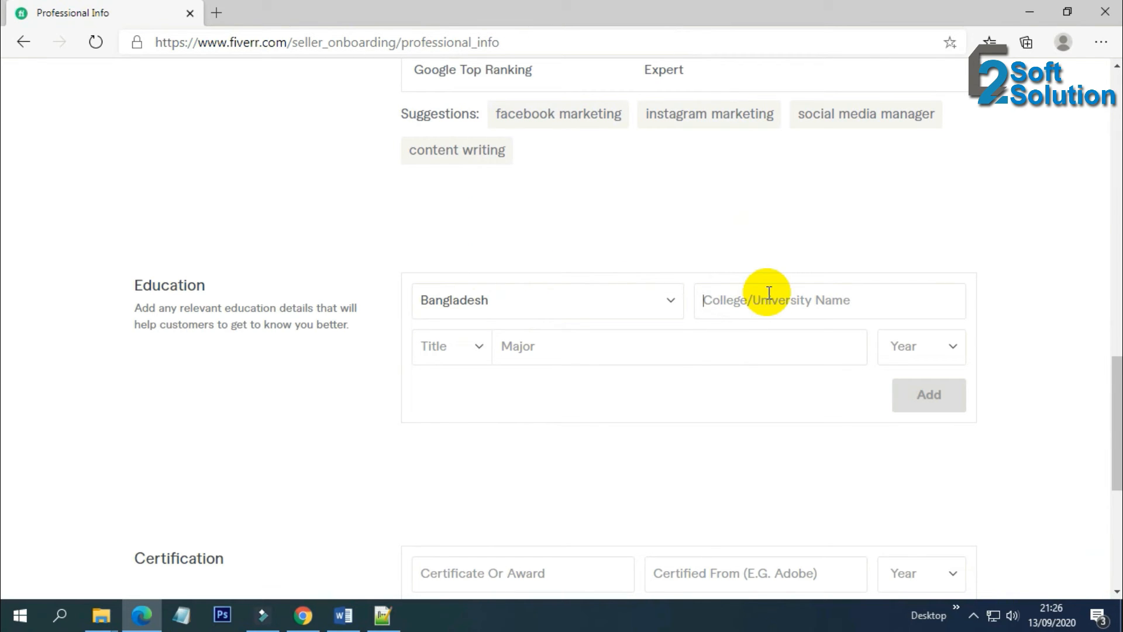
pyautogui.write('Nation')
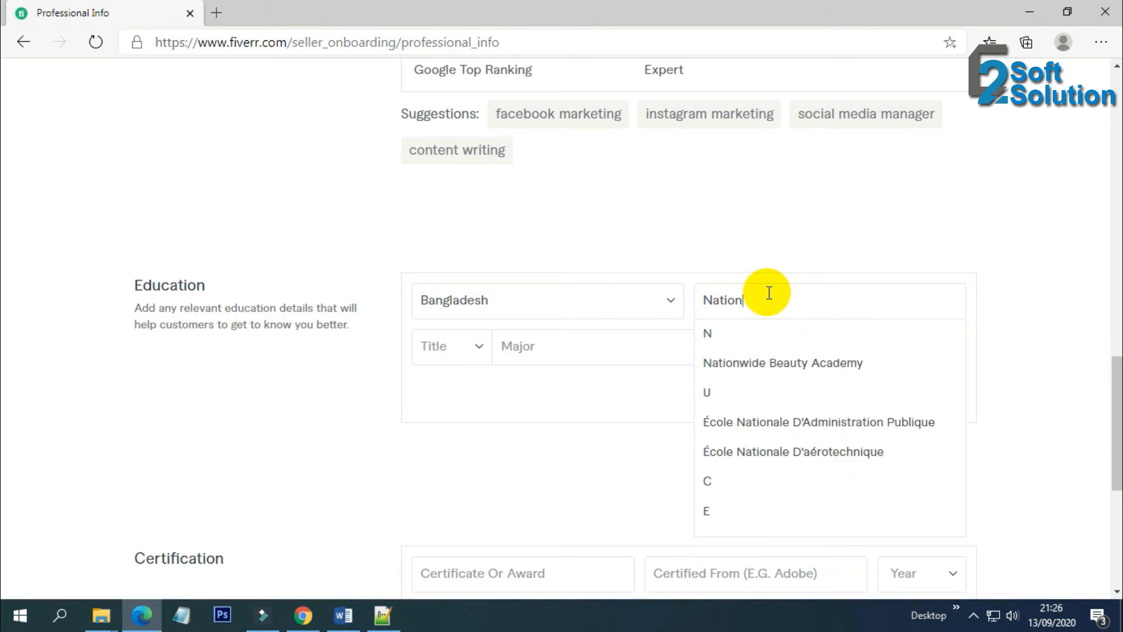
pyautogui.write('al University')
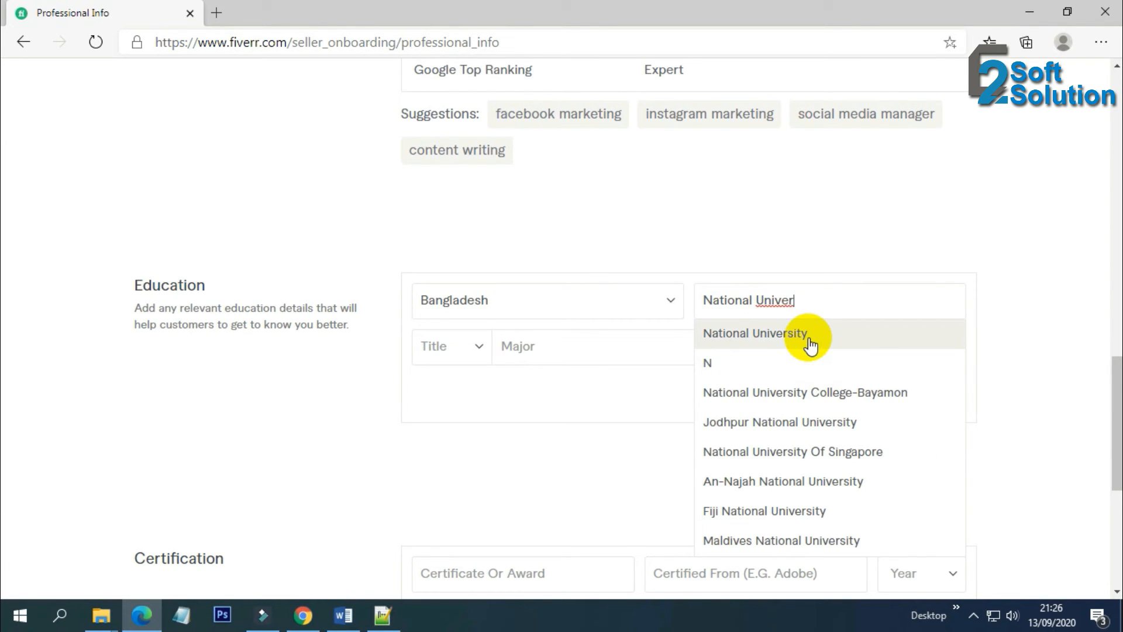
pyautogui.click(808, 334)
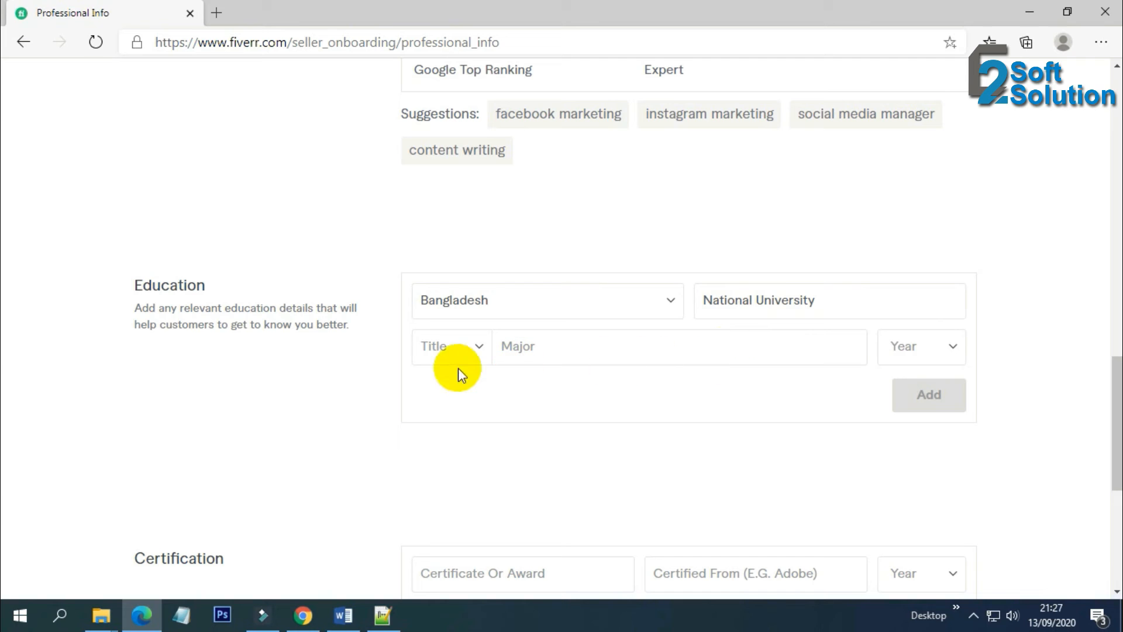
# Choose title B.A., major Social Science, graduation year 2019, and add the entry
pyautogui.click(466, 350)
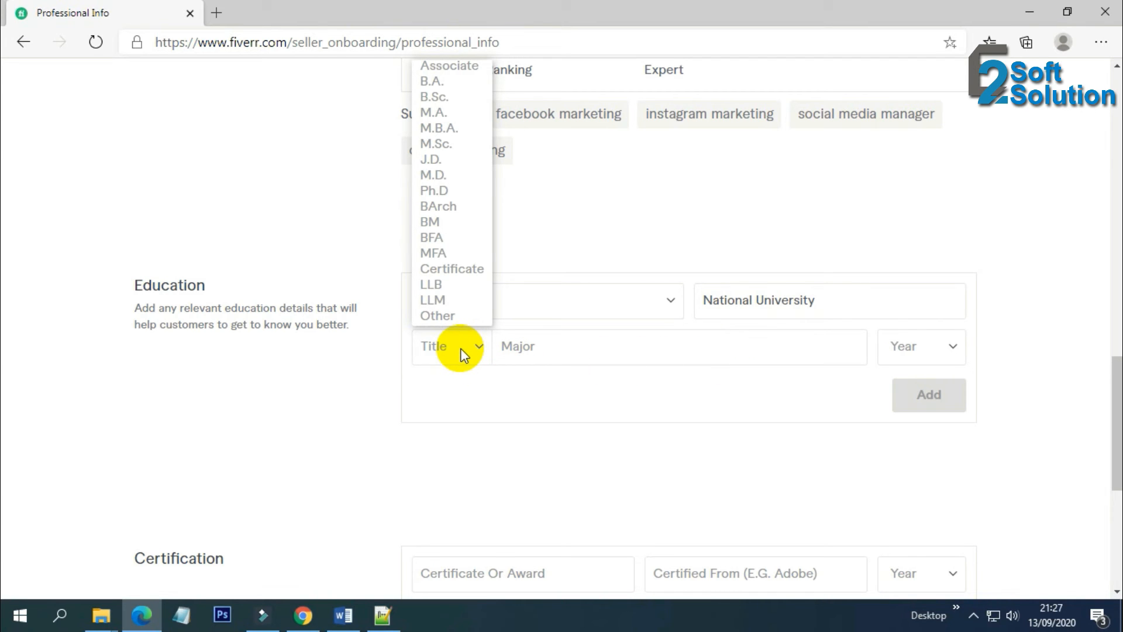
pyautogui.click(446, 83)
pyautogui.scroll(-1, 344, 397)
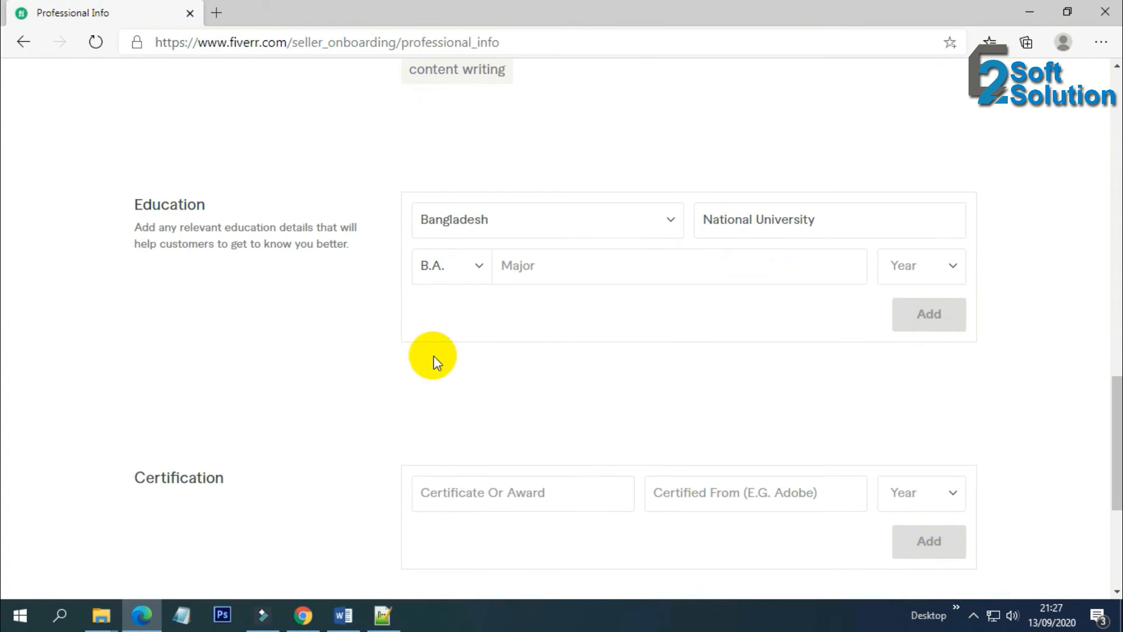
pyautogui.click(750, 276)
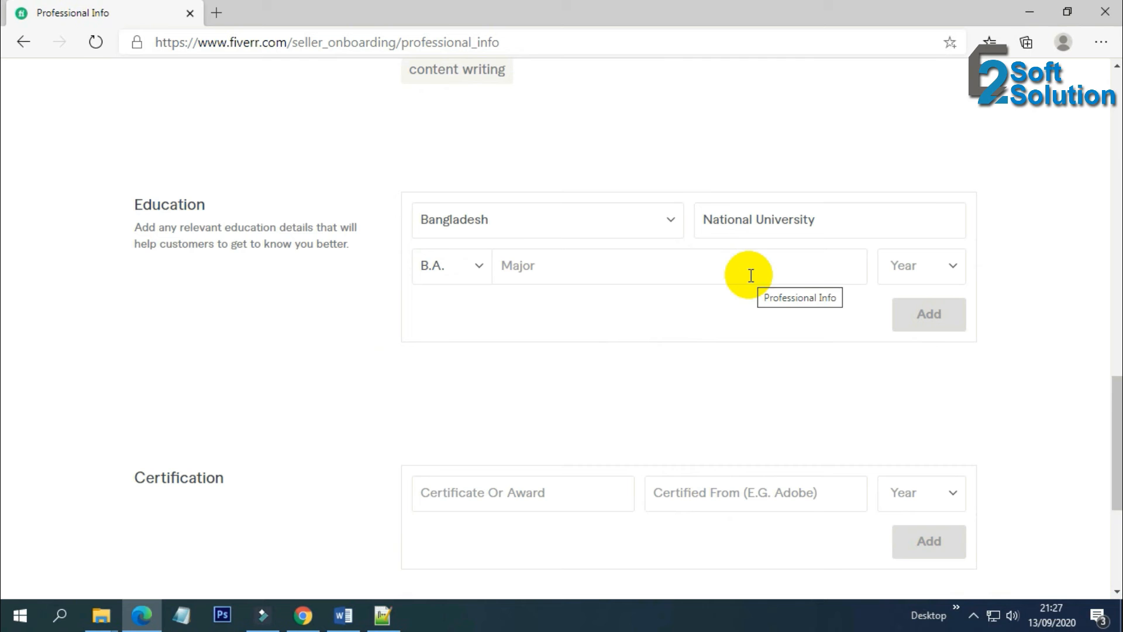
pyautogui.write('Soc')
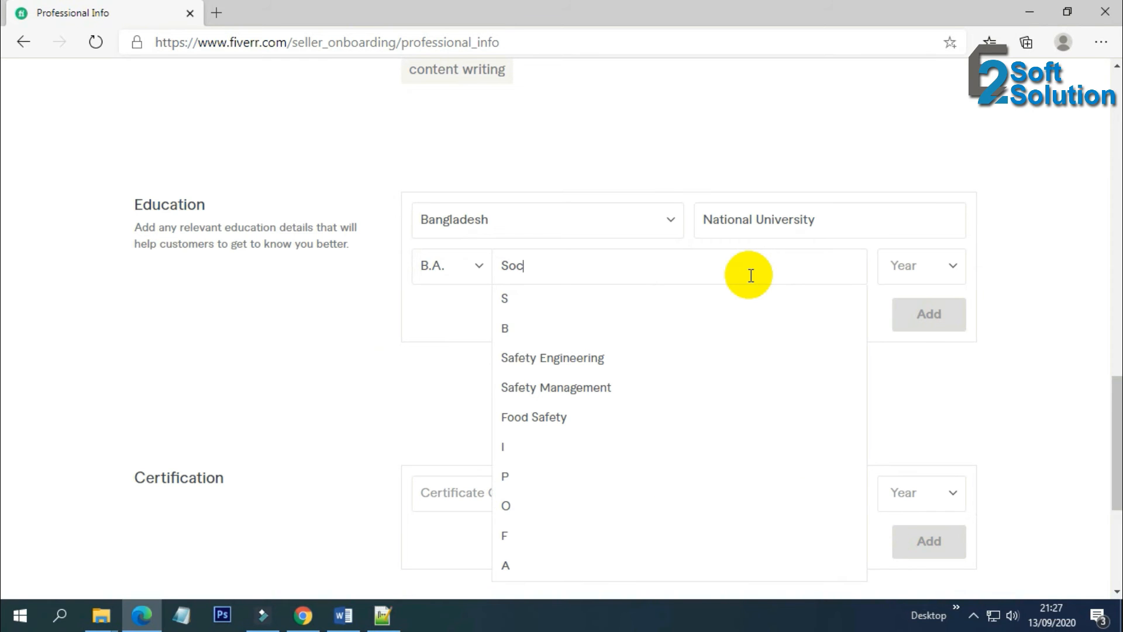
pyautogui.write('ial')
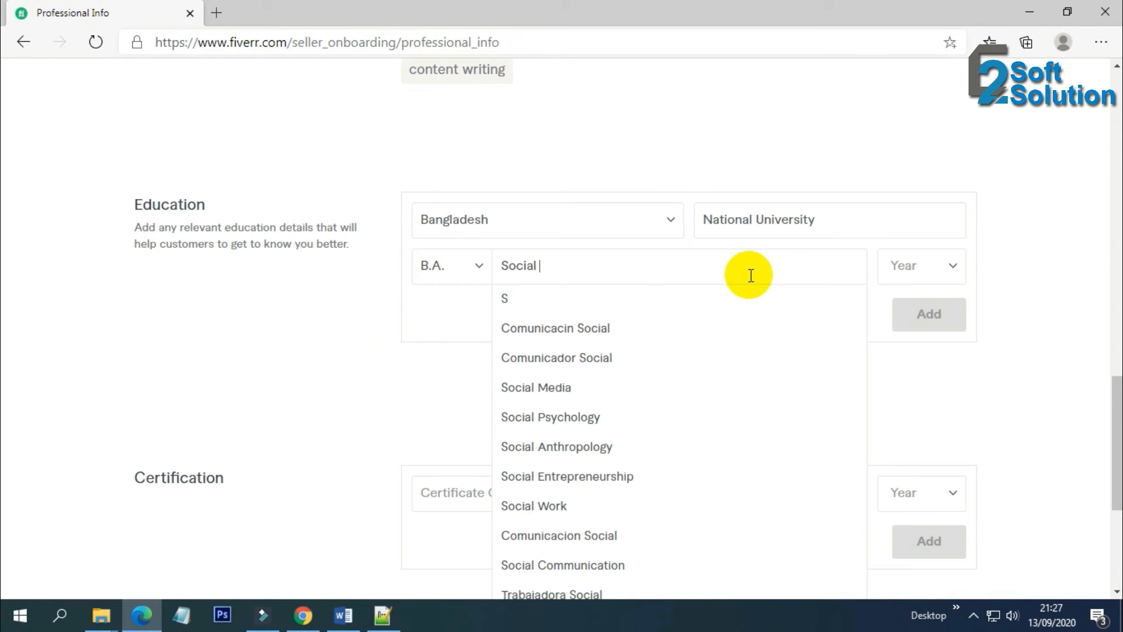
pyautogui.write(' Scie')
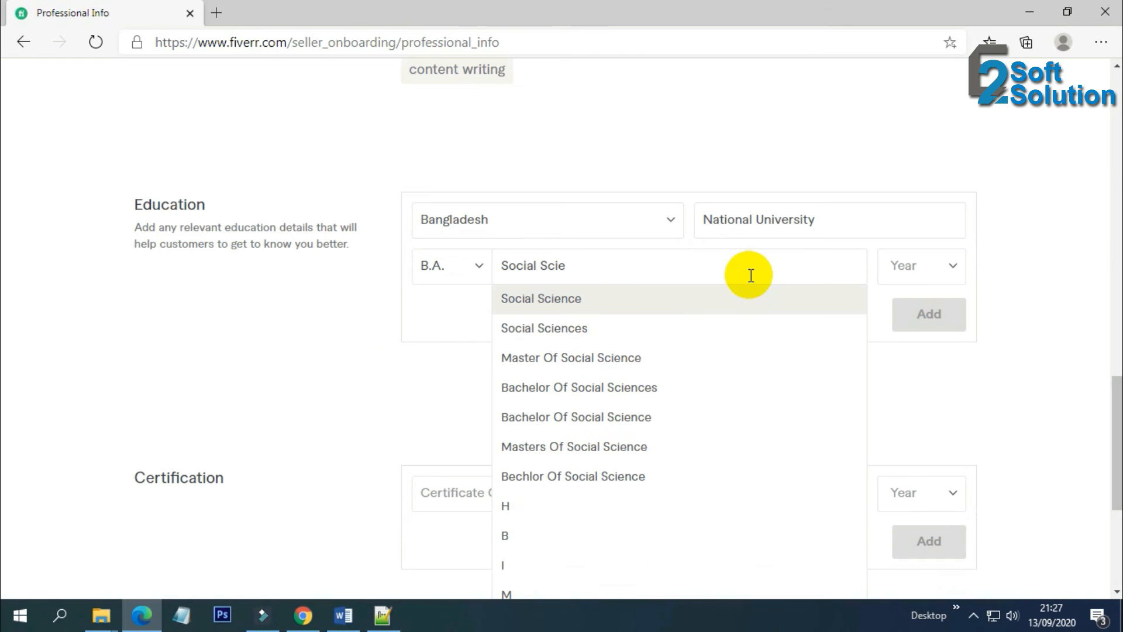
pyautogui.click(651, 305)
pyautogui.click(902, 264)
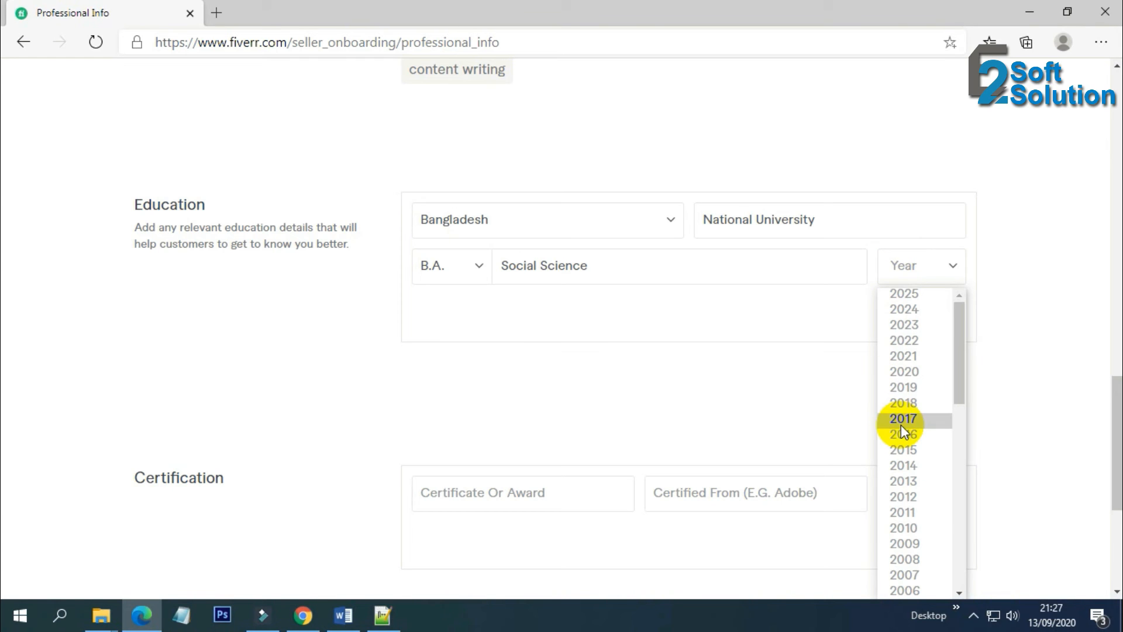
pyautogui.click(913, 387)
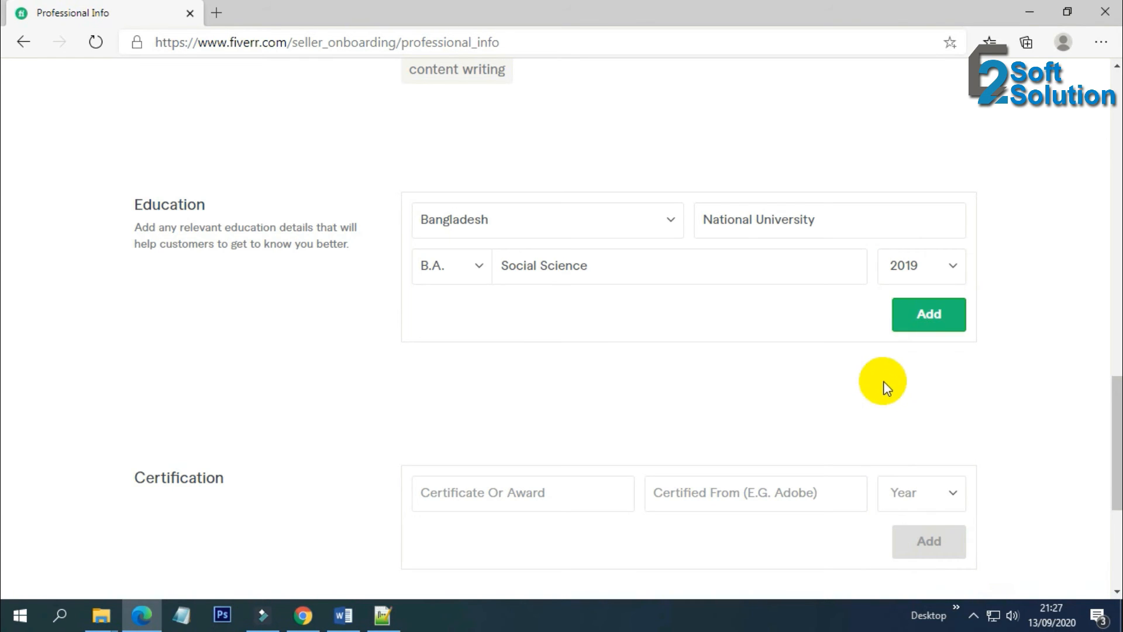
pyautogui.click(939, 319)
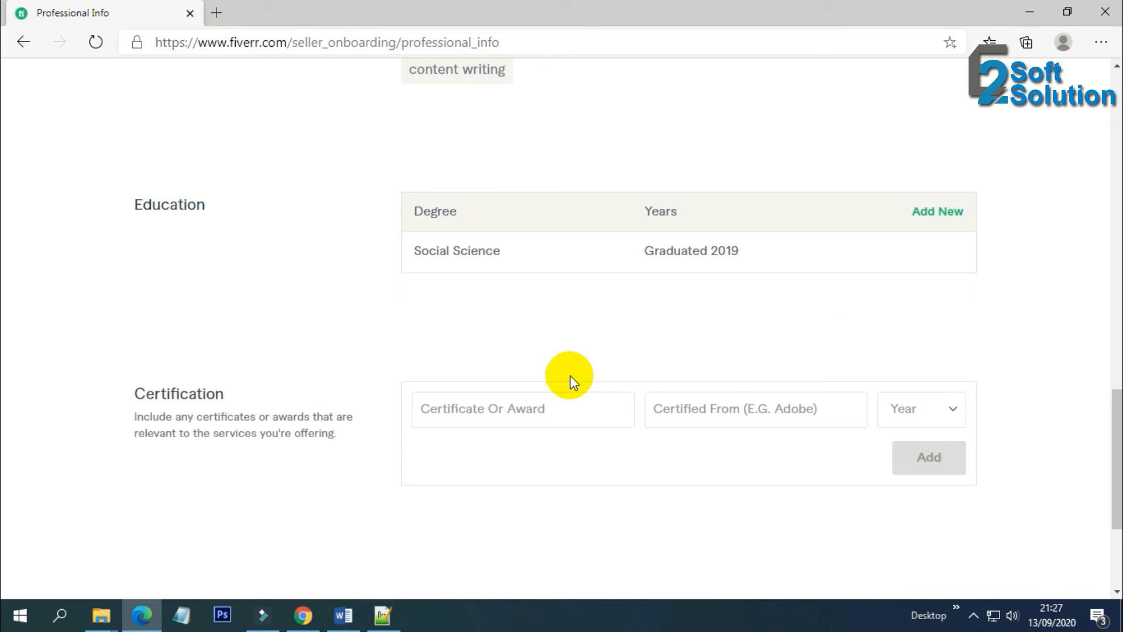
# Type a stray letter in the certificate field, then clear it again
pyautogui.click(539, 406)
pyautogui.write('H')
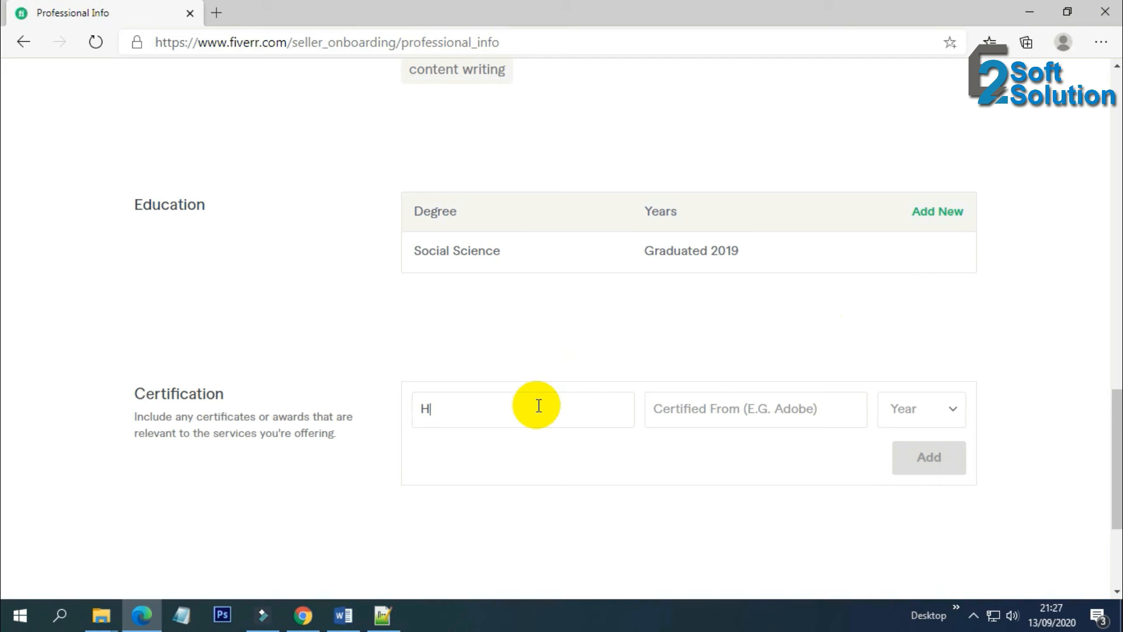
pyautogui.press('BackSpace')
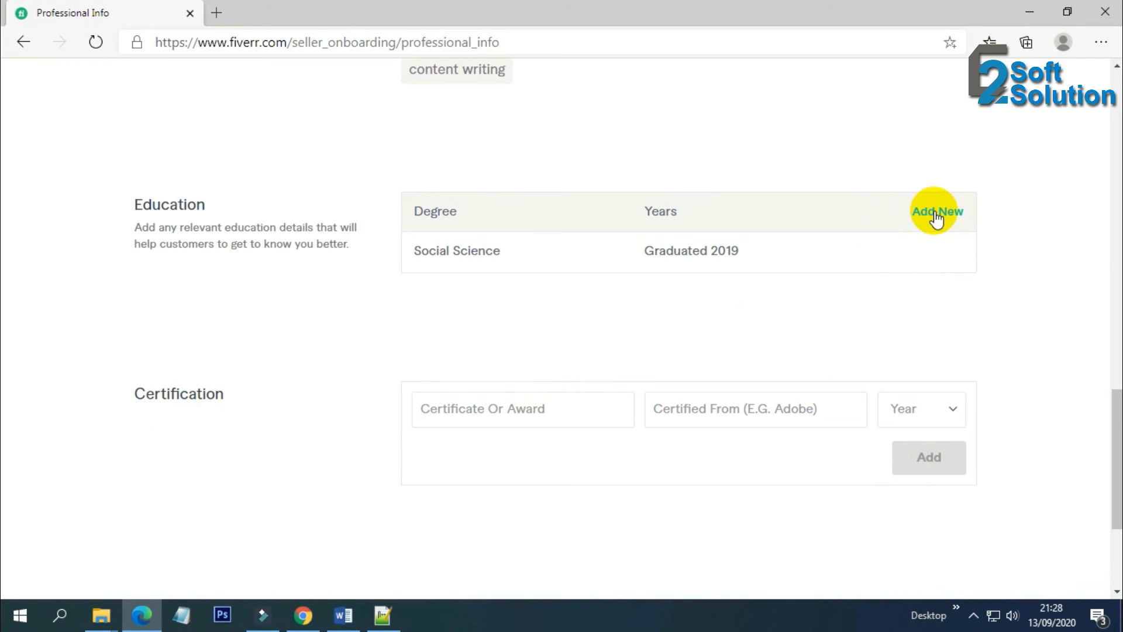
pyautogui.click(908, 226)
pyautogui.scroll(3, 643, 269)
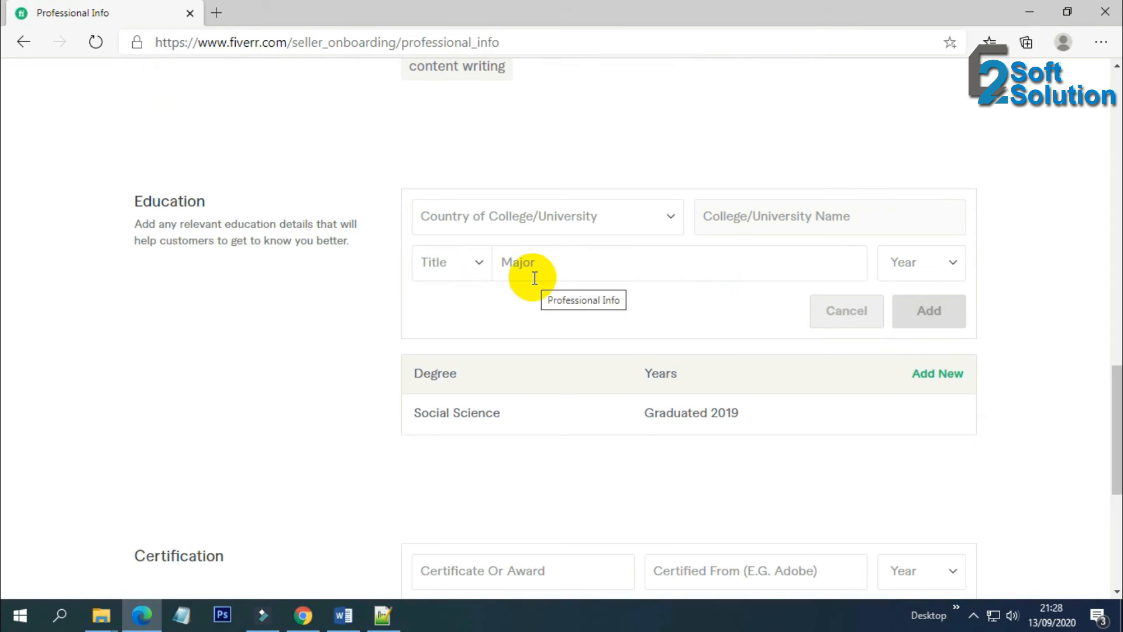
pyautogui.click(840, 314)
pyautogui.scroll(-1, 771, 288)
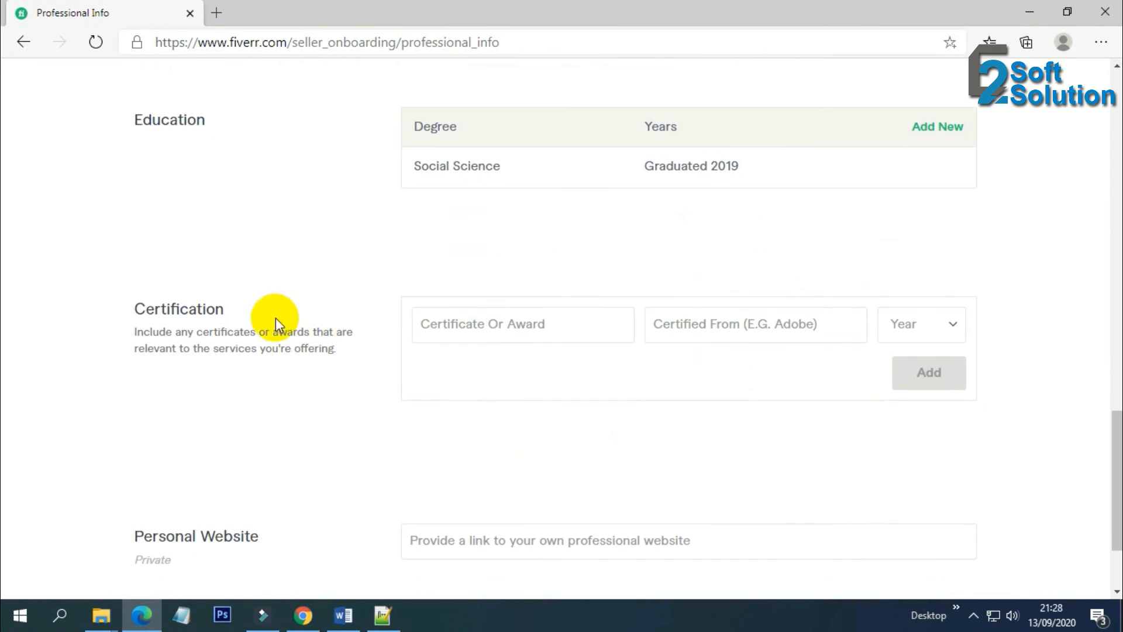
pyautogui.scroll(-1, 536, 316)
pyautogui.click(520, 245)
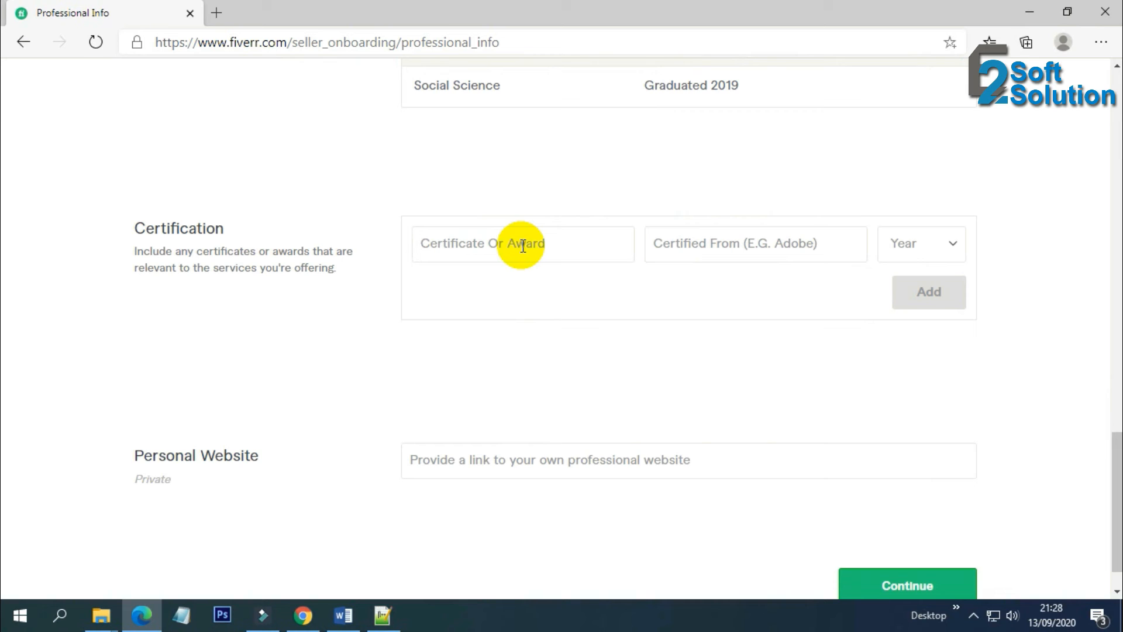
pyautogui.scroll(-1, 534, 261)
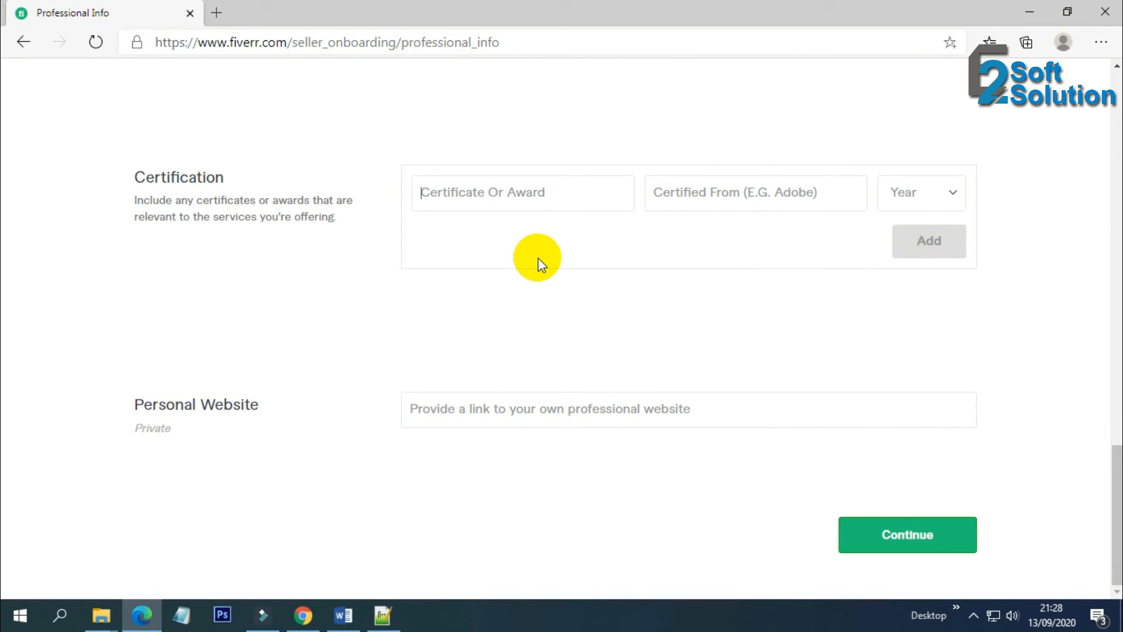
pyautogui.click(490, 408)
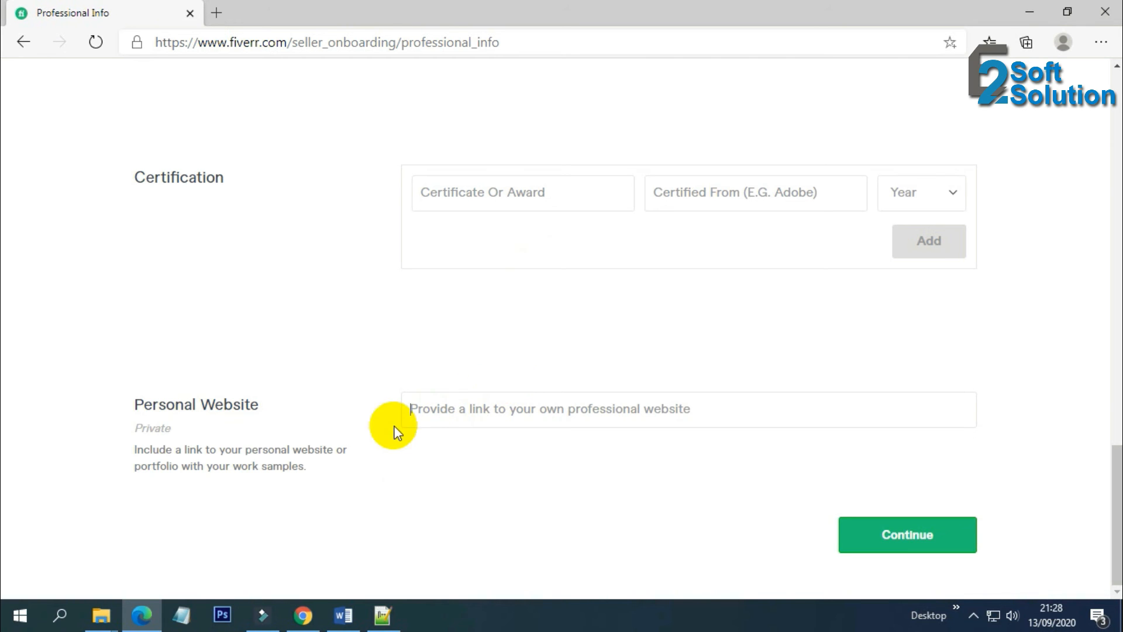
# Copy the e2softsolution.com address from a new Chrome tab and return to Fiverr
pyautogui.click(302, 614)
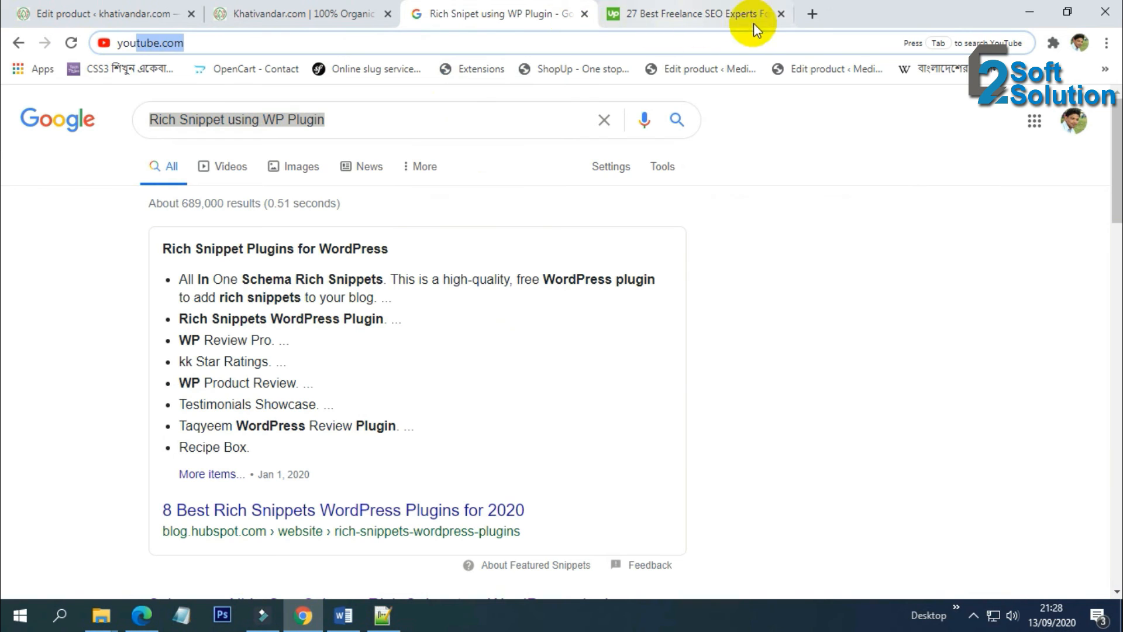
pyautogui.click(812, 13)
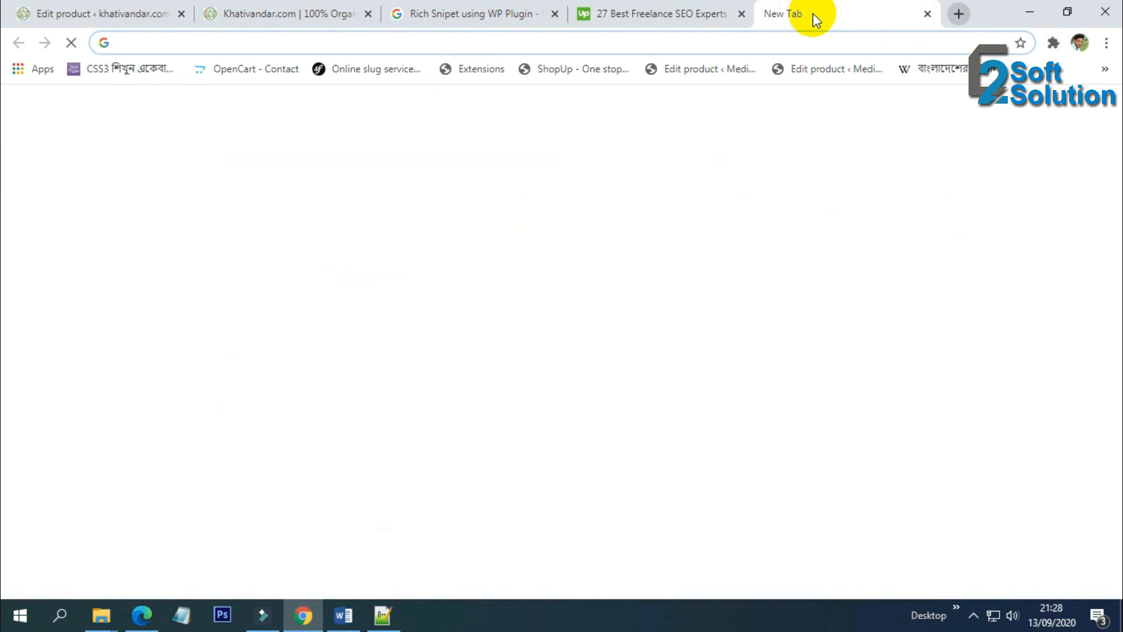
pyautogui.write('e2softsolution.com')
pyautogui.doubleClick(216, 53)
pyautogui.hotkey('ctrl', 'c')
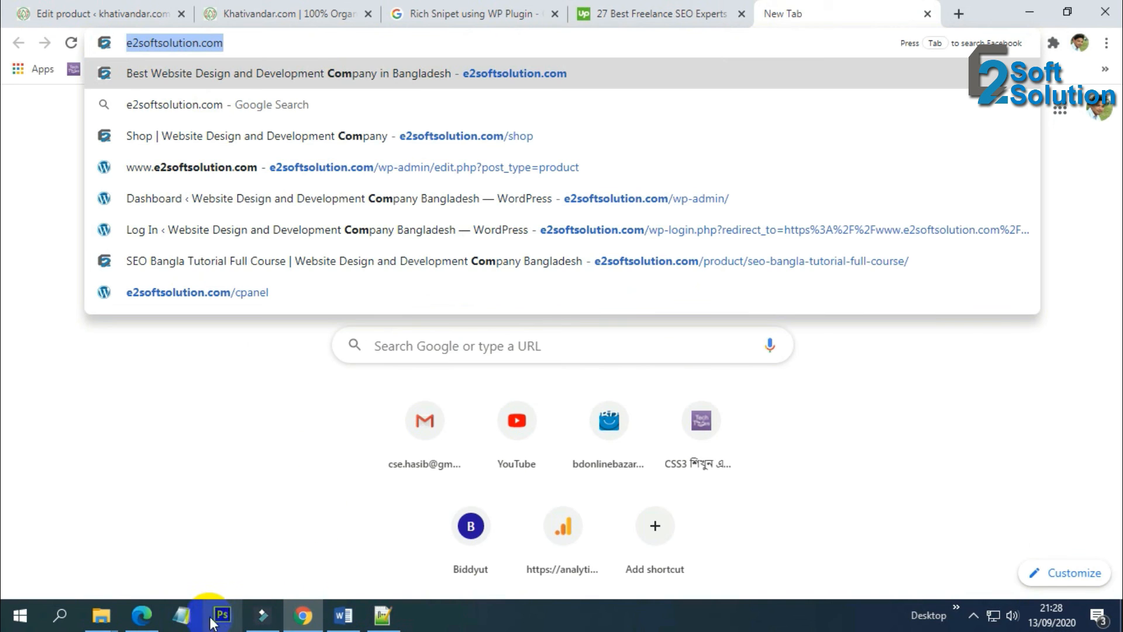
pyautogui.click(142, 614)
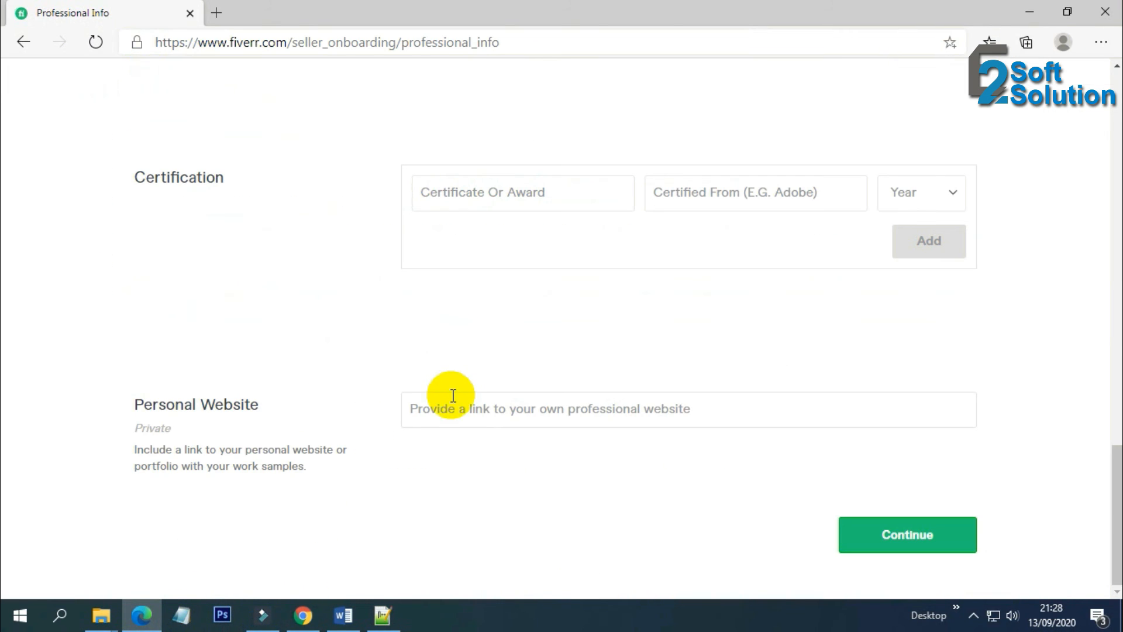
# Paste e2softsolution.com as Personal Website, then continue through Linked Accounts to Account Security
pyautogui.hotkey('ctrl', 'v')
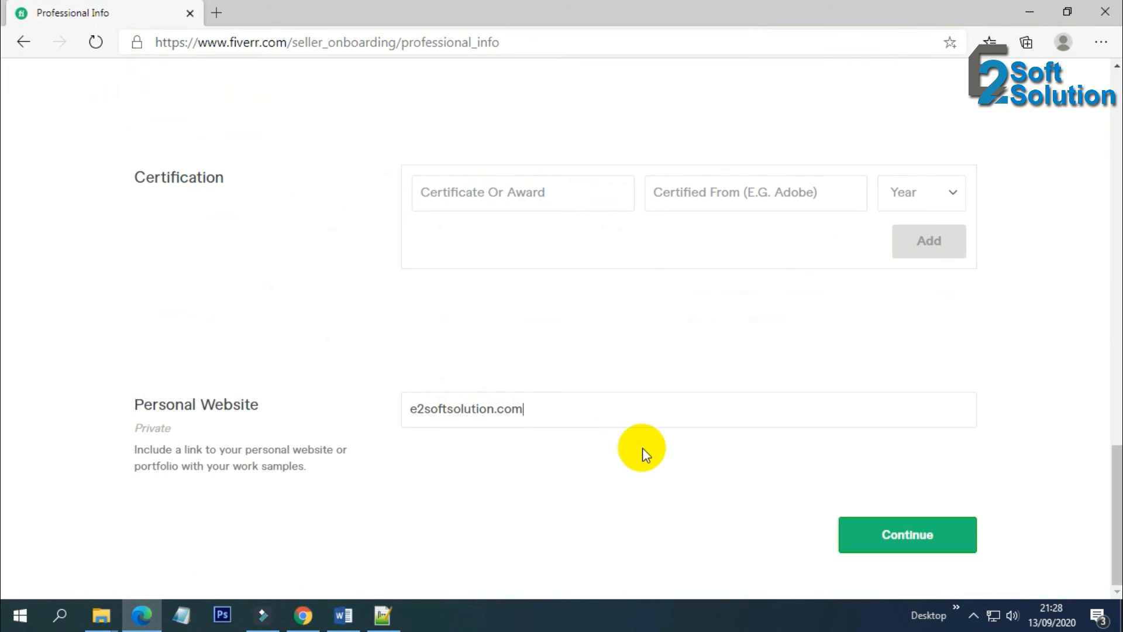
pyautogui.click(882, 533)
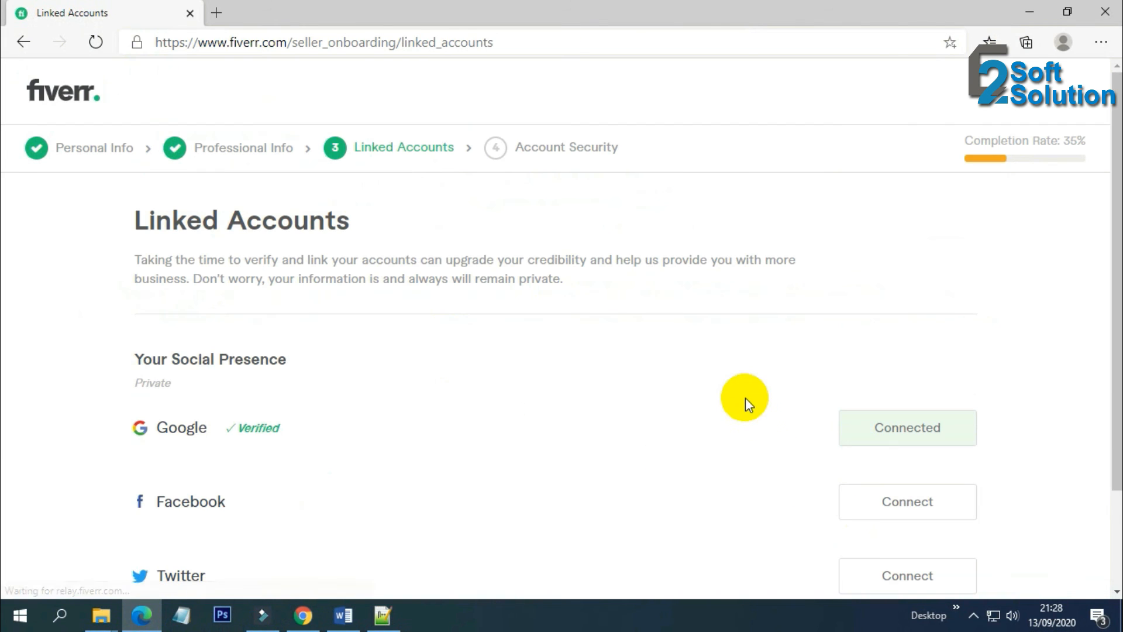
pyautogui.scroll(-1, 700, 395)
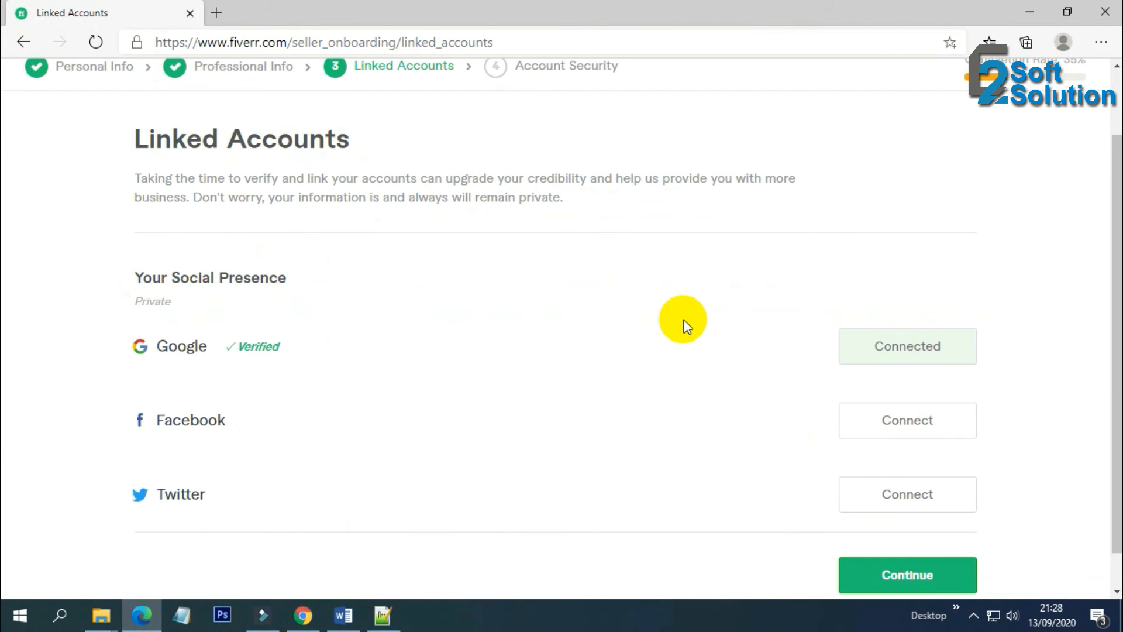
pyautogui.scroll(-1, 685, 324)
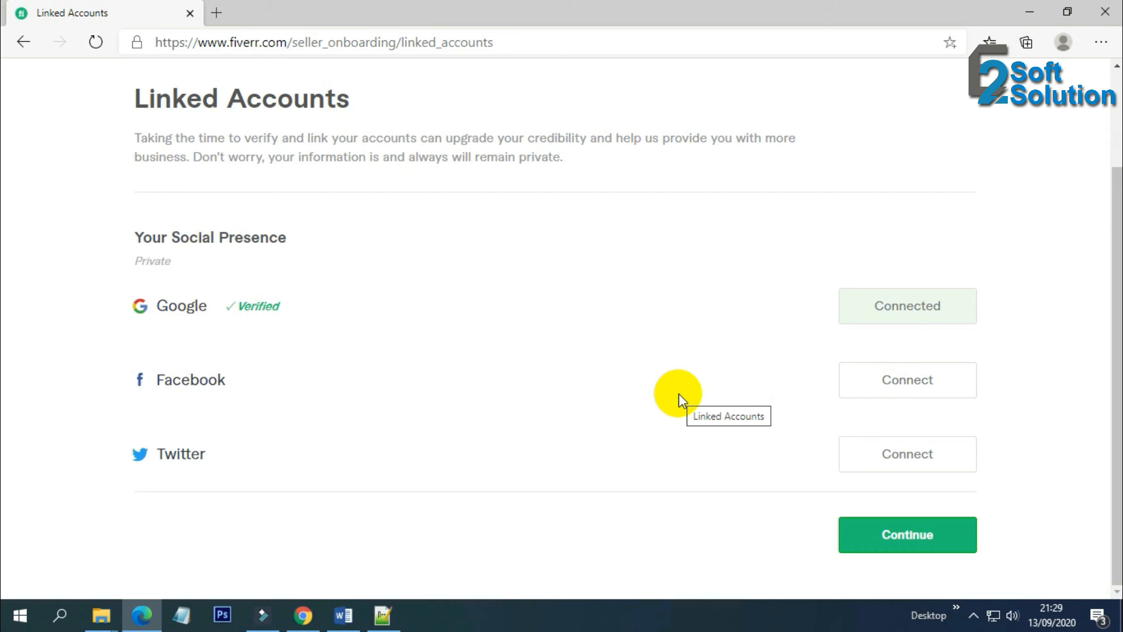
pyautogui.click(887, 542)
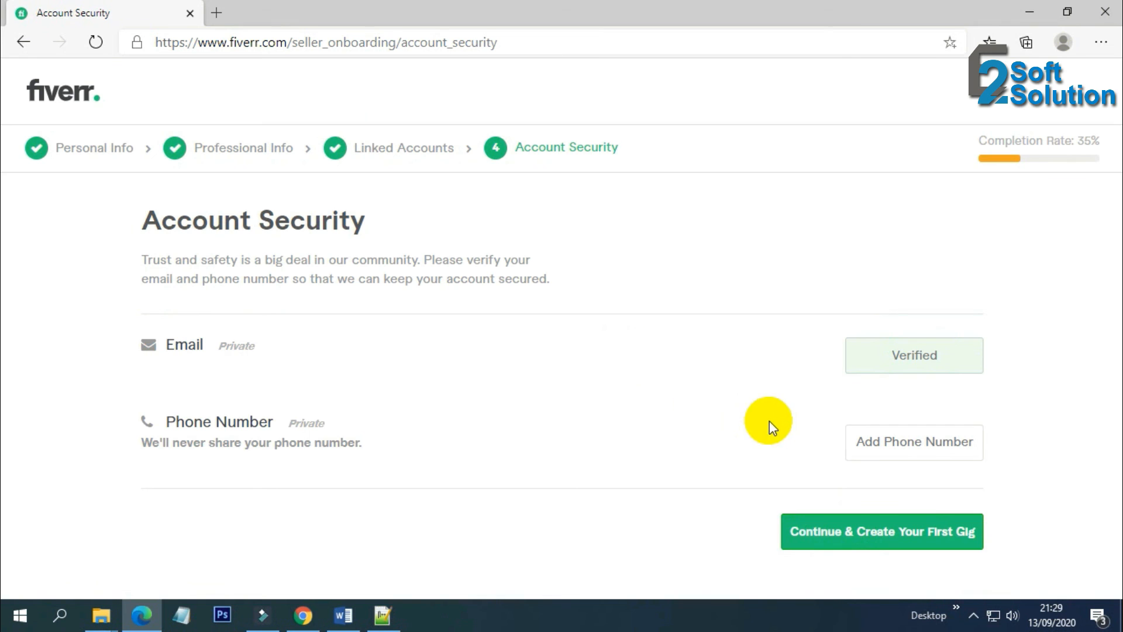
# Add a saved phone number and request a verification code by SMS
pyautogui.click(907, 449)
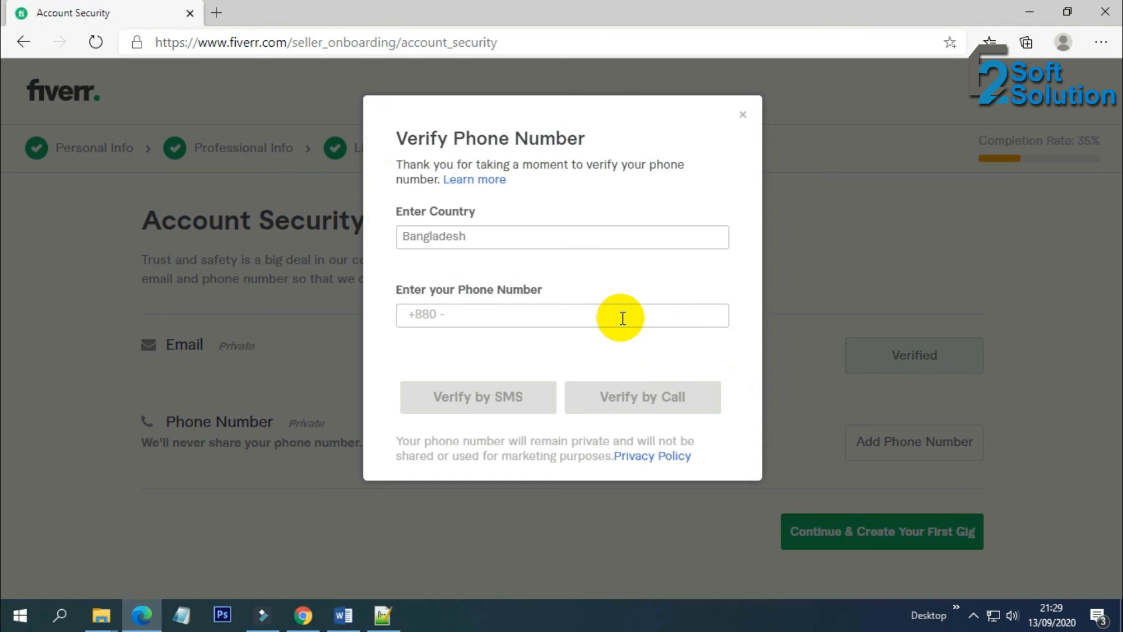
pyautogui.click(490, 313)
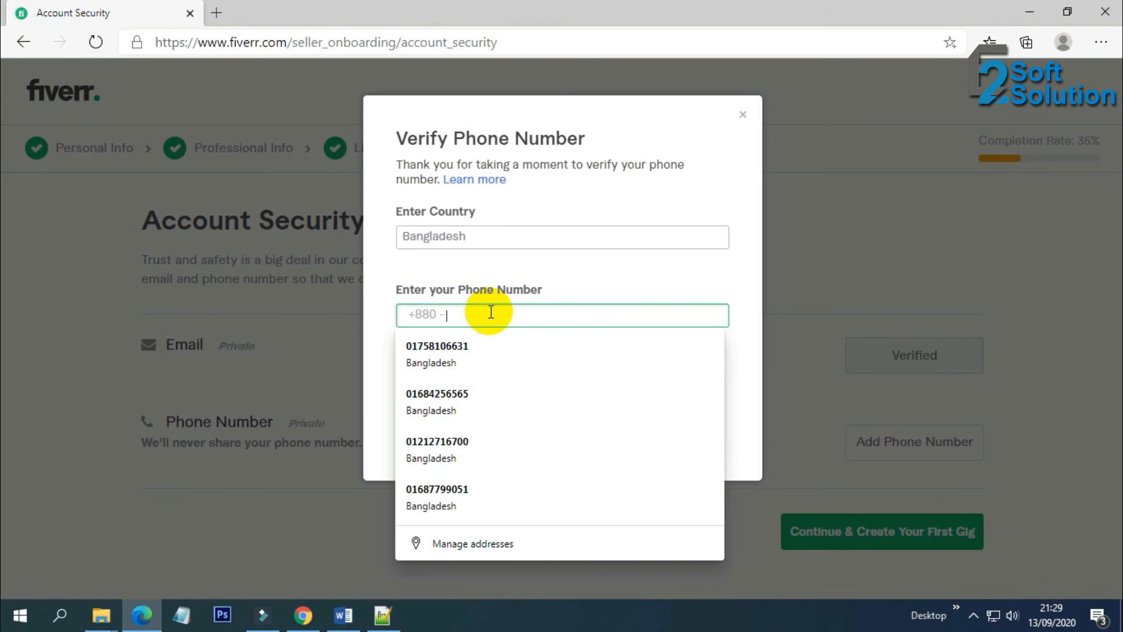
pyautogui.click(489, 404)
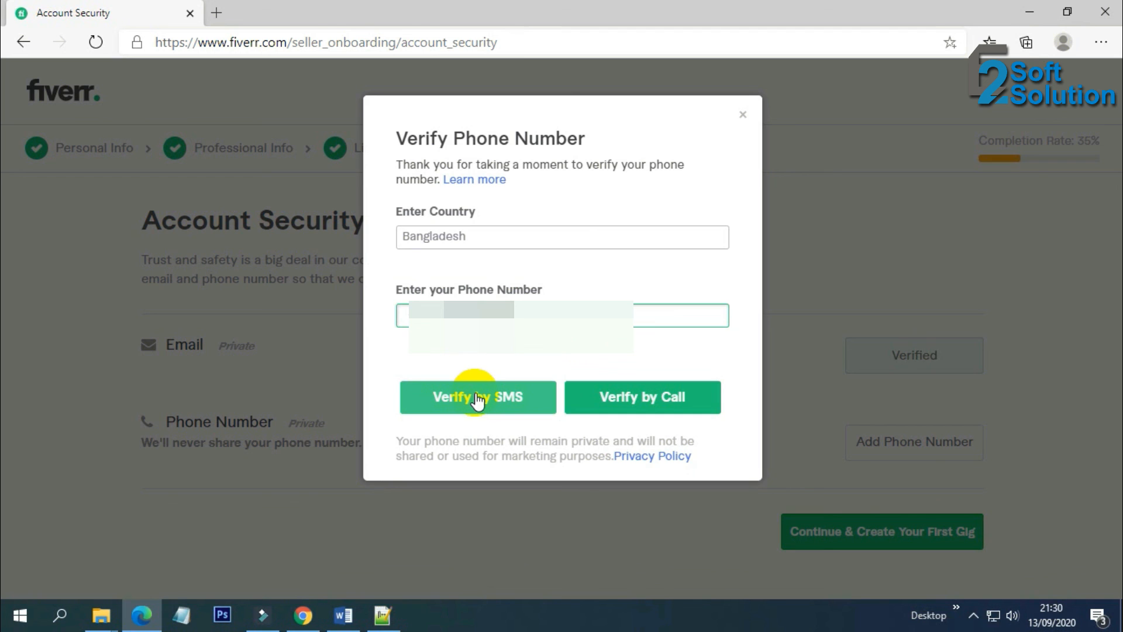
pyautogui.click(477, 399)
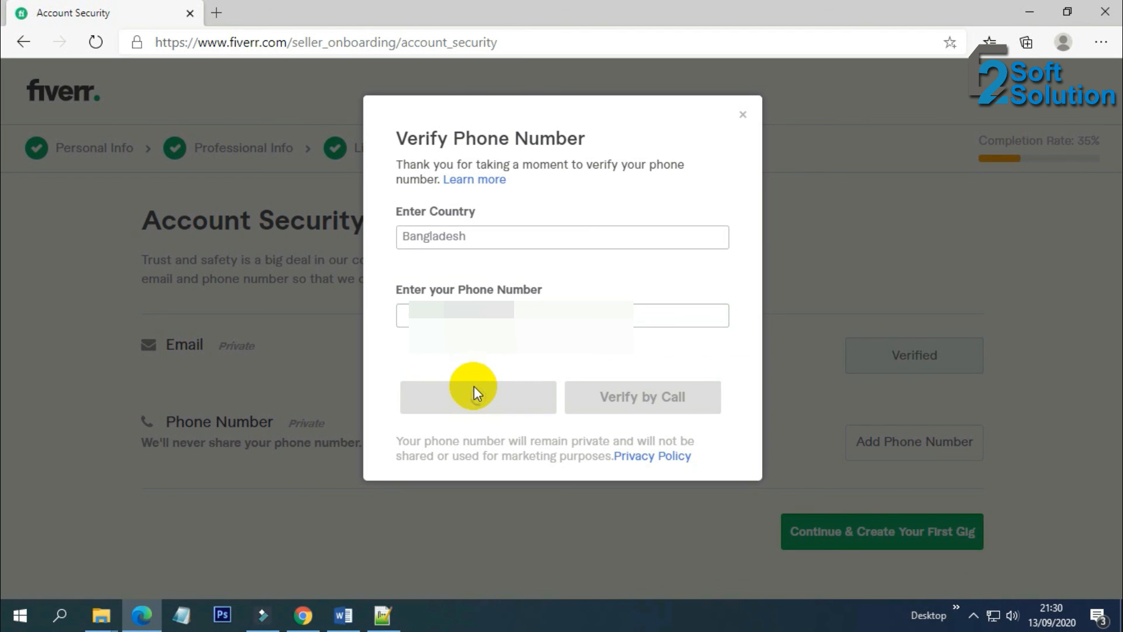
# Enter the four-digit SMS code, dismissing the saved-number suggestions
pyautogui.click(474, 386)
pyautogui.click(473, 359)
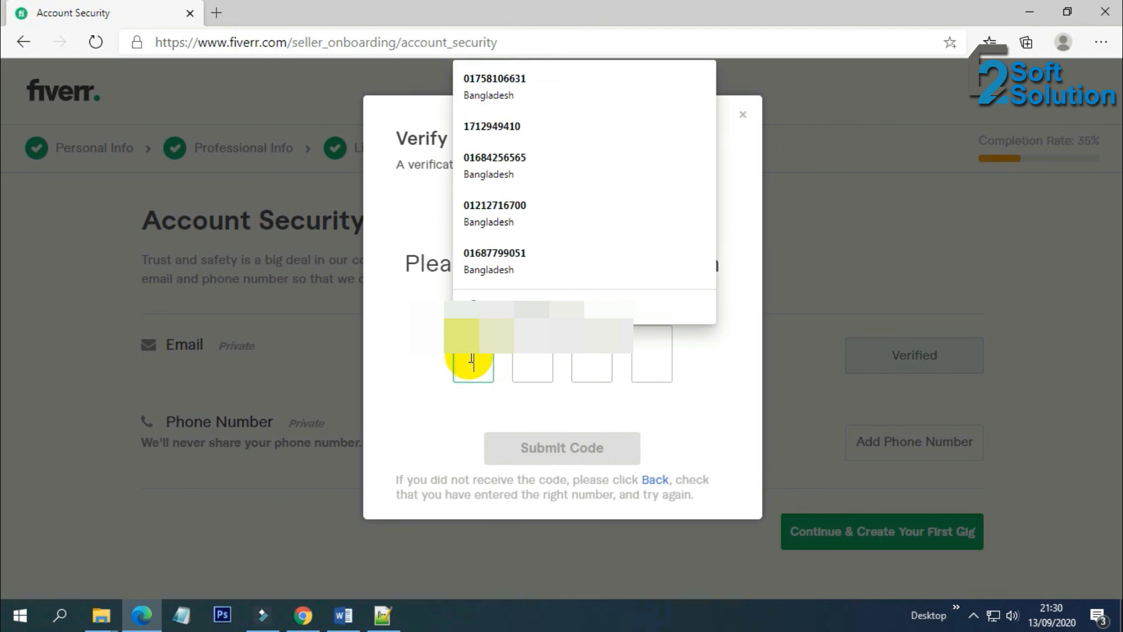
pyautogui.click(473, 359)
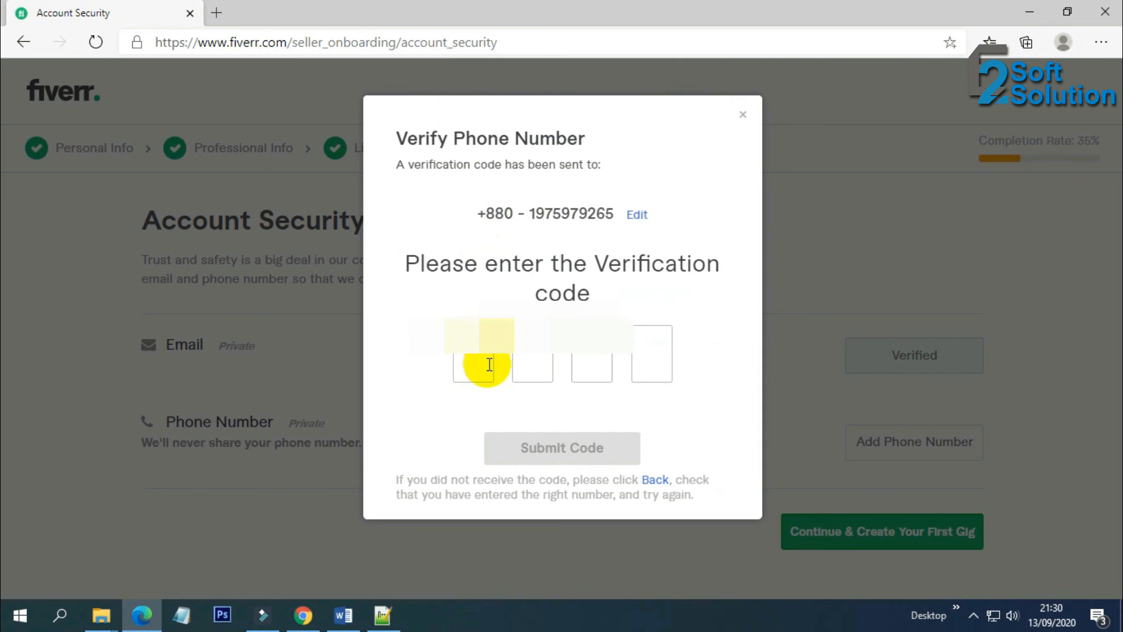
pyautogui.click(474, 358)
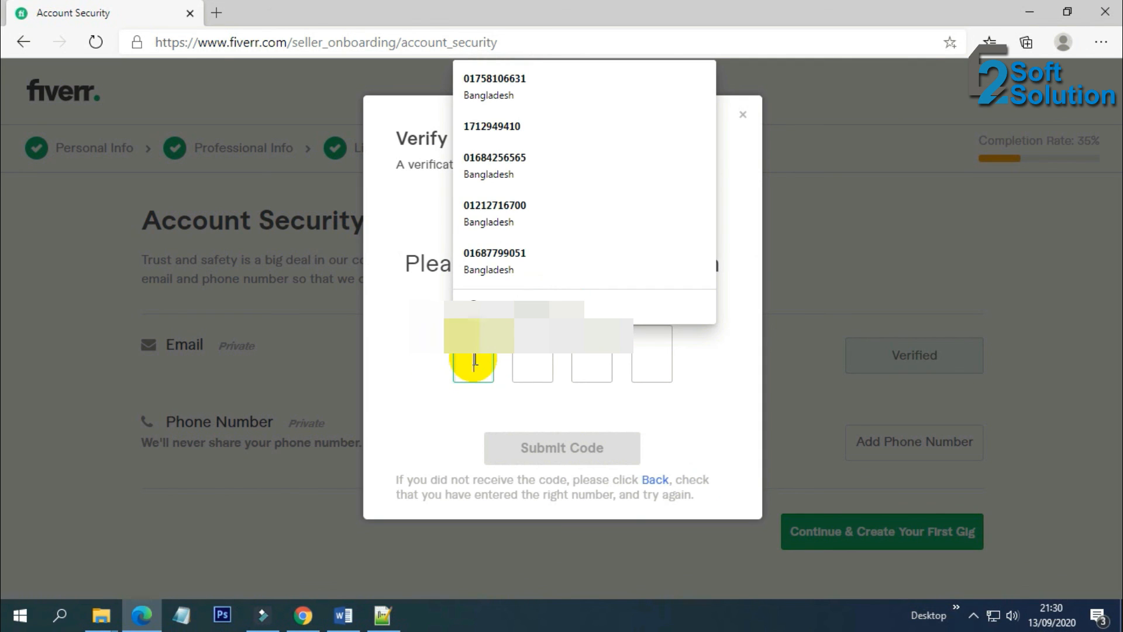
pyautogui.click(650, 396)
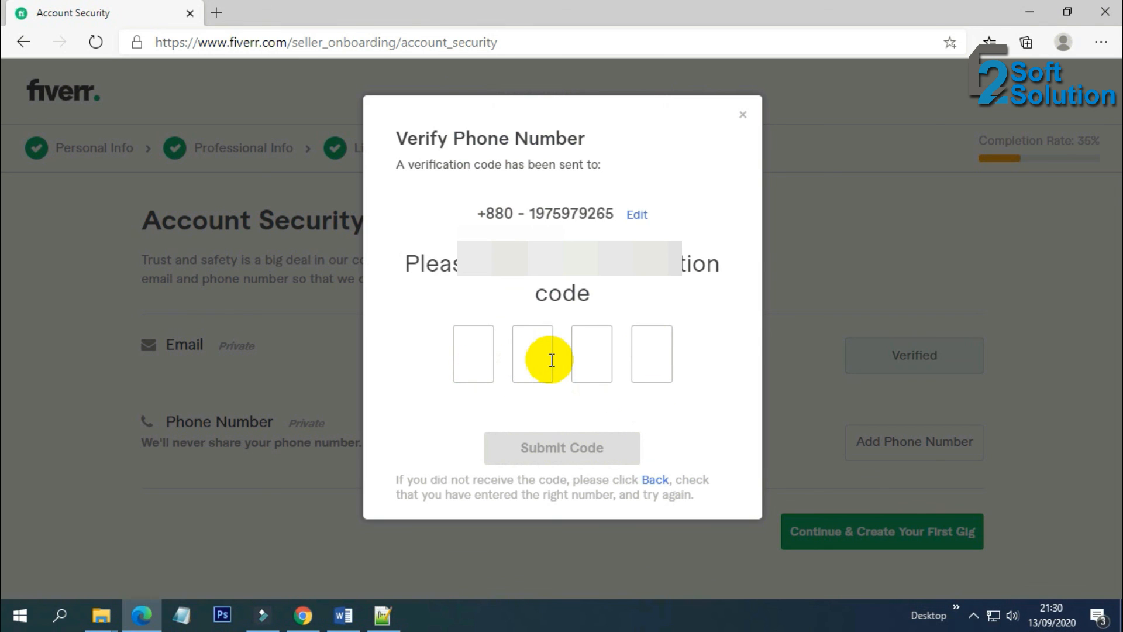
pyautogui.click(462, 356)
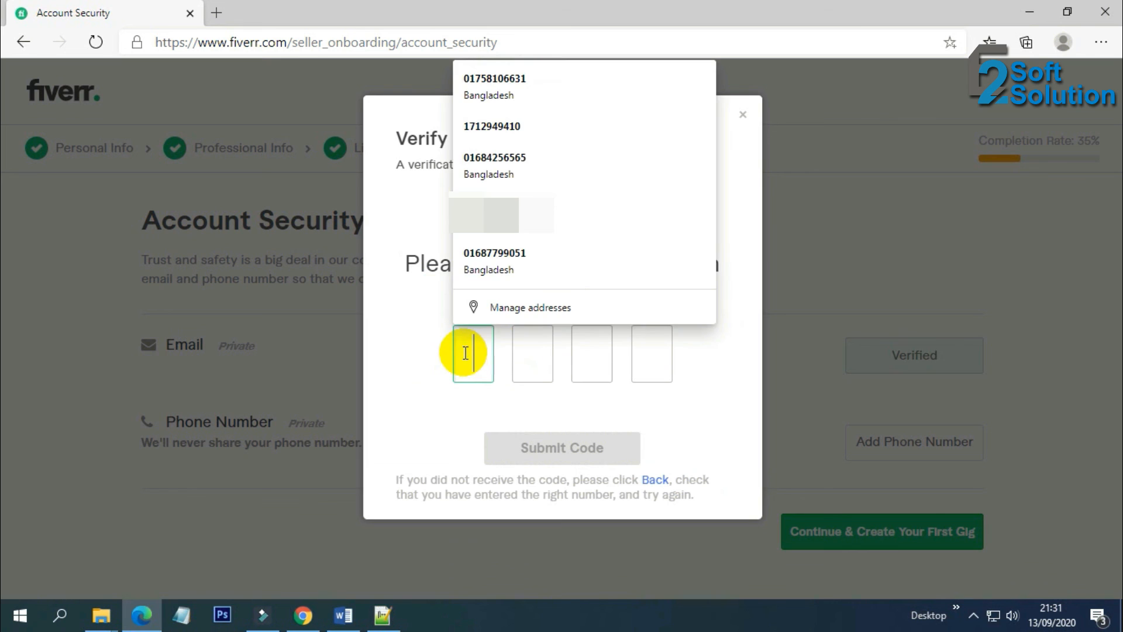
pyautogui.click(423, 354)
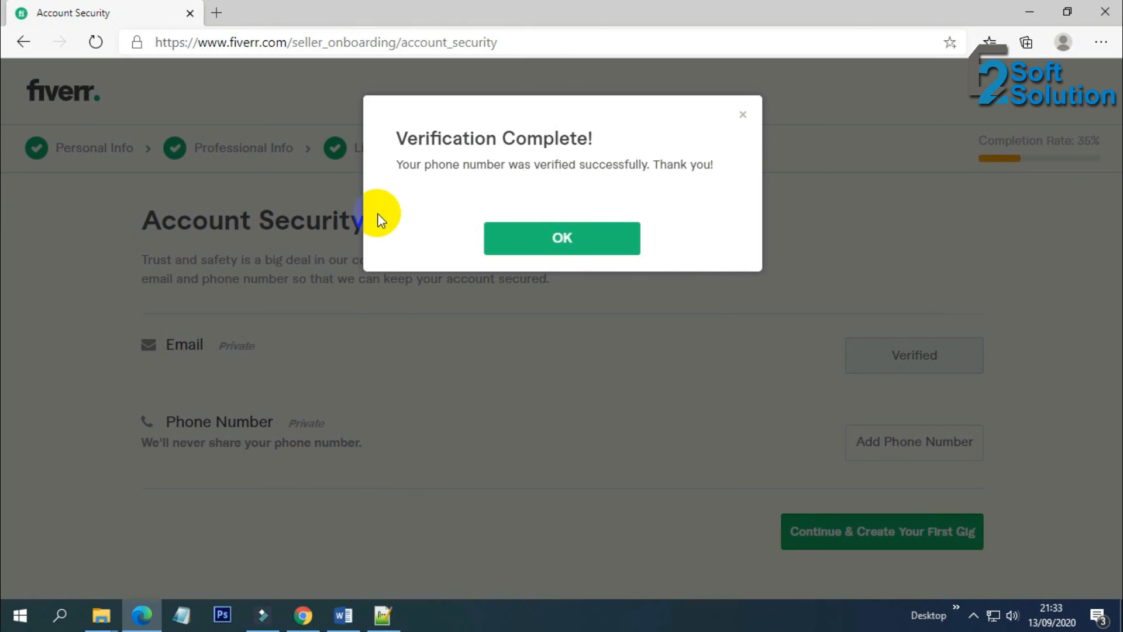
# Answer the 'What was the name of your first pet?' security question and confirm
pyautogui.click(592, 241)
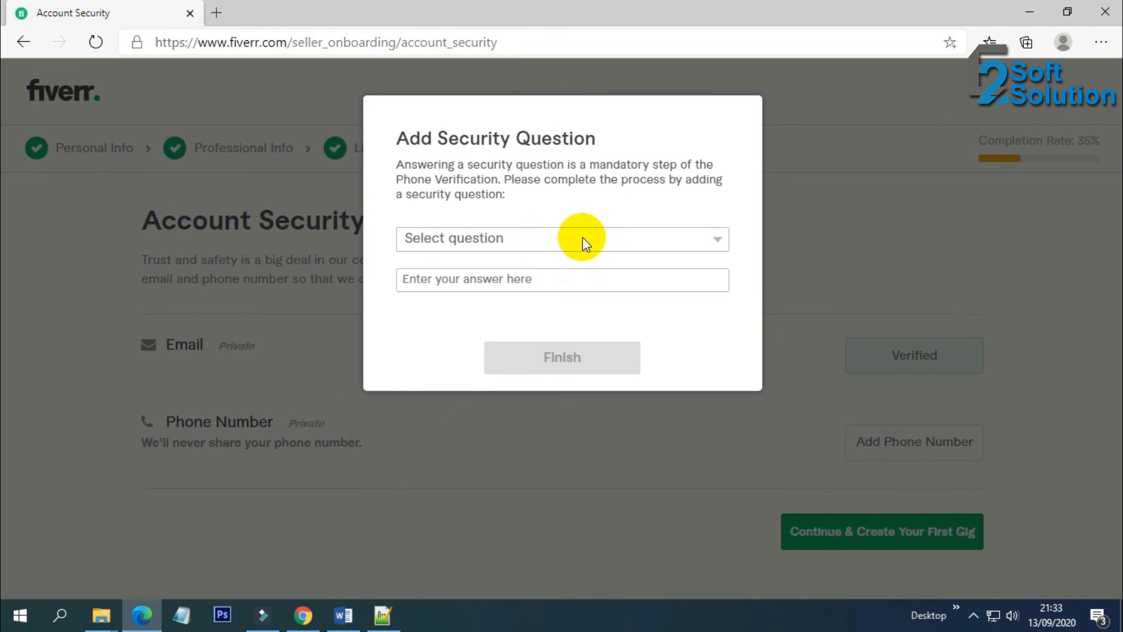
pyautogui.click(584, 242)
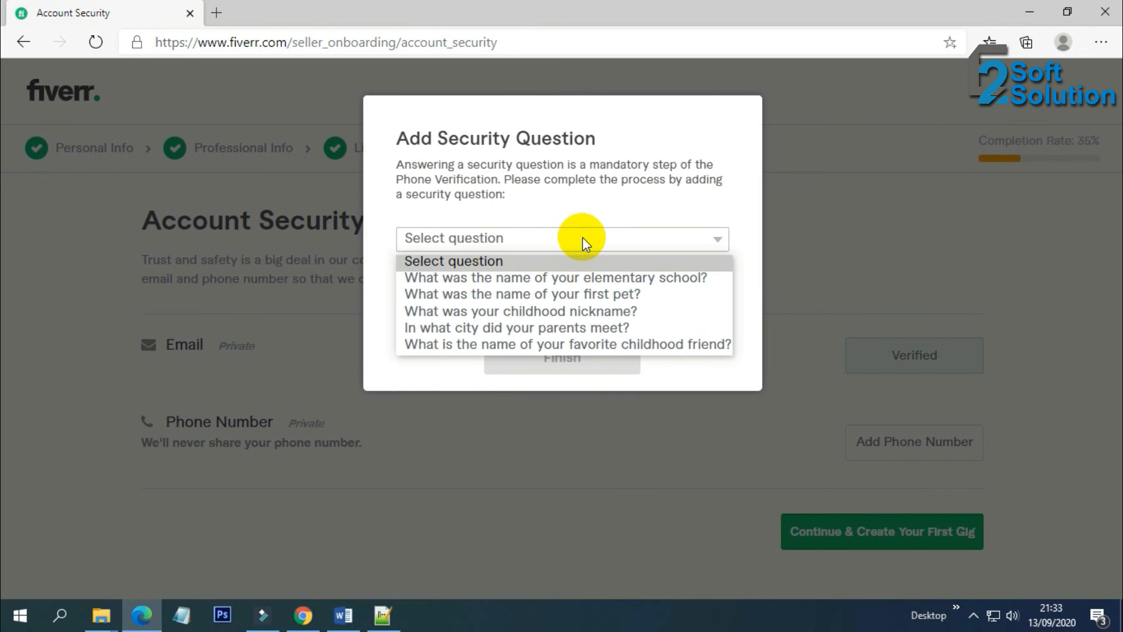
pyautogui.click(586, 295)
pyautogui.click(501, 281)
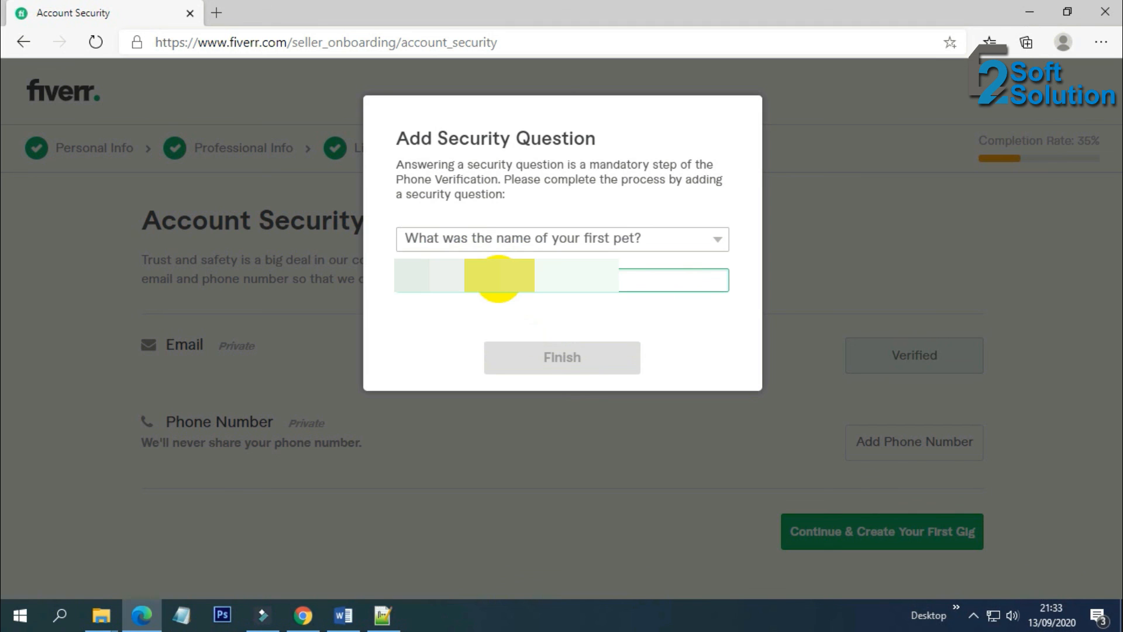
pyautogui.write('•')
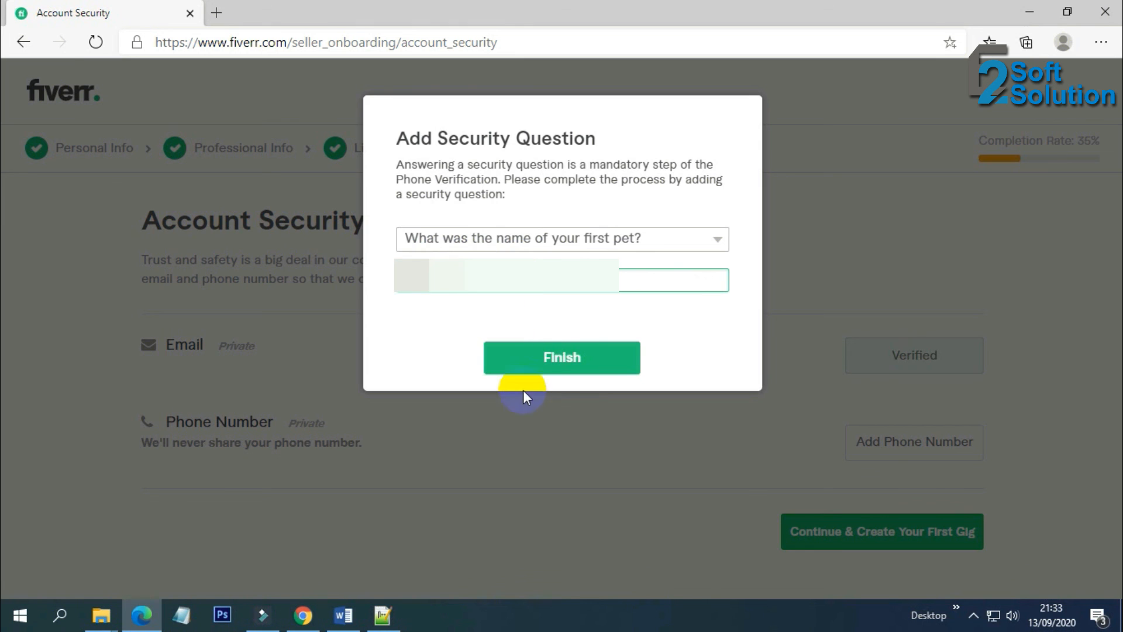
pyautogui.click(559, 356)
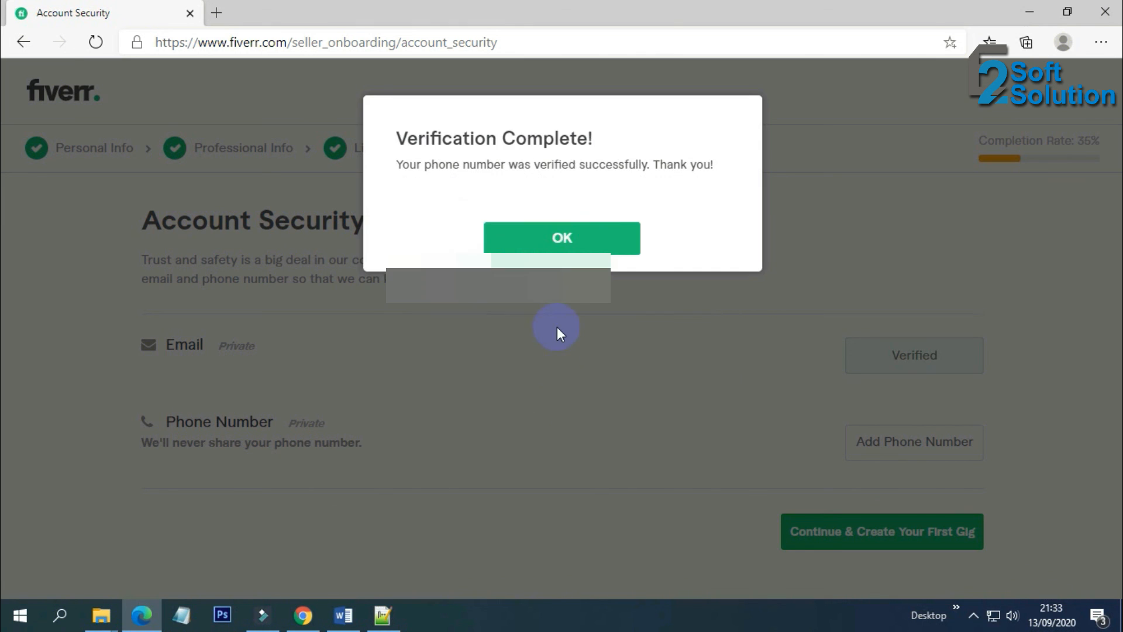
pyautogui.click(566, 240)
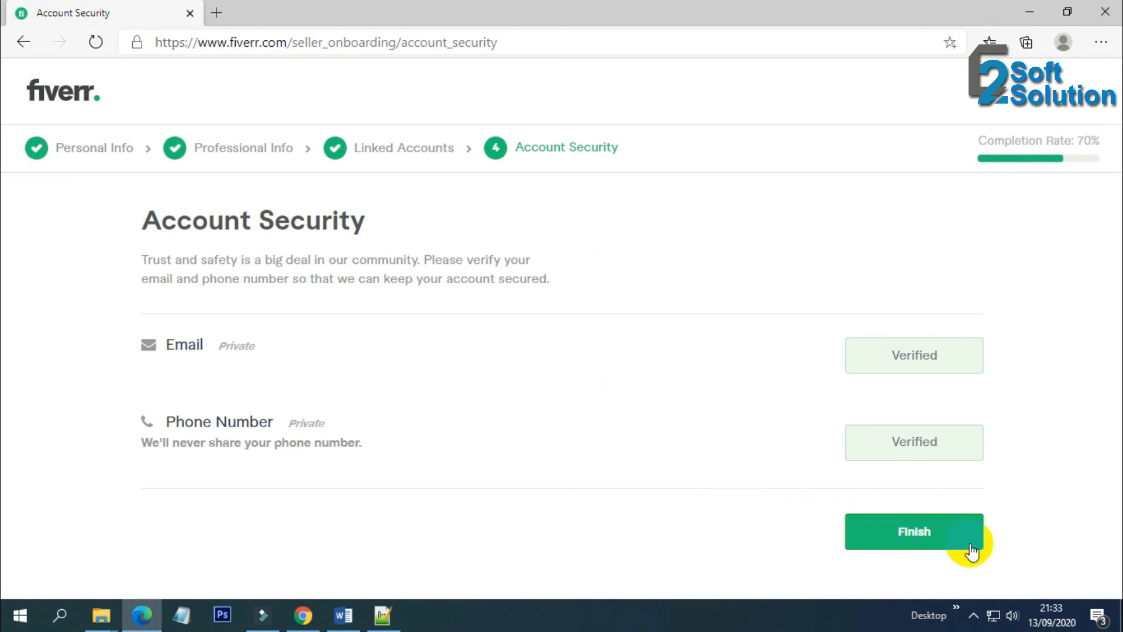
# Finish Account Security and scroll the All Done! dialog to its Finish button
pyautogui.click(942, 533)
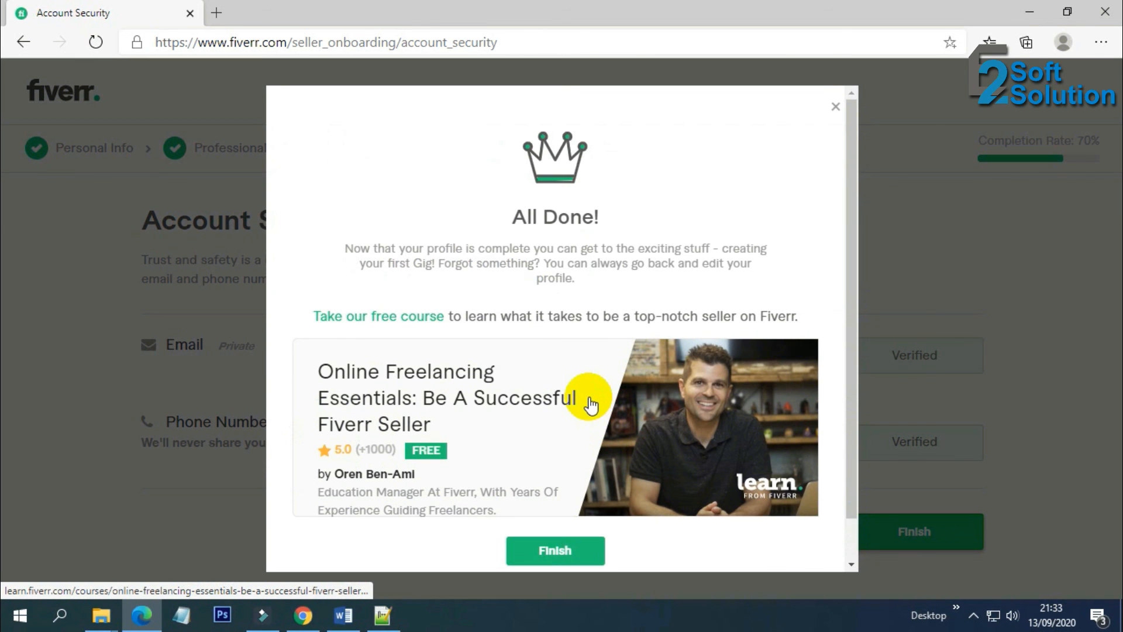
pyautogui.scroll(-1, 589, 402)
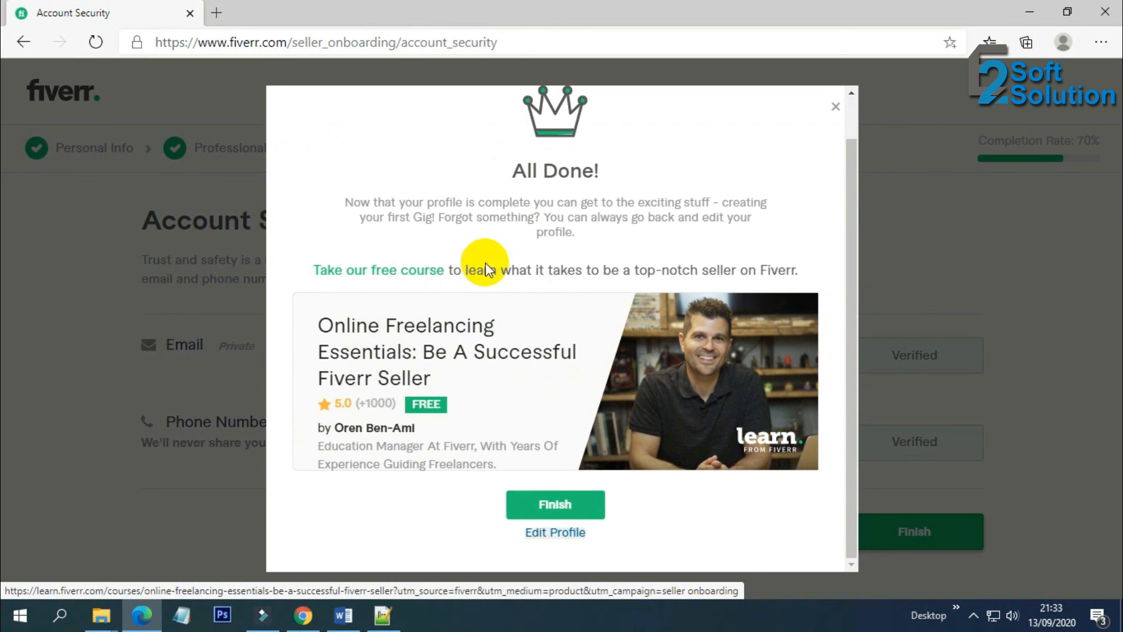